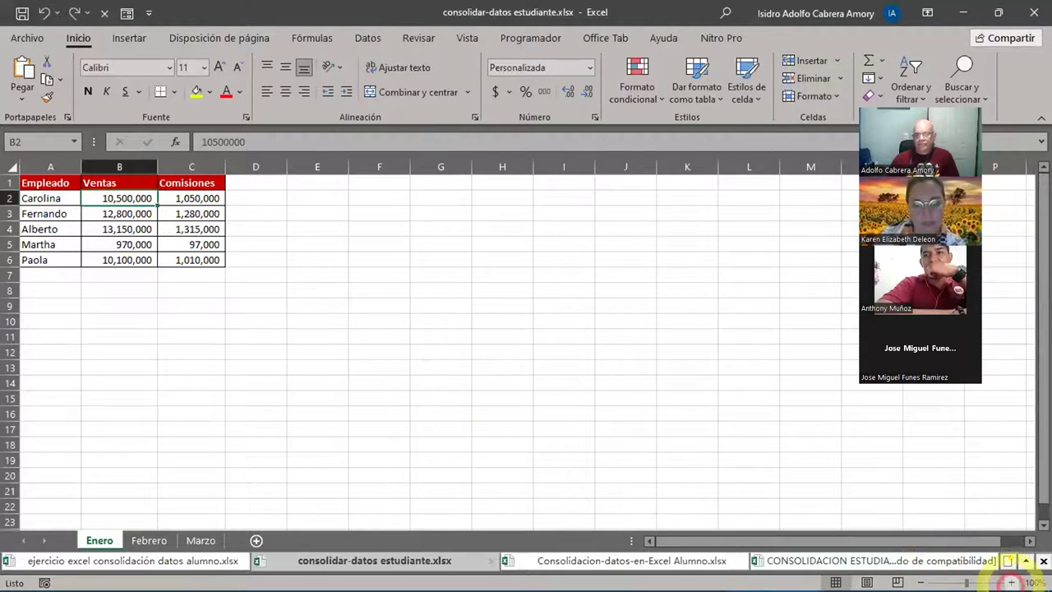
Set the zoom of the Enero sheet to 150%
{"action": "left_click", "coordinate": [1012, 582]}
{"action": "left_click", "coordinate": [1011, 582]}
{"action": "left_click", "coordinate": [1012, 582]}
{"action": "left_click", "coordinate": [1011, 582]}
{"action": "left_click", "coordinate": [1012, 582]}
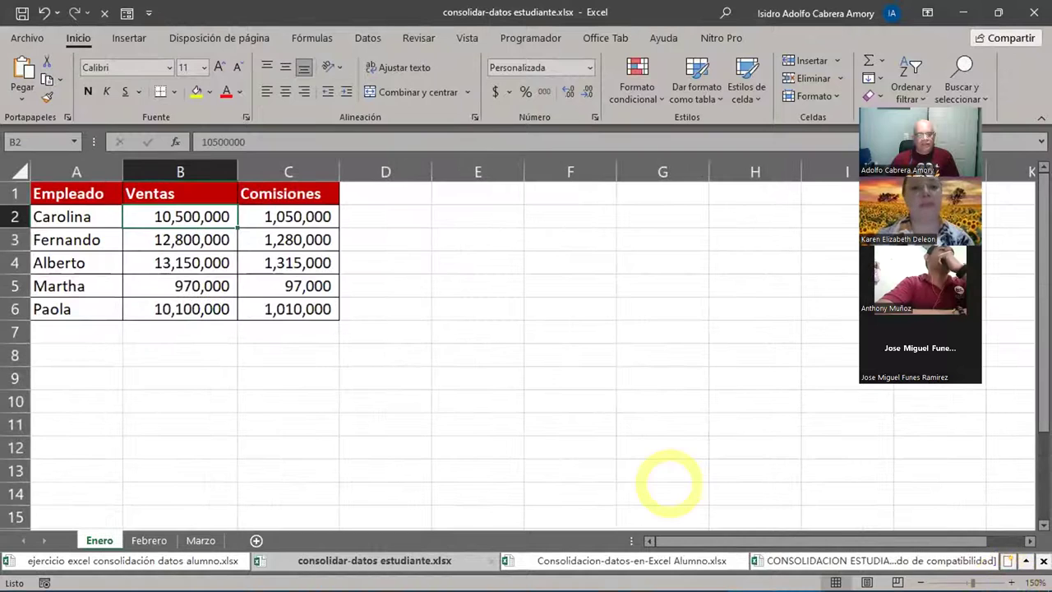
Look over the tables on the Febrero and Marzo sheets and return to the Enero sheet
{"action": "left_click", "coordinate": [146, 540]}
{"action": "left_click", "coordinate": [197, 540]}
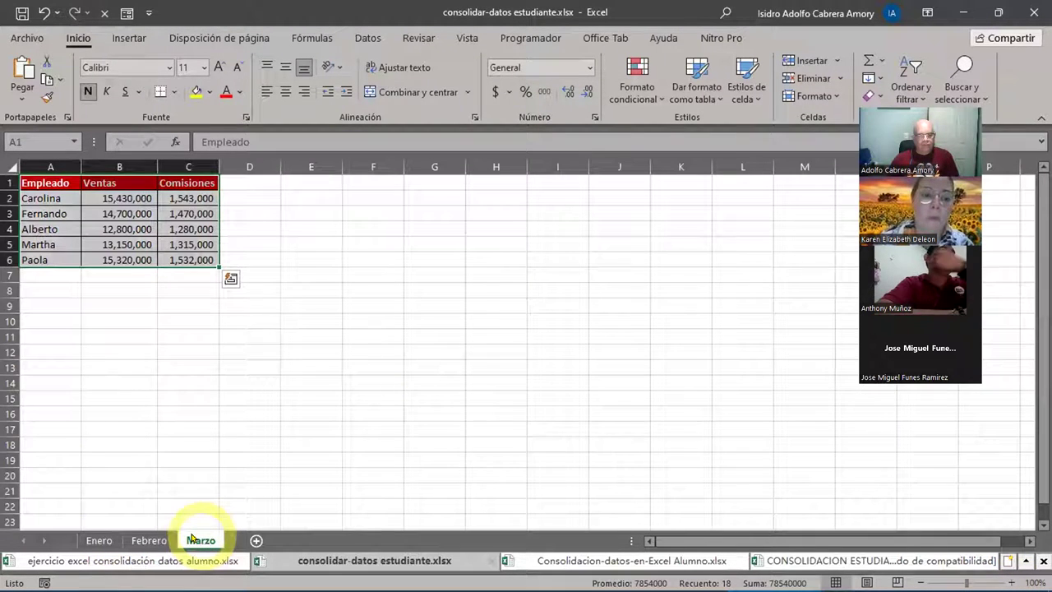
{"action": "left_click", "coordinate": [148, 540]}
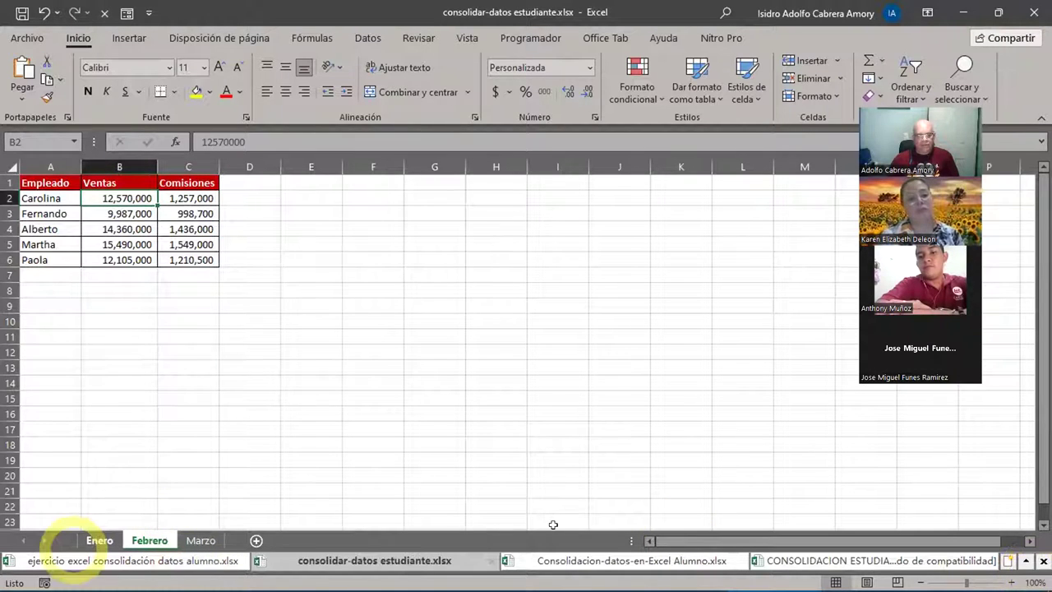
{"action": "left_click", "coordinate": [99, 540]}
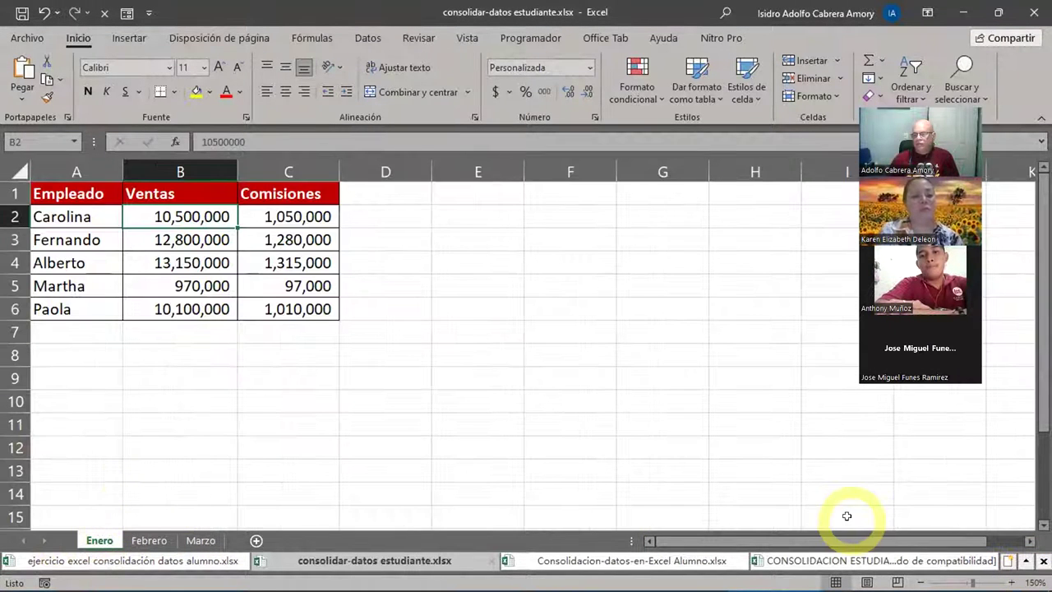
Set the zoom of the Febrero sheet to 150%
{"action": "left_click", "coordinate": [148, 540]}
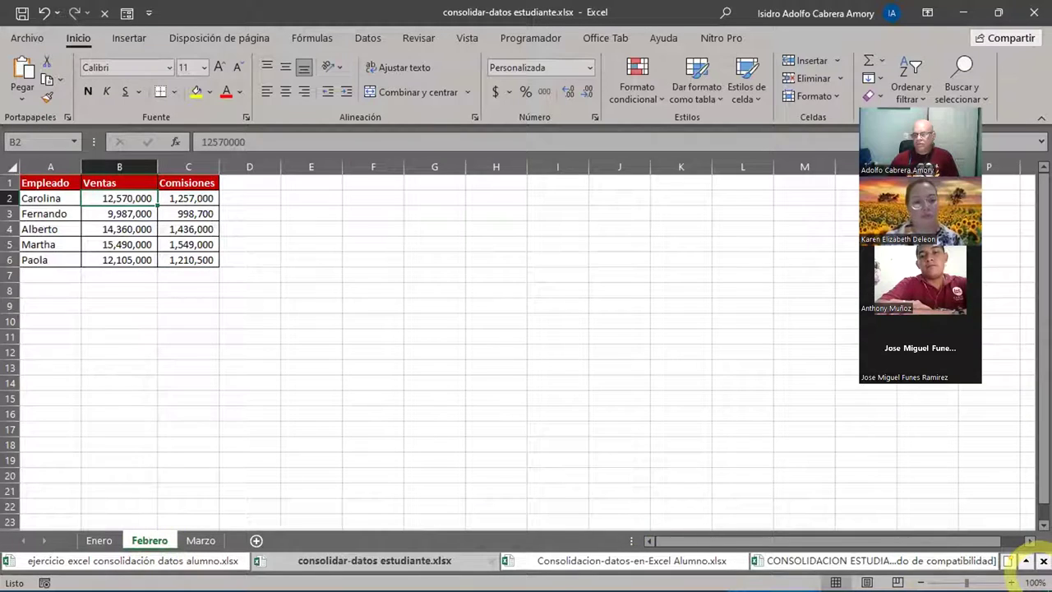
{"action": "left_click", "coordinate": [1011, 582]}
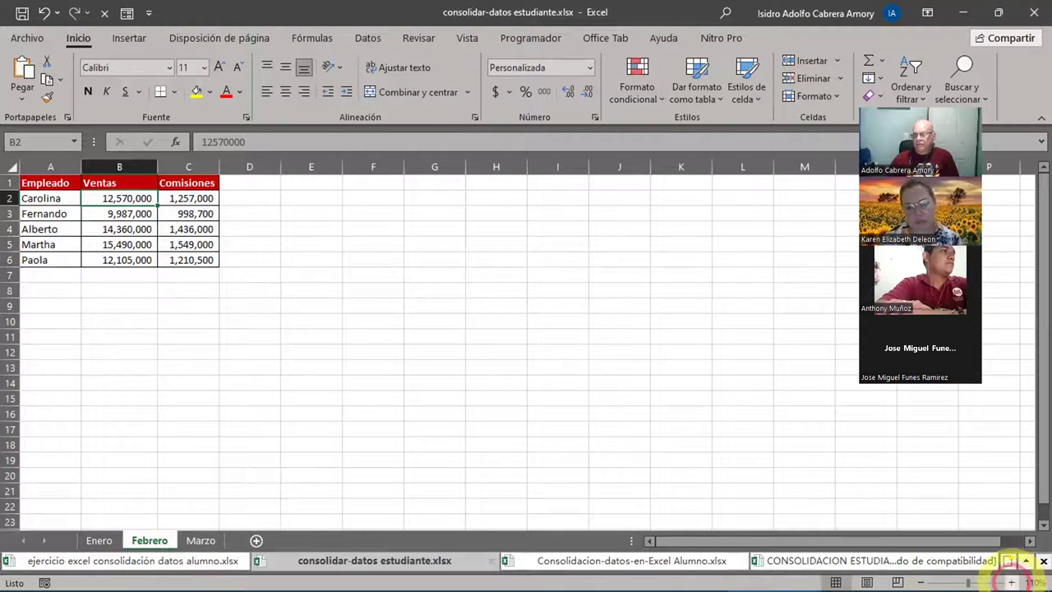
{"action": "left_click", "coordinate": [1012, 582]}
{"action": "left_click", "coordinate": [1011, 582]}
{"action": "left_click", "coordinate": [1011, 582]}
{"action": "left_click", "coordinate": [1011, 582]}
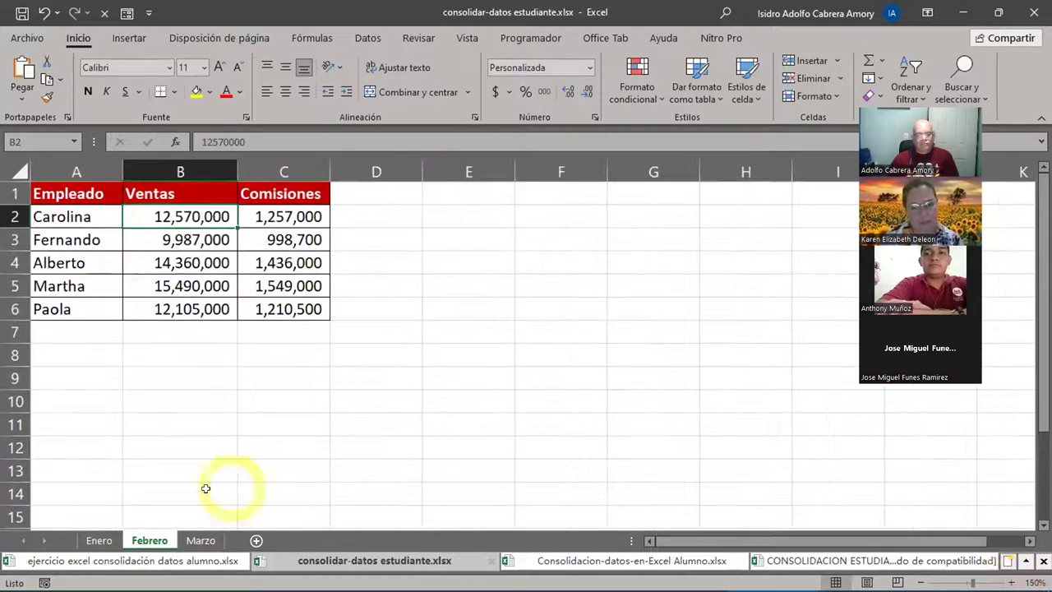
Set the zoom of the Marzo sheet to 150%
{"action": "left_click", "coordinate": [201, 540]}
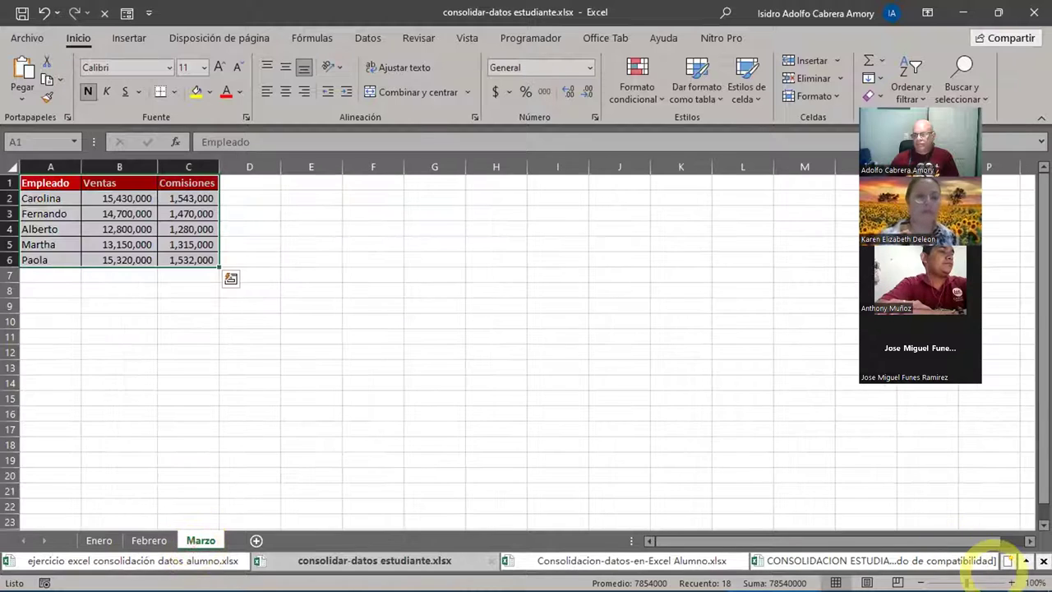
{"action": "left_click", "coordinate": [1012, 582]}
{"action": "left_click", "coordinate": [1011, 582]}
{"action": "left_click", "coordinate": [1011, 582]}
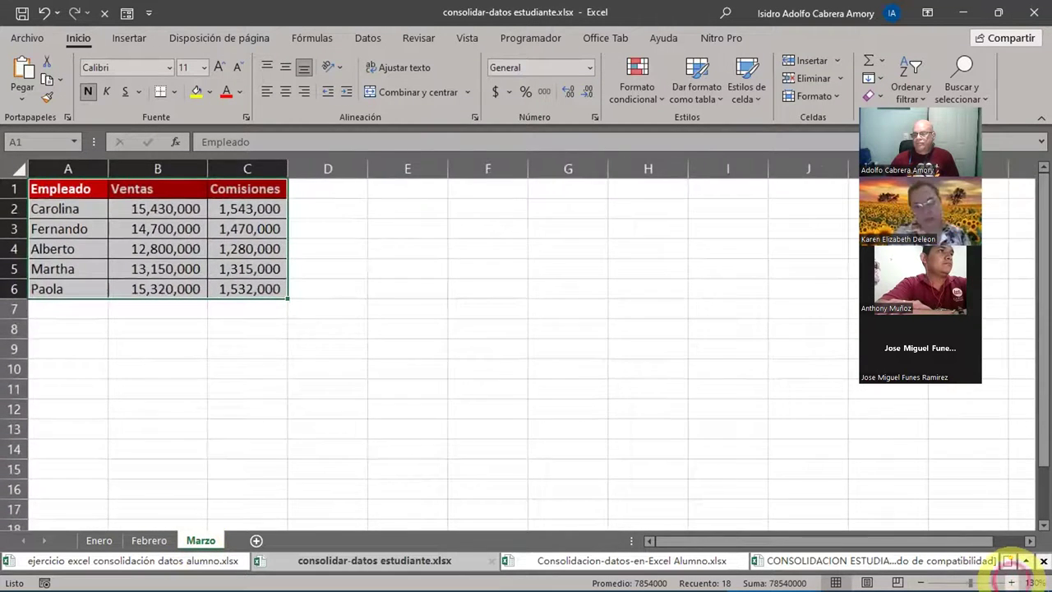
{"action": "left_click", "coordinate": [1011, 582]}
{"action": "left_click", "coordinate": [1011, 582]}
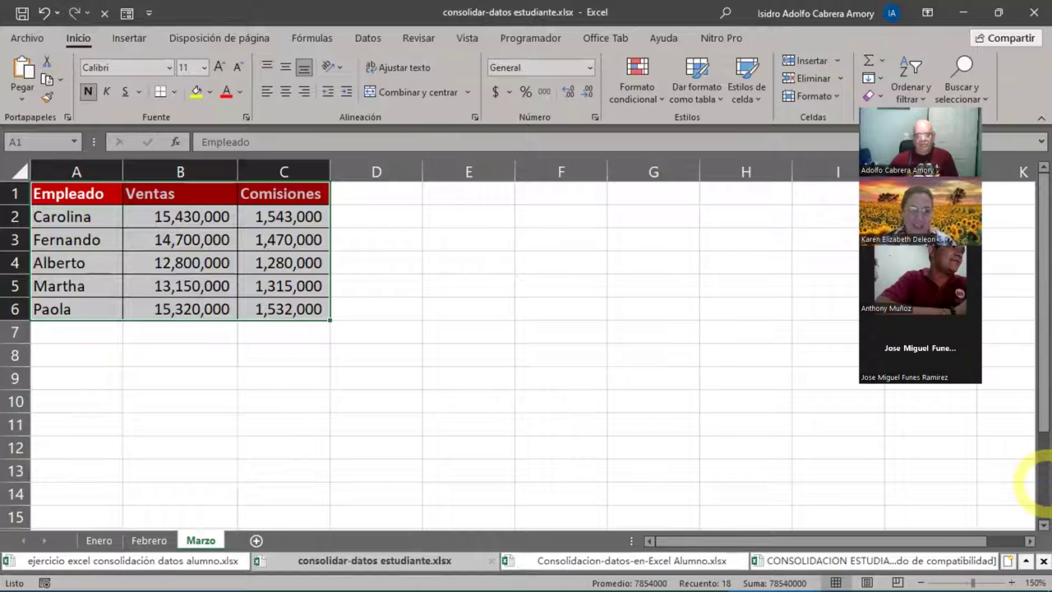
Examine the Empleado, Ventas and Comisiones headers and the table layout on the Enero, Febrero and Marzo sheets
{"action": "left_click", "coordinate": [100, 541]}
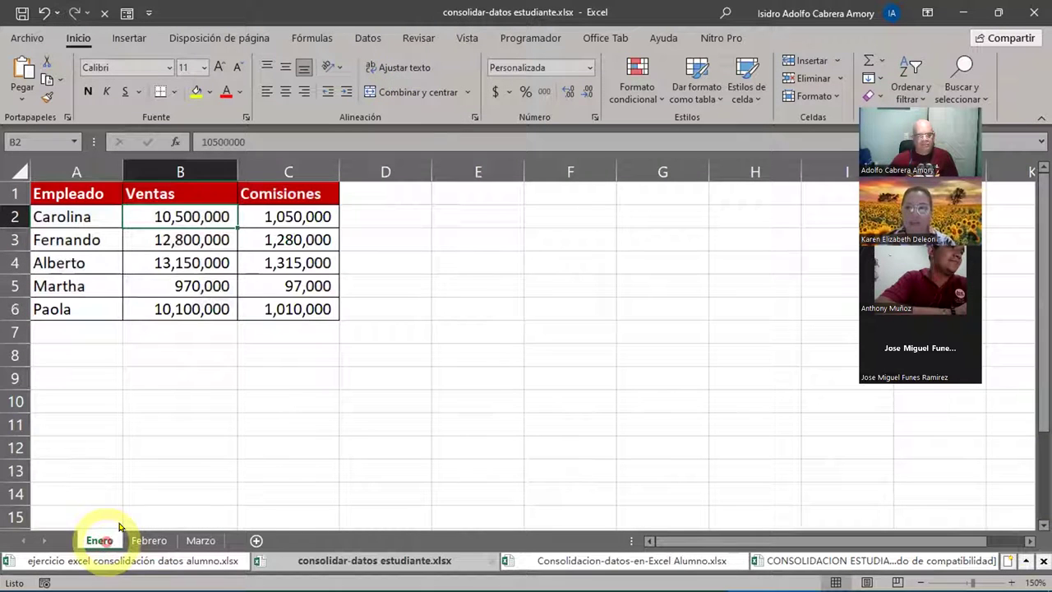
{"action": "left_click", "coordinate": [214, 239]}
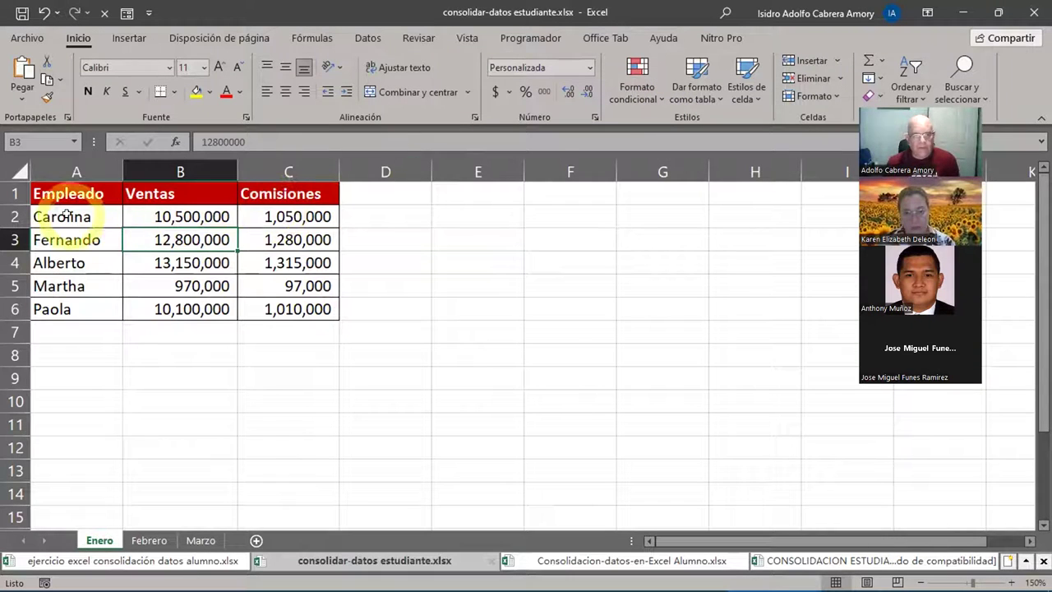
{"action": "left_click", "coordinate": [56, 192]}
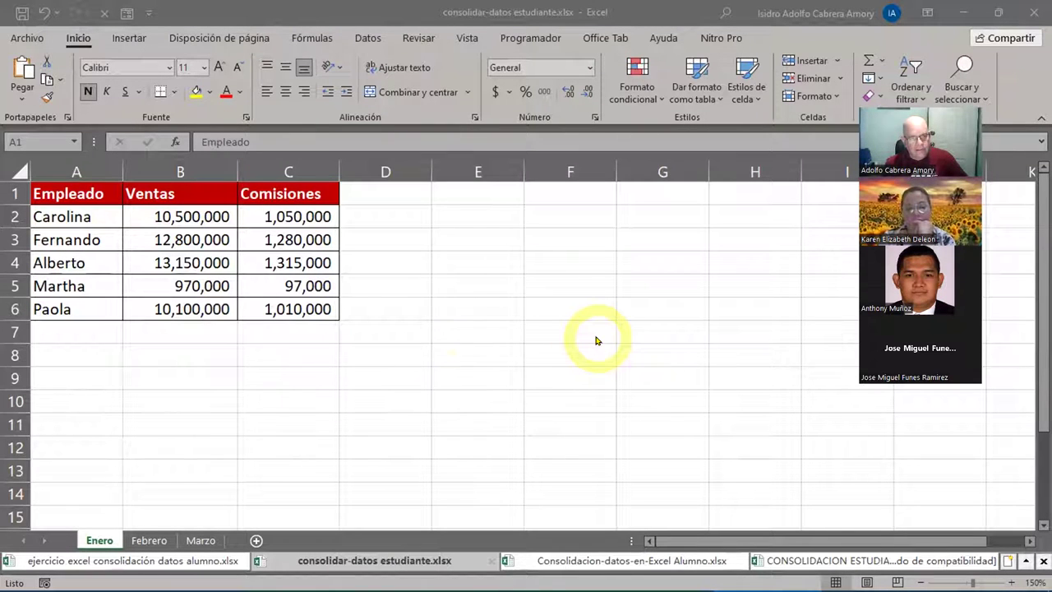
{"action": "left_click", "coordinate": [105, 194]}
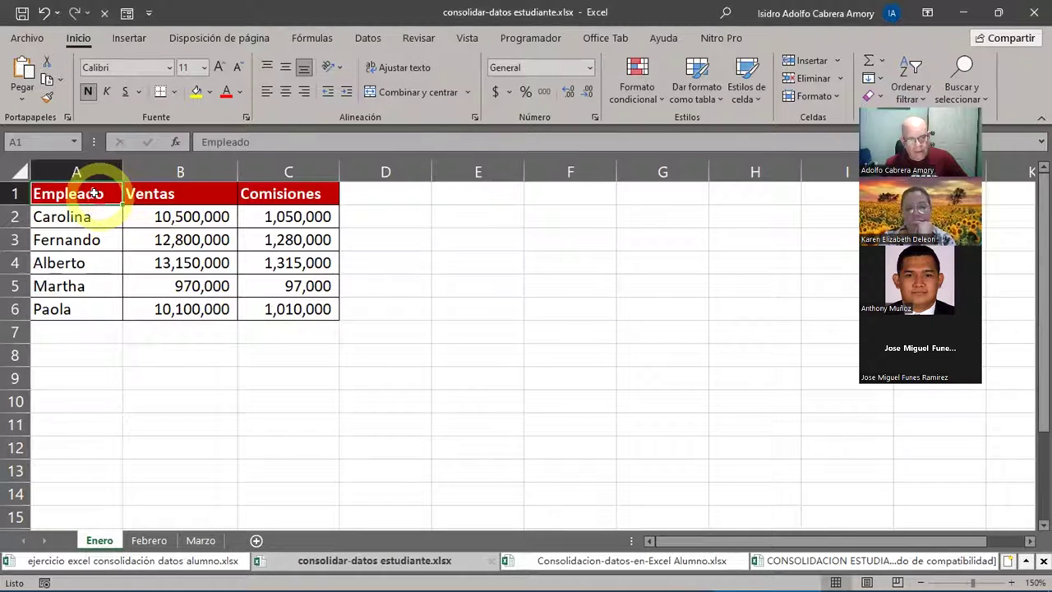
{"action": "left_click_drag", "start_coordinate": [95, 193], "coordinate": [267, 304]}
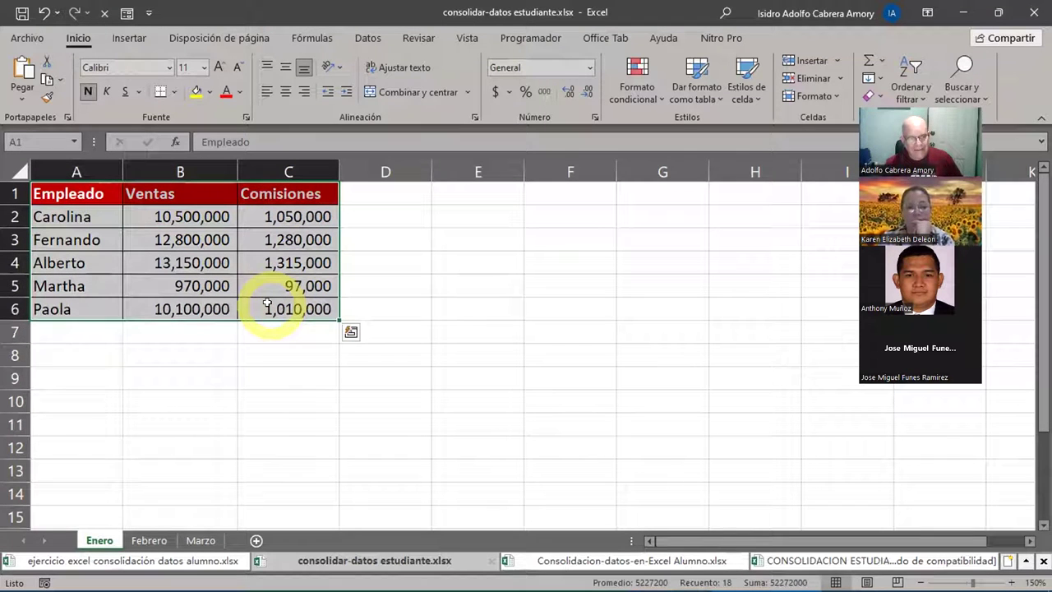
{"action": "left_click_drag", "start_coordinate": [107, 195], "coordinate": [282, 191]}
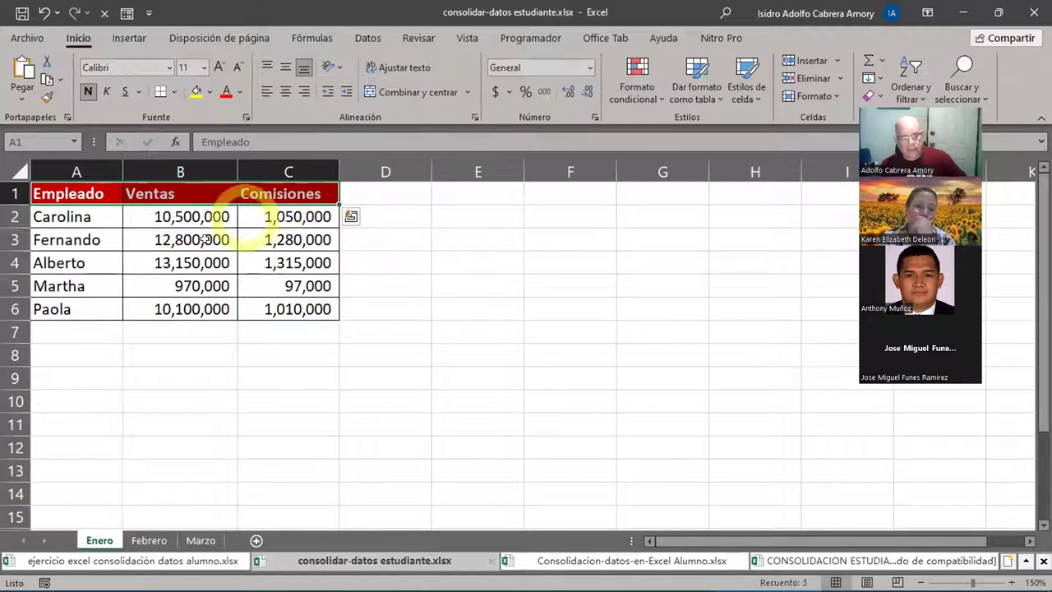
{"action": "left_click", "coordinate": [150, 540]}
{"action": "left_click_drag", "start_coordinate": [89, 195], "coordinate": [251, 191]}
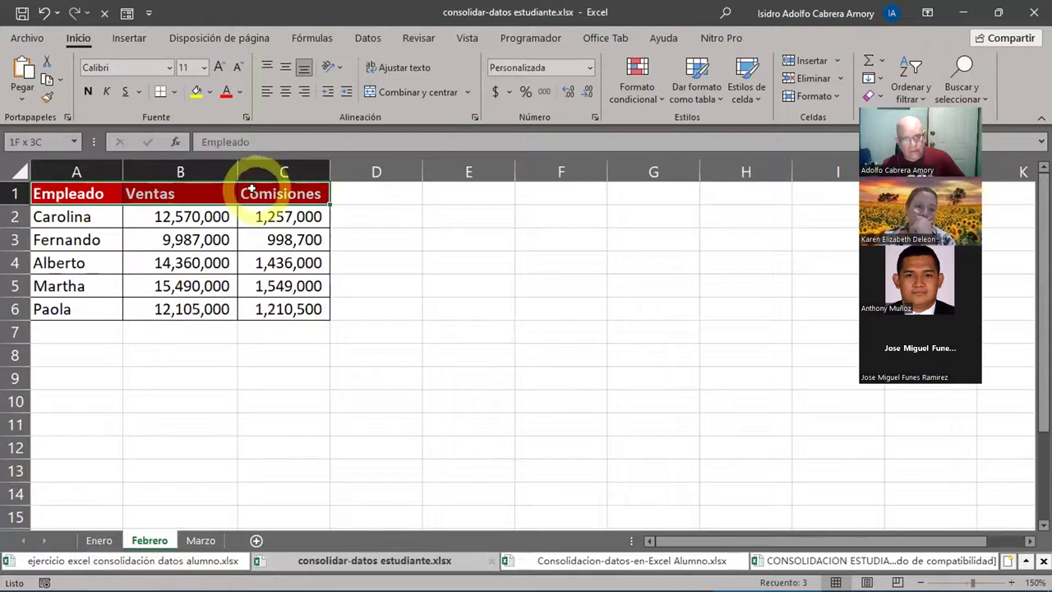
{"action": "left_click", "coordinate": [201, 540]}
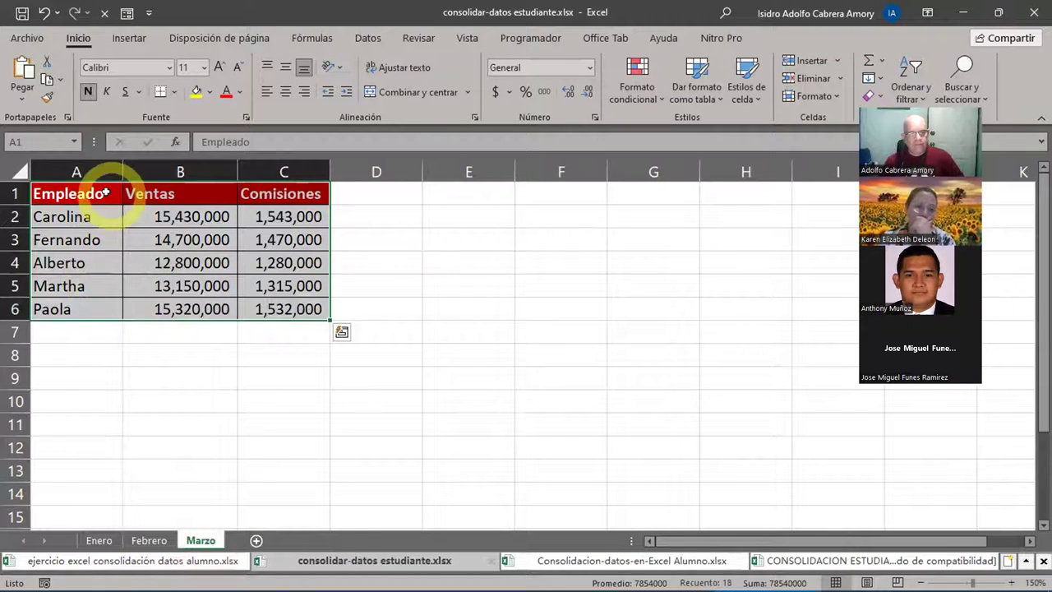
{"action": "left_click", "coordinate": [263, 207]}
{"action": "left_click", "coordinate": [250, 239]}
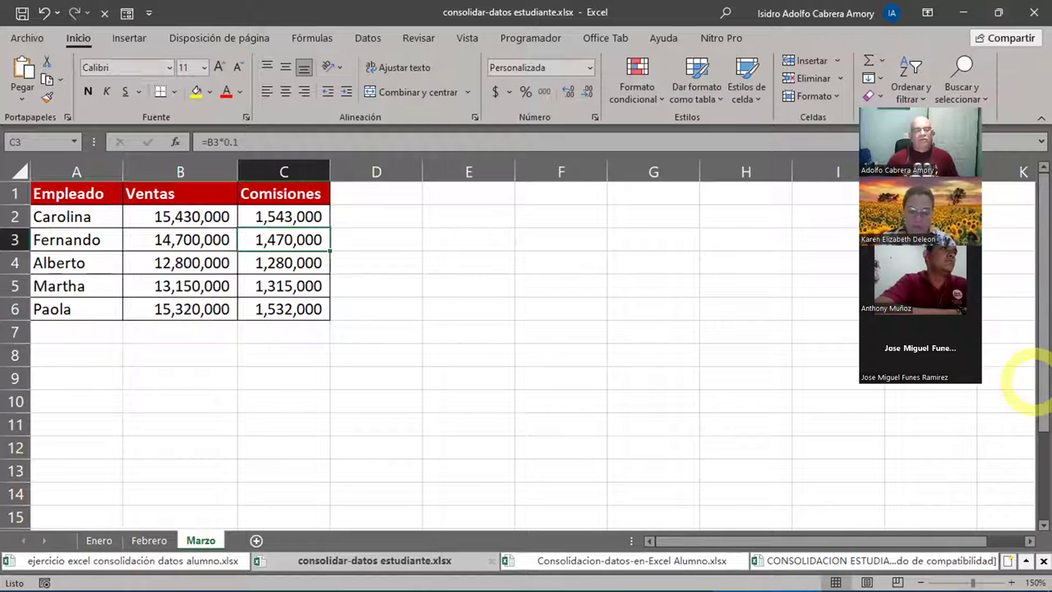
Add a new blank worksheet after Marzo and set its zoom to 150%
{"action": "left_click", "coordinate": [256, 539]}
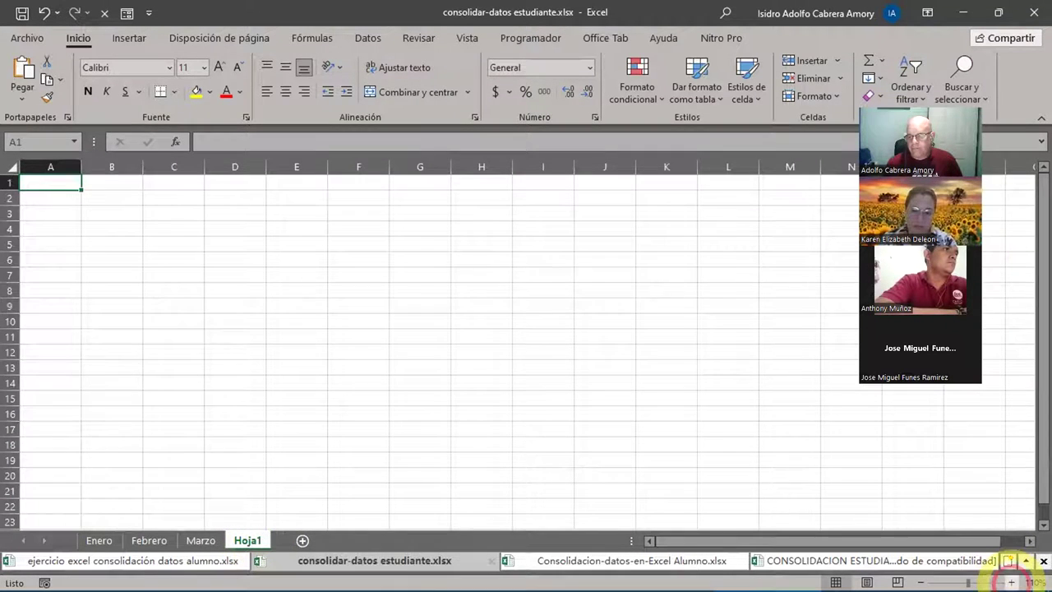
{"action": "left_click", "coordinate": [1011, 582]}
{"action": "left_click", "coordinate": [1011, 582]}
{"action": "left_click", "coordinate": [1011, 582]}
{"action": "left_click", "coordinate": [1011, 582]}
{"action": "left_click", "coordinate": [1011, 582]}
{"action": "left_click", "coordinate": [1011, 582]}
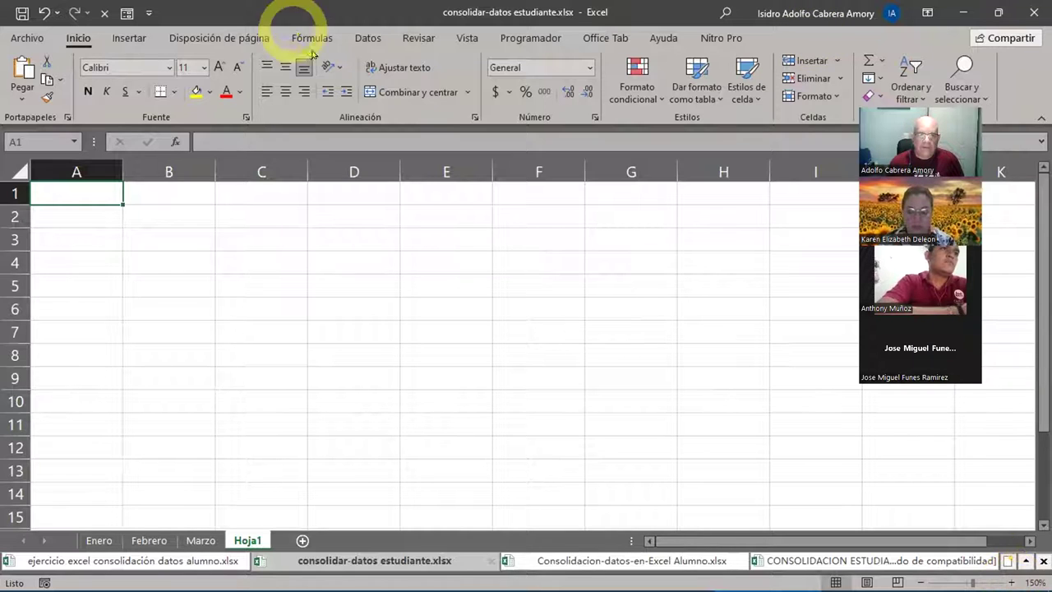
Open the Consolidate settings from cell A1 of the new sheet, review the available summary functions, and close them without consolidating
{"action": "left_click", "coordinate": [375, 36]}
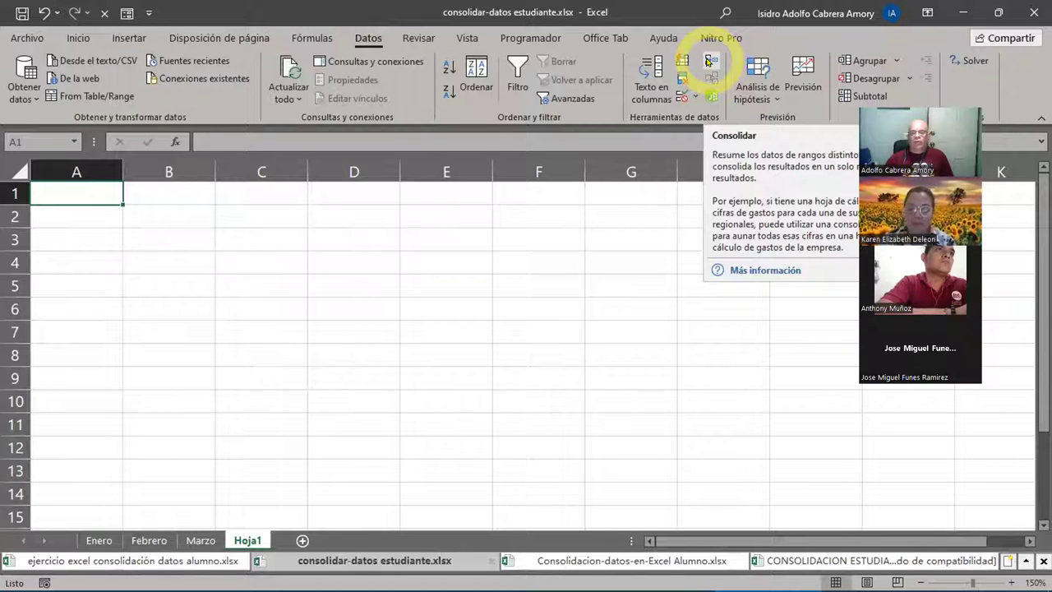
{"action": "left_click", "coordinate": [709, 62]}
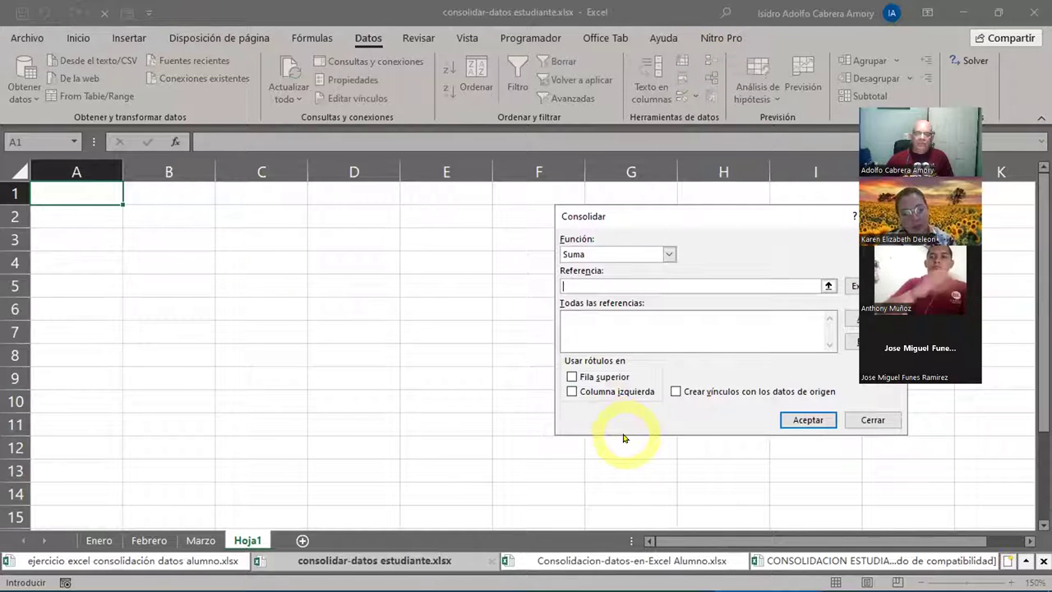
{"action": "left_click", "coordinate": [731, 218]}
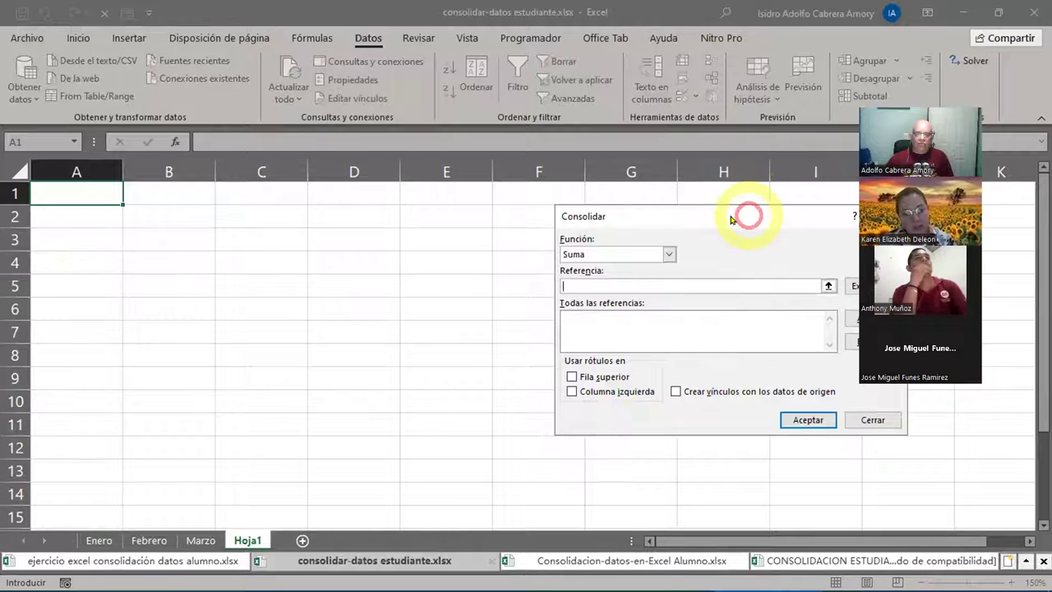
{"action": "left_click_drag", "start_coordinate": [731, 219], "coordinate": [545, 238]}
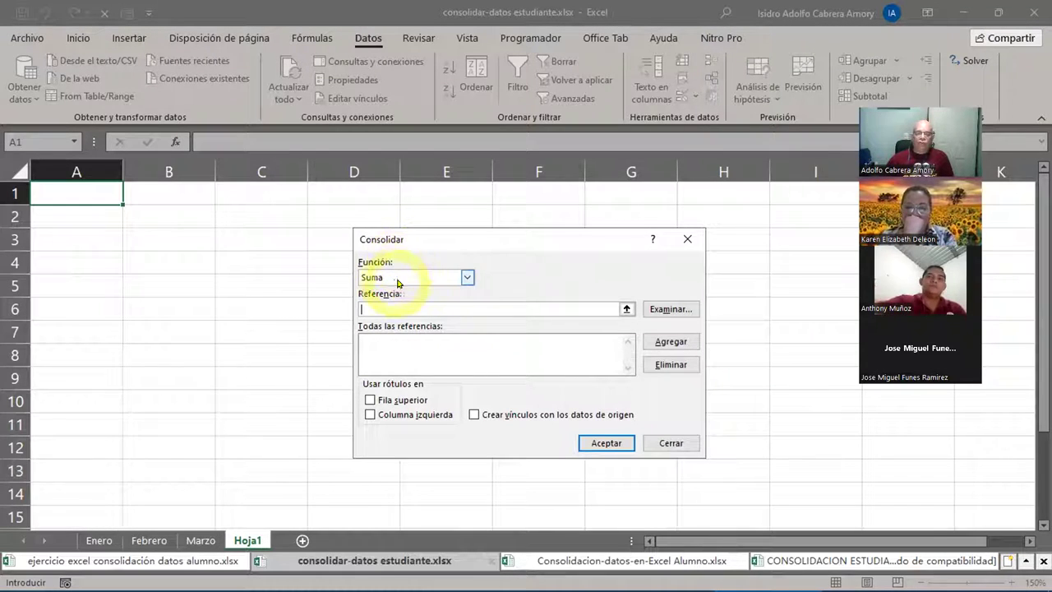
{"action": "left_click", "coordinate": [467, 278]}
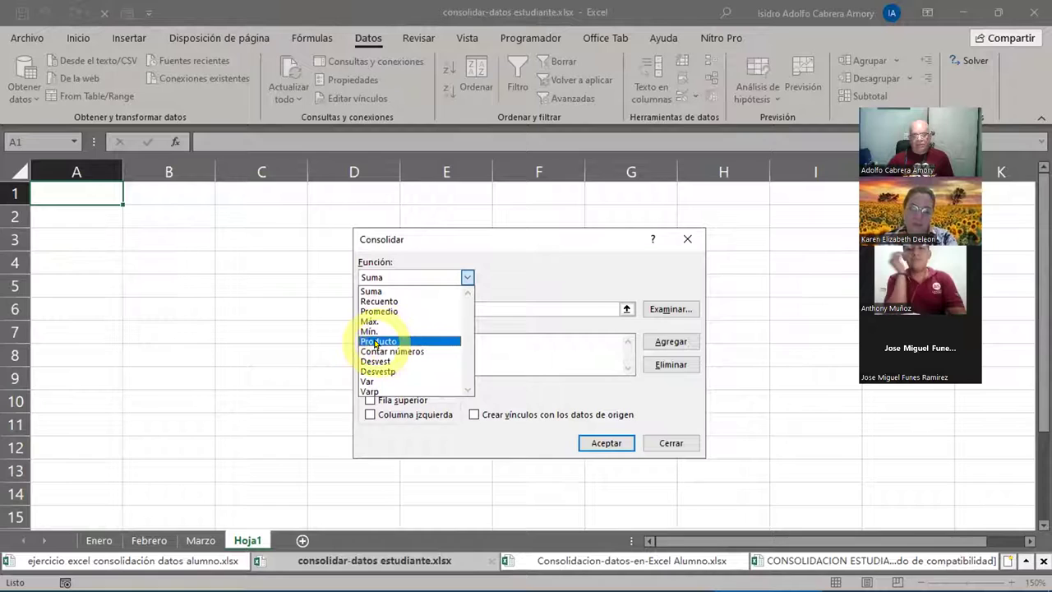
{"action": "left_click", "coordinate": [536, 266]}
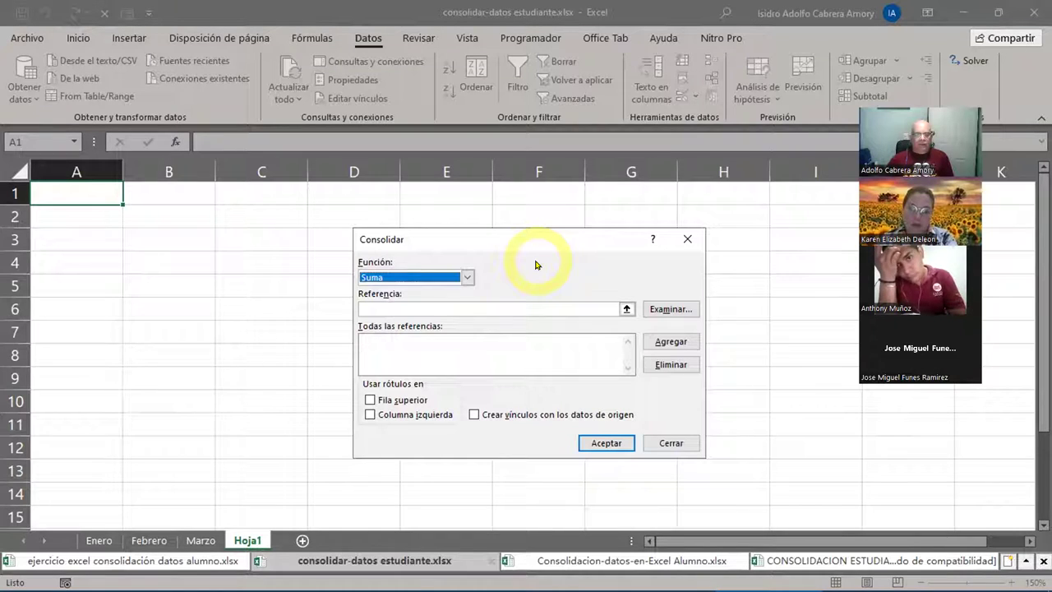
{"action": "left_click", "coordinate": [674, 241]}
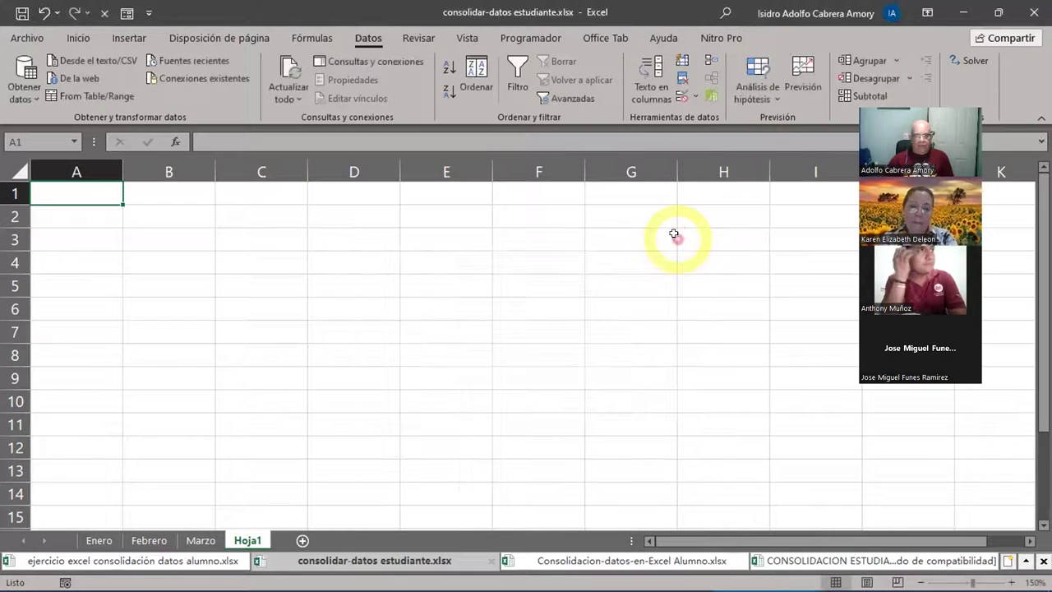
Examine the Ventas, Empleado and Comisiones columns on the Enero sheet and look through the Febrero, Marzo and blank sheets
{"action": "left_click", "coordinate": [92, 541]}
{"action": "left_click_drag", "start_coordinate": [146, 194], "coordinate": [146, 305]}
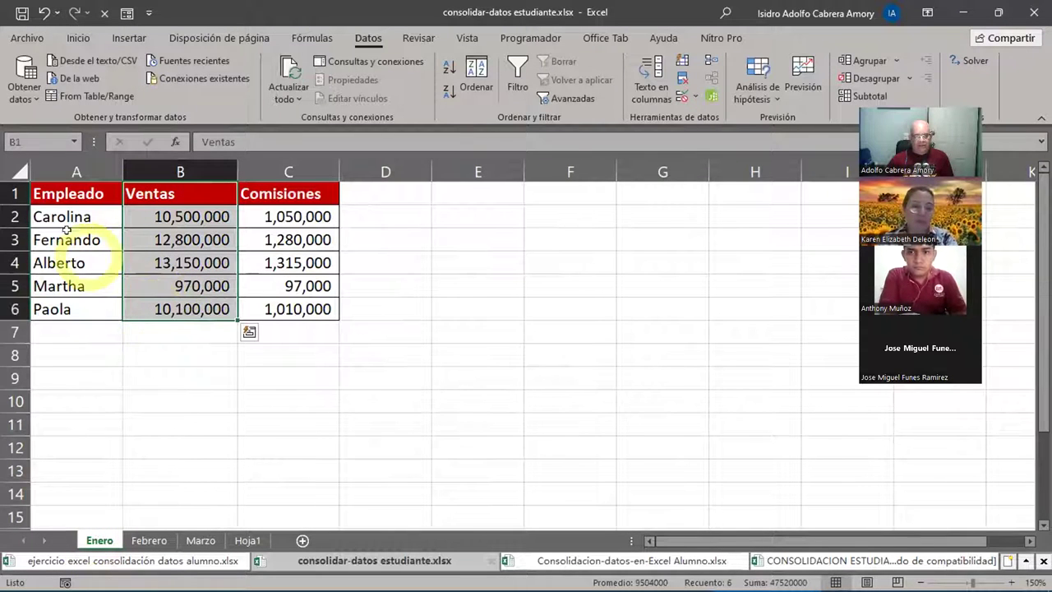
{"action": "left_click_drag", "start_coordinate": [52, 189], "coordinate": [67, 308]}
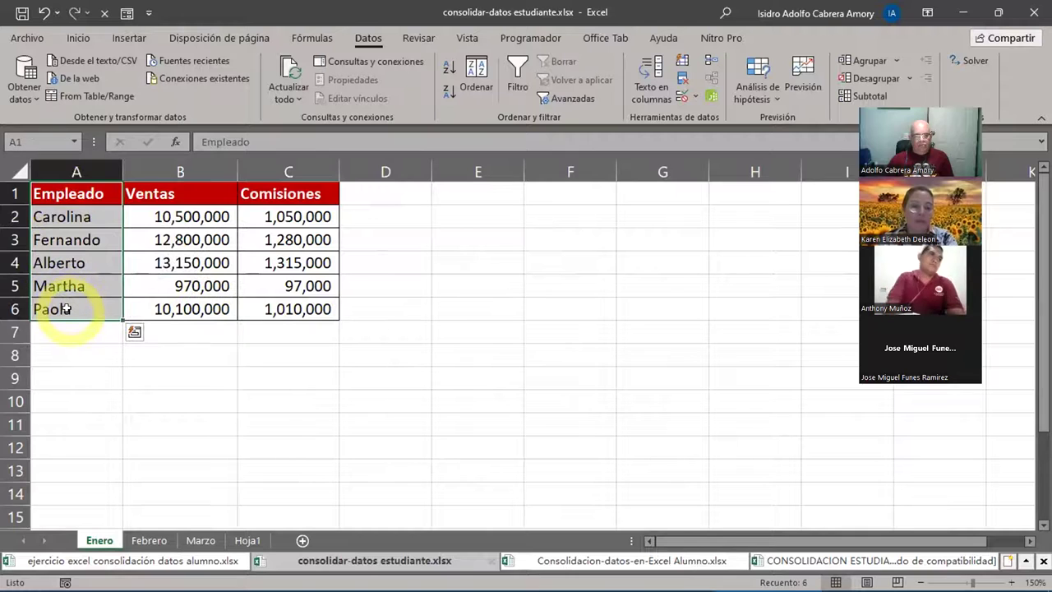
{"action": "left_click_drag", "start_coordinate": [279, 194], "coordinate": [277, 309]}
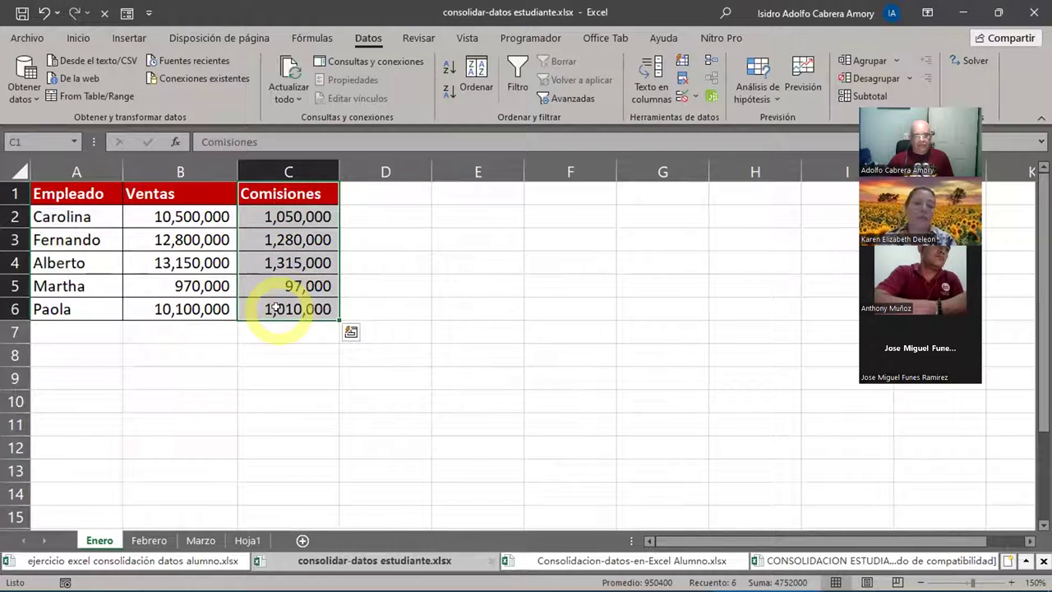
{"action": "left_click", "coordinate": [152, 540]}
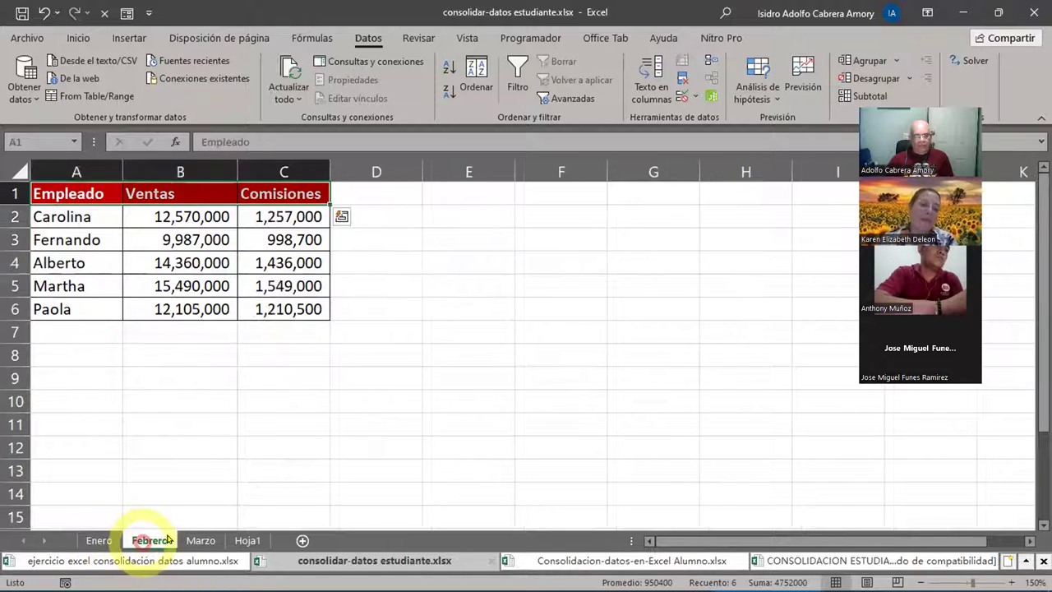
{"action": "left_click", "coordinate": [198, 540]}
{"action": "left_click", "coordinate": [240, 539]}
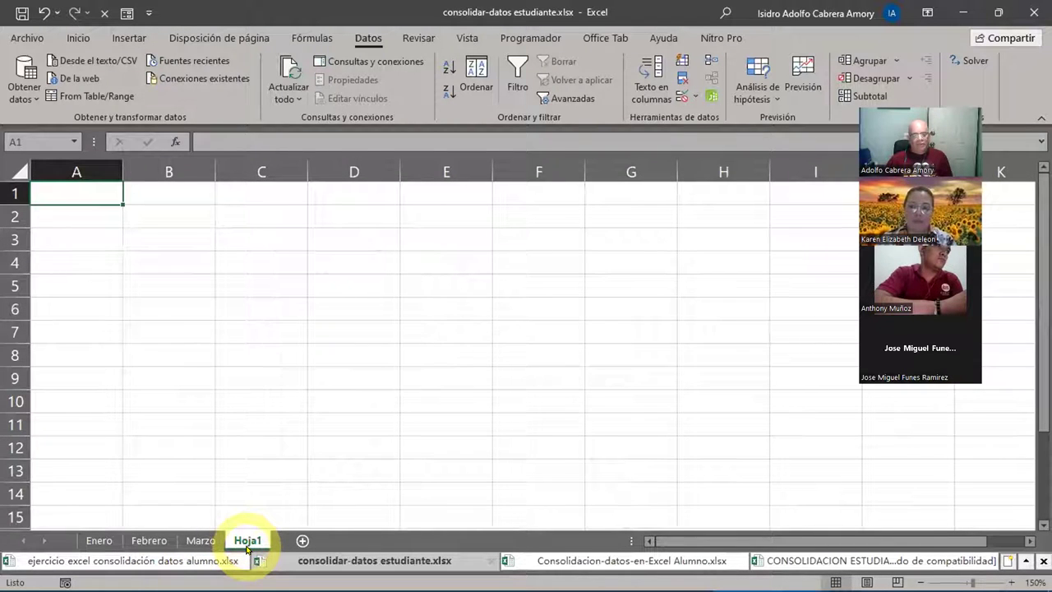
{"action": "left_click", "coordinate": [102, 540]}
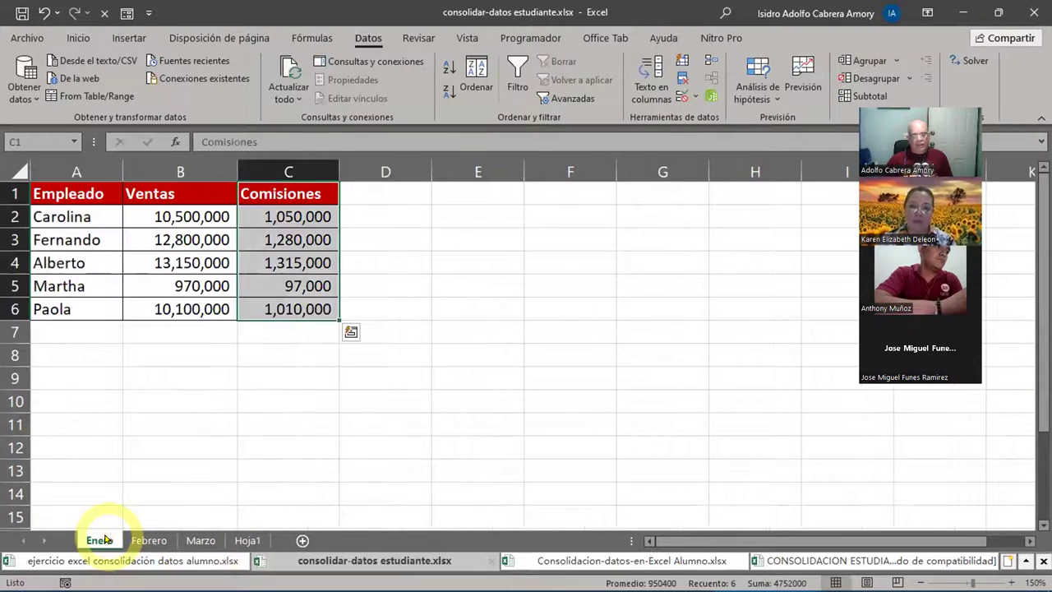
{"action": "left_click", "coordinate": [248, 540]}
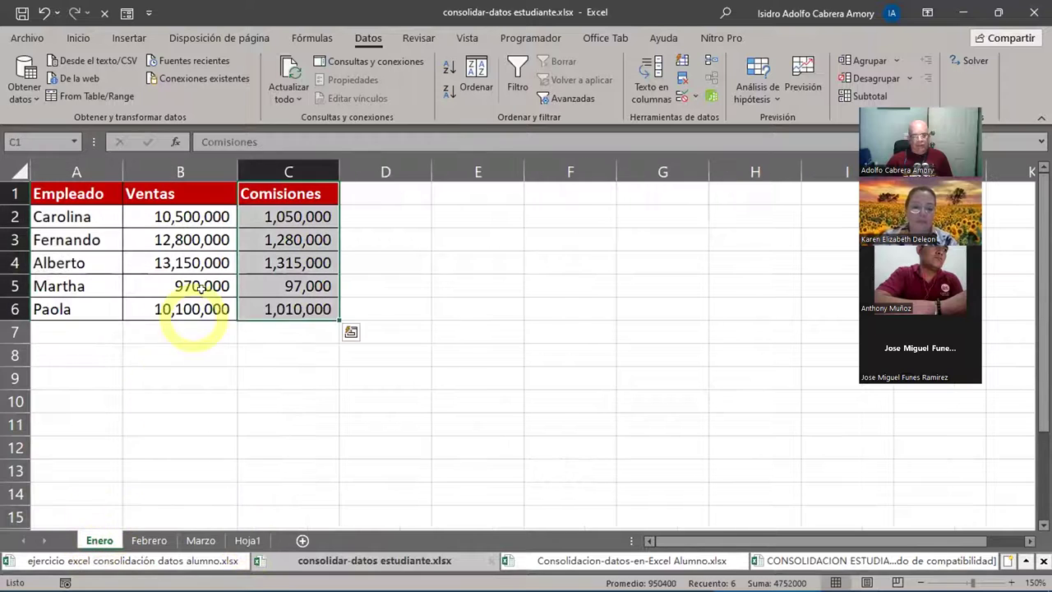
Examine the first employee's Ventas amount in cell B2 of the Enero and Febrero sheets, and look at the Marzo sheet
{"action": "left_click", "coordinate": [181, 216]}
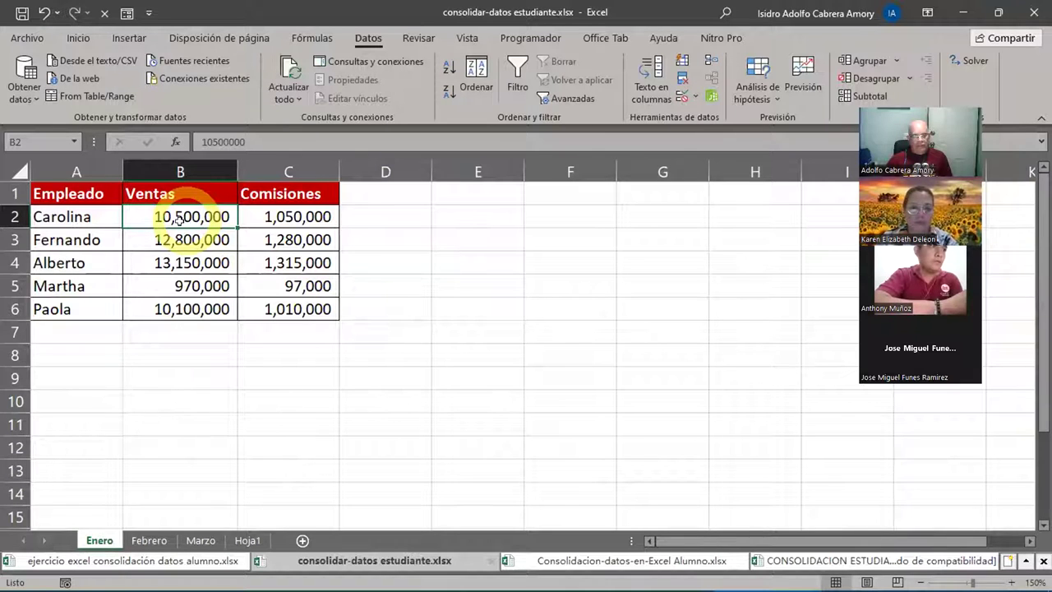
{"action": "left_click", "coordinate": [138, 541]}
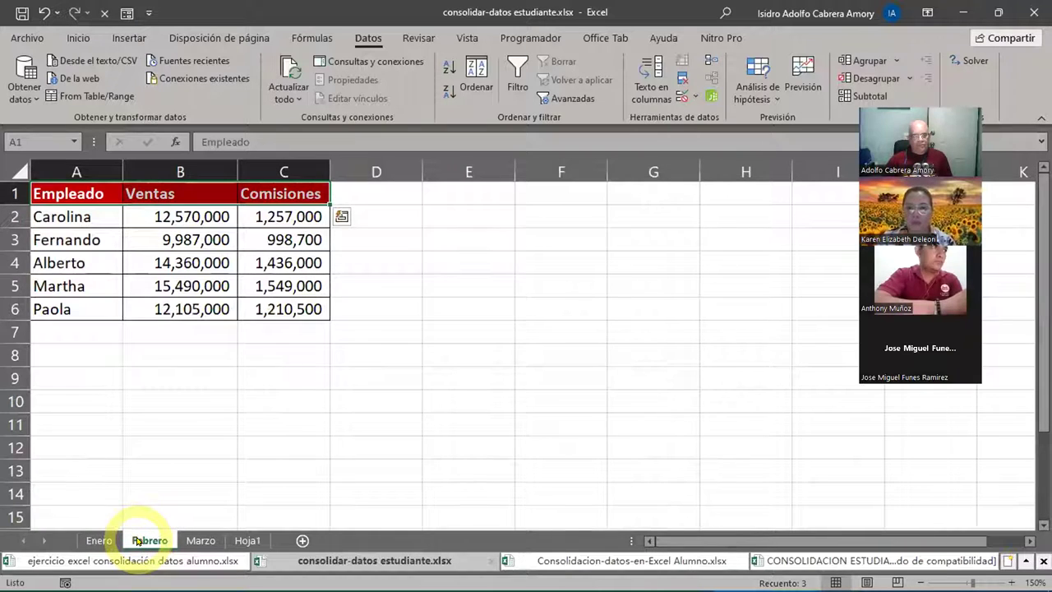
{"action": "left_click", "coordinate": [166, 216]}
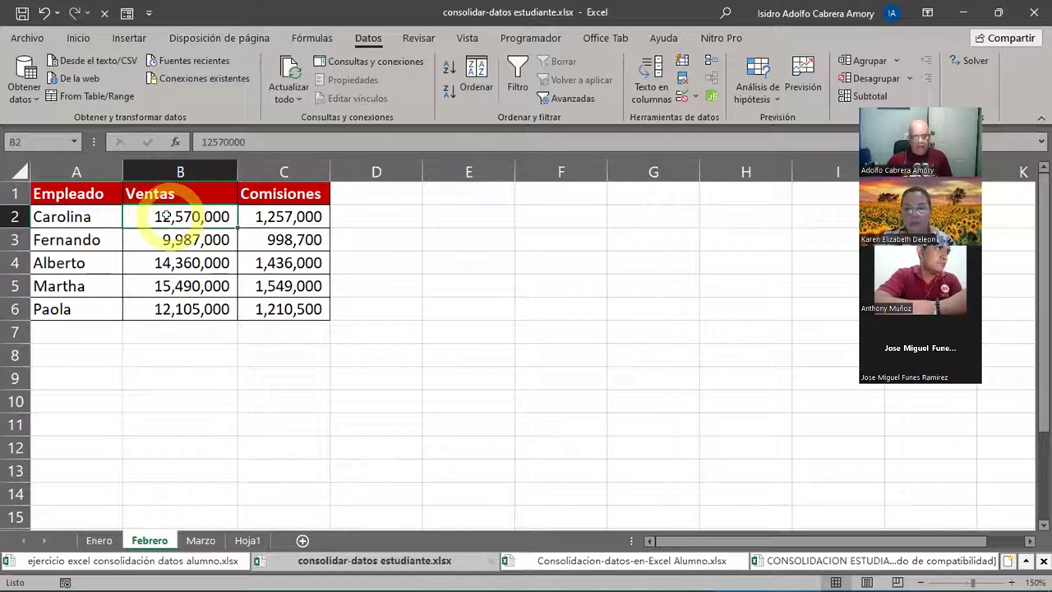
{"action": "left_click", "coordinate": [199, 540]}
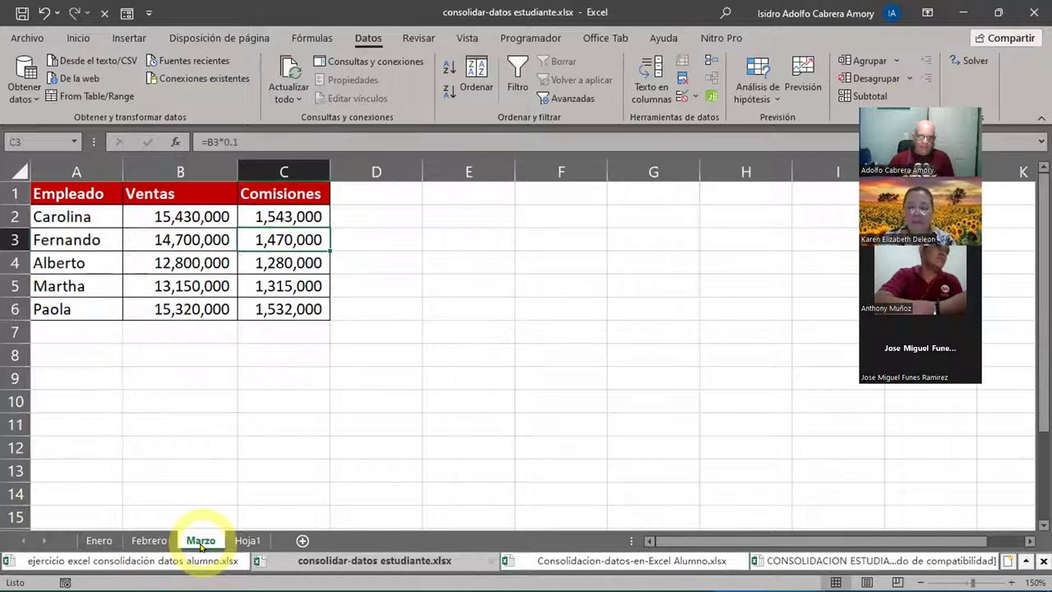
Start a Suma consolidation from cell A1 of Hoja1 and add the range Enero!$A$1:$C$6 to its references
{"action": "left_click", "coordinate": [240, 542]}
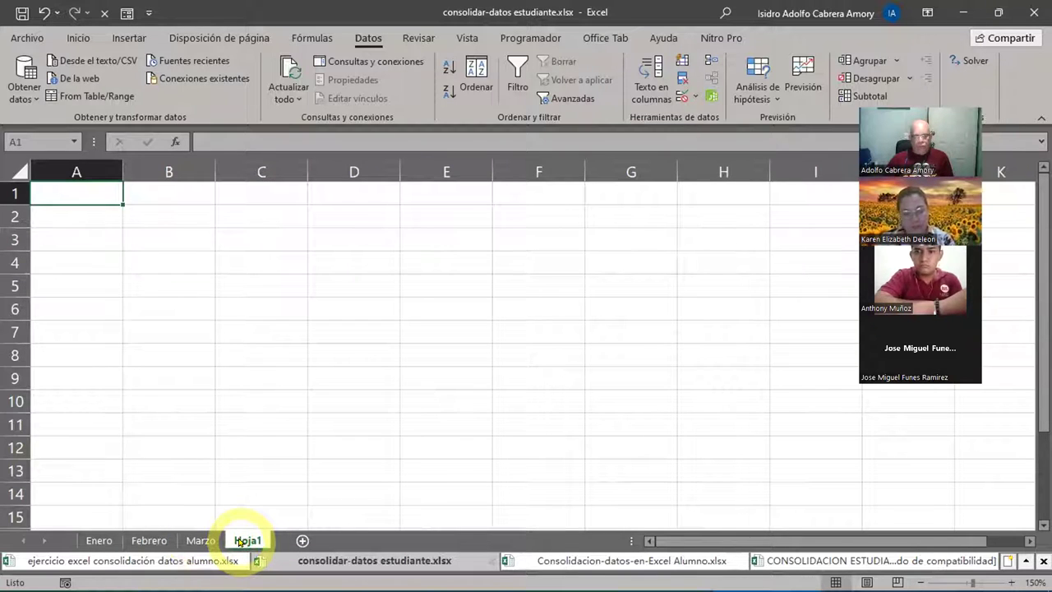
{"action": "left_click", "coordinate": [69, 193]}
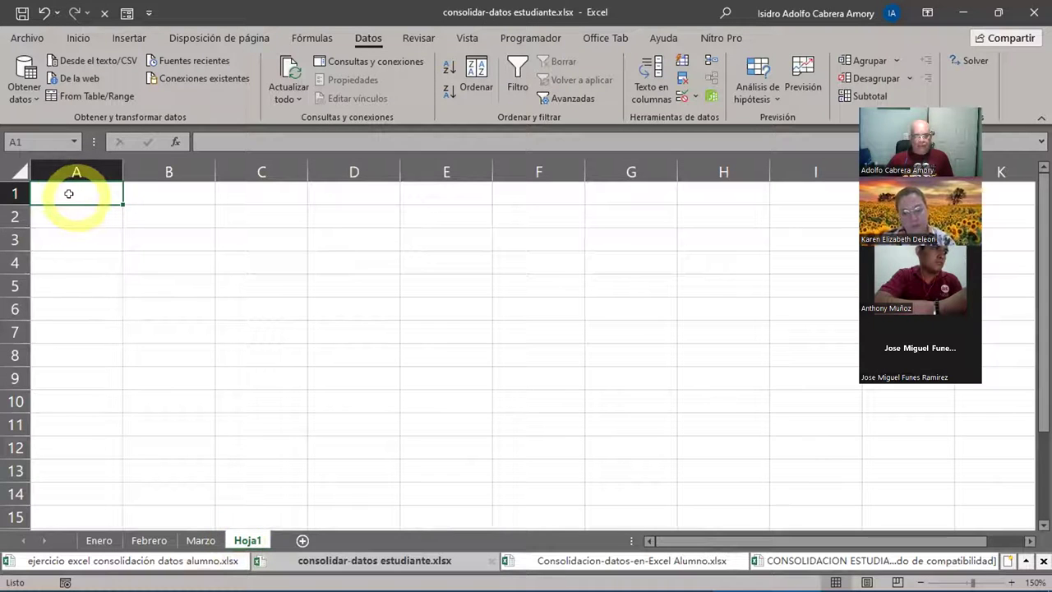
{"action": "left_click", "coordinate": [710, 66]}
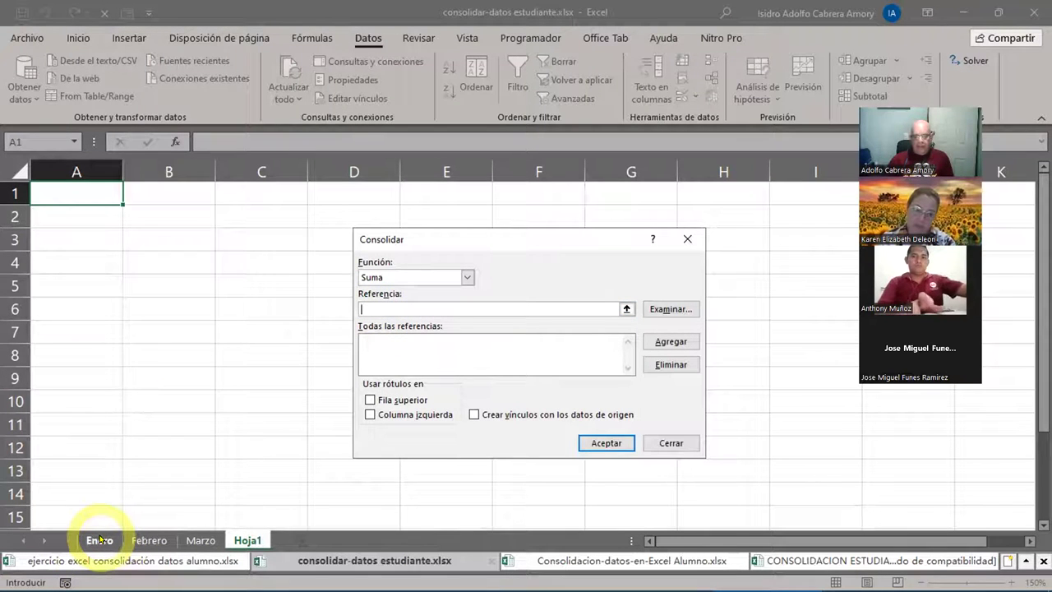
{"action": "left_click", "coordinate": [100, 539]}
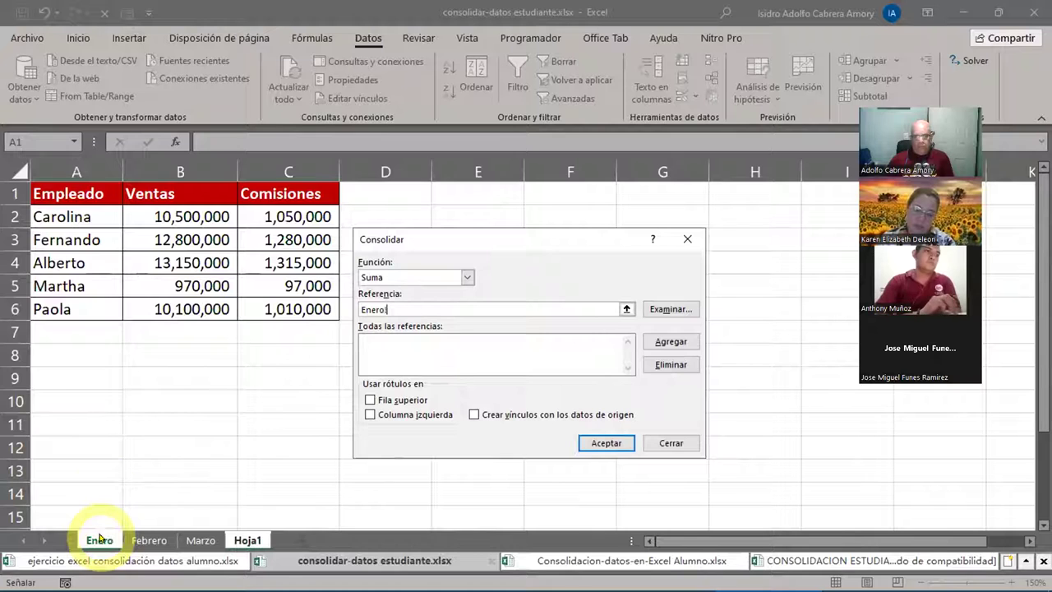
{"action": "left_click_drag", "start_coordinate": [78, 193], "coordinate": [279, 311]}
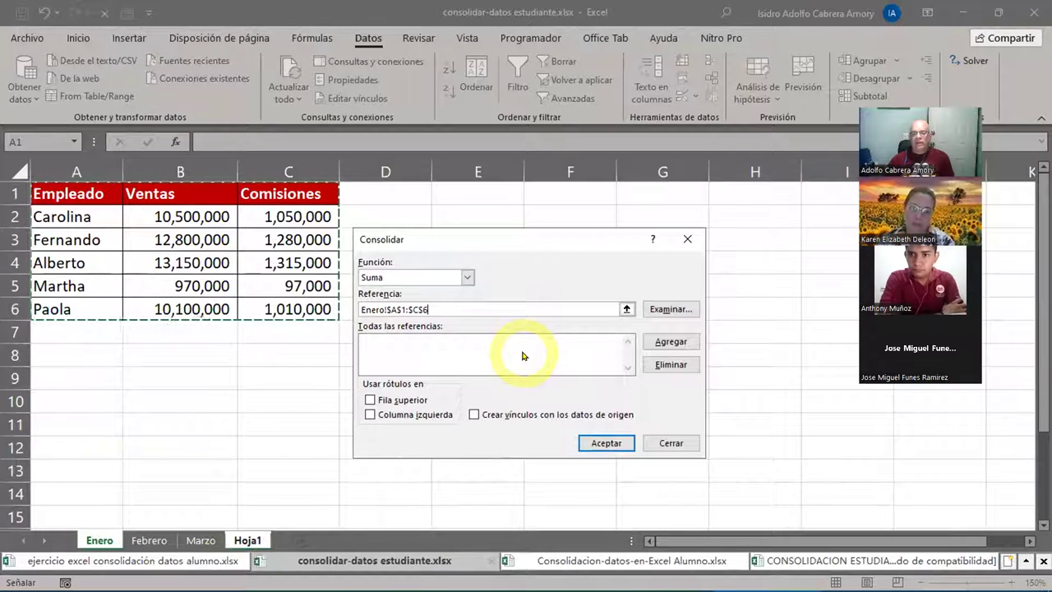
{"action": "left_click", "coordinate": [670, 342]}
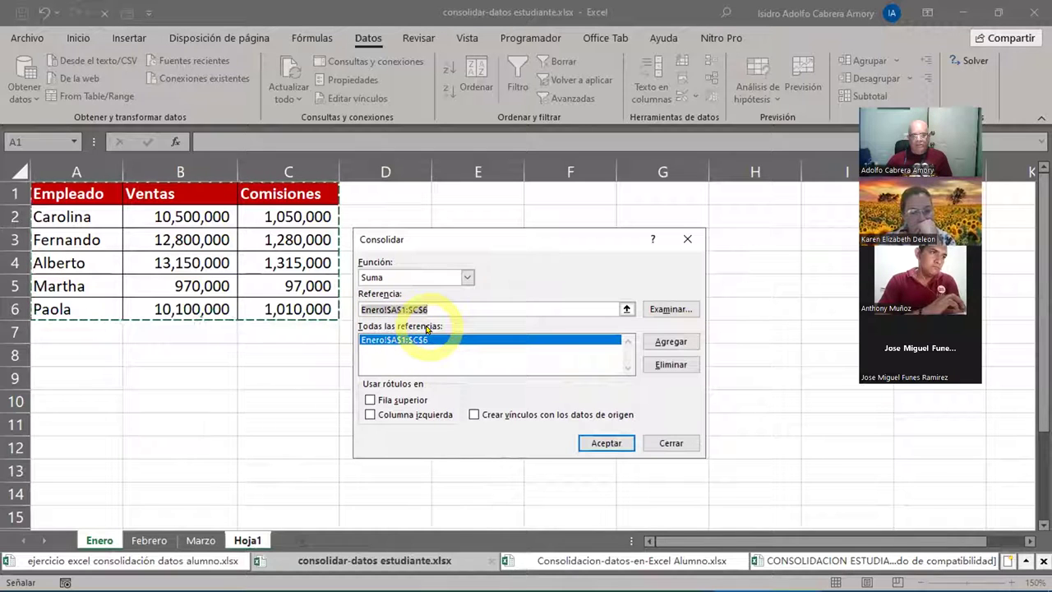
{"action": "left_click", "coordinate": [365, 342]}
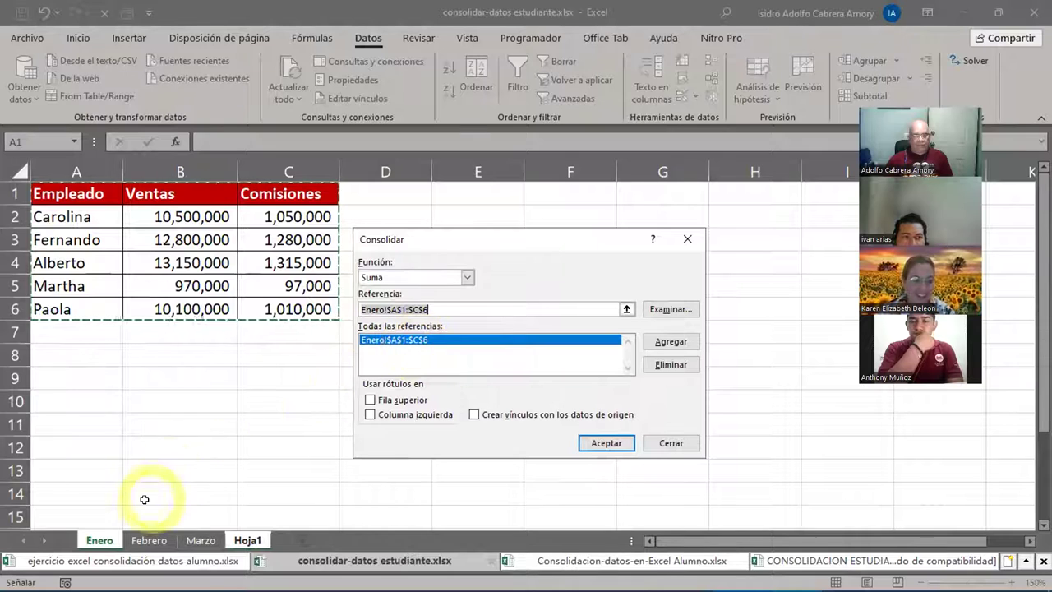
Add the ranges Febrero!$A$1:$C$6 and Marzo!$A$1:$C$6 to the consolidation references
{"action": "left_click", "coordinate": [149, 540]}
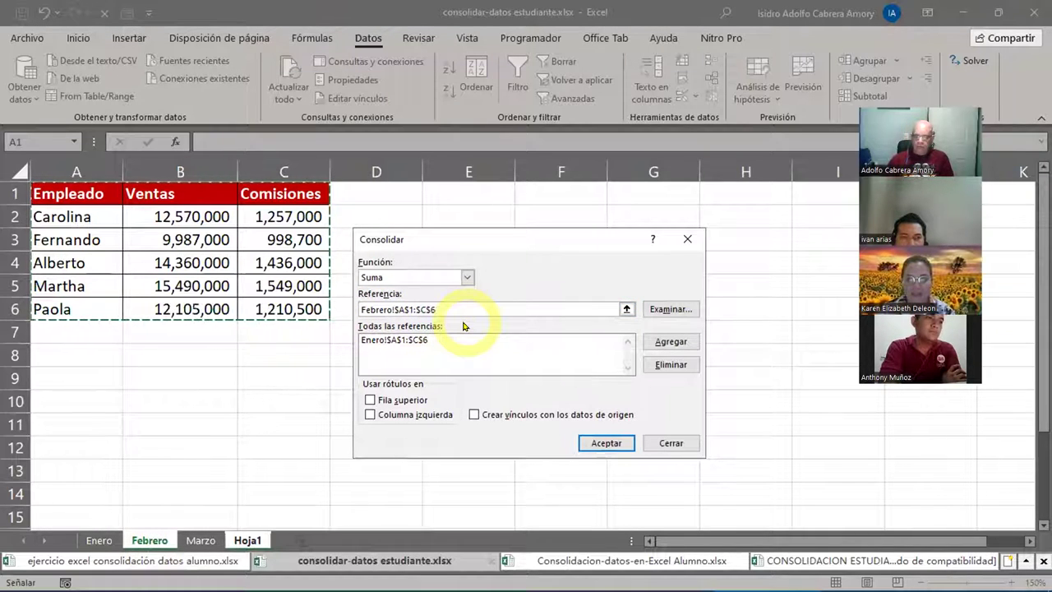
{"action": "left_click_drag", "start_coordinate": [453, 309], "coordinate": [288, 293]}
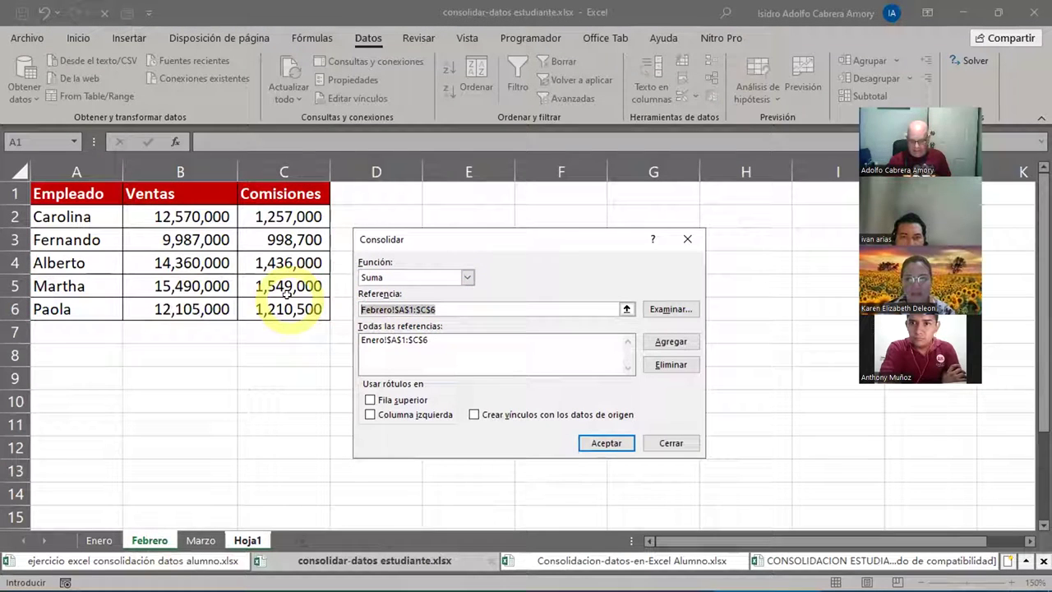
{"action": "key", "text": "BackSpace"}
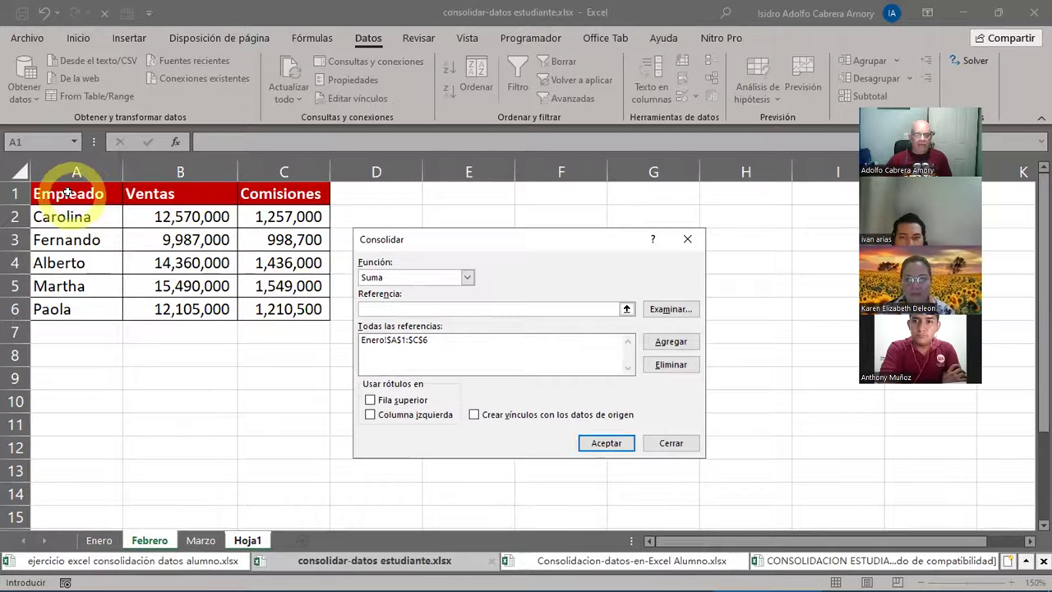
{"action": "left_click_drag", "start_coordinate": [68, 192], "coordinate": [271, 311]}
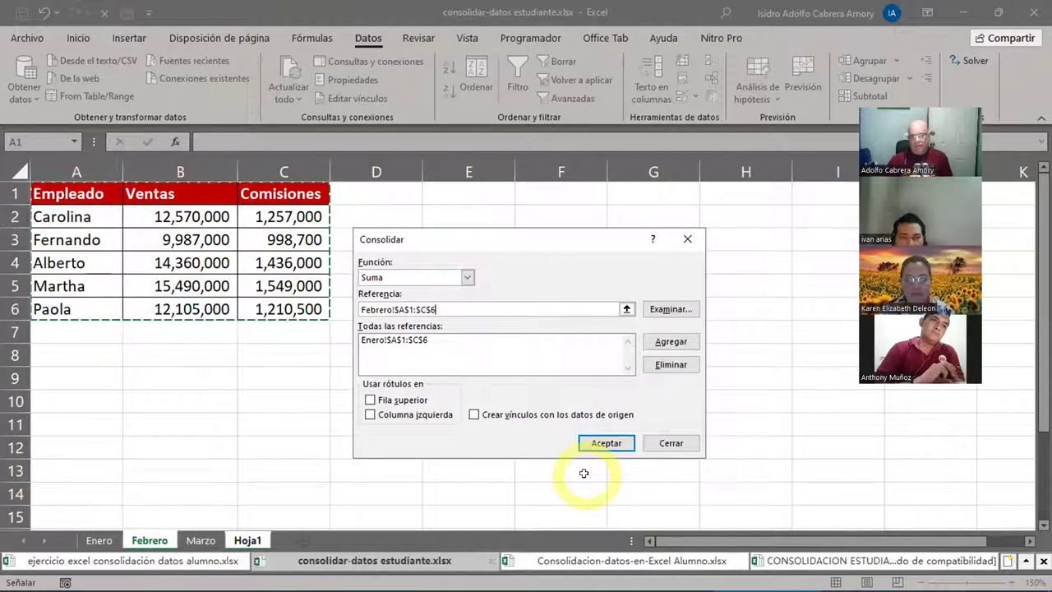
{"action": "left_click", "coordinate": [658, 343]}
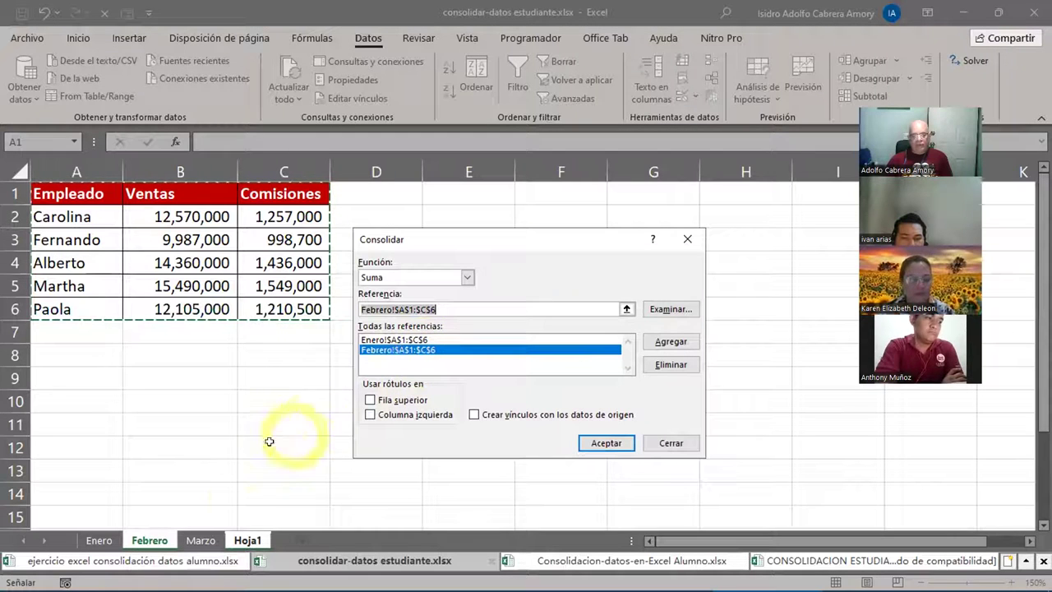
{"action": "left_click", "coordinate": [204, 540]}
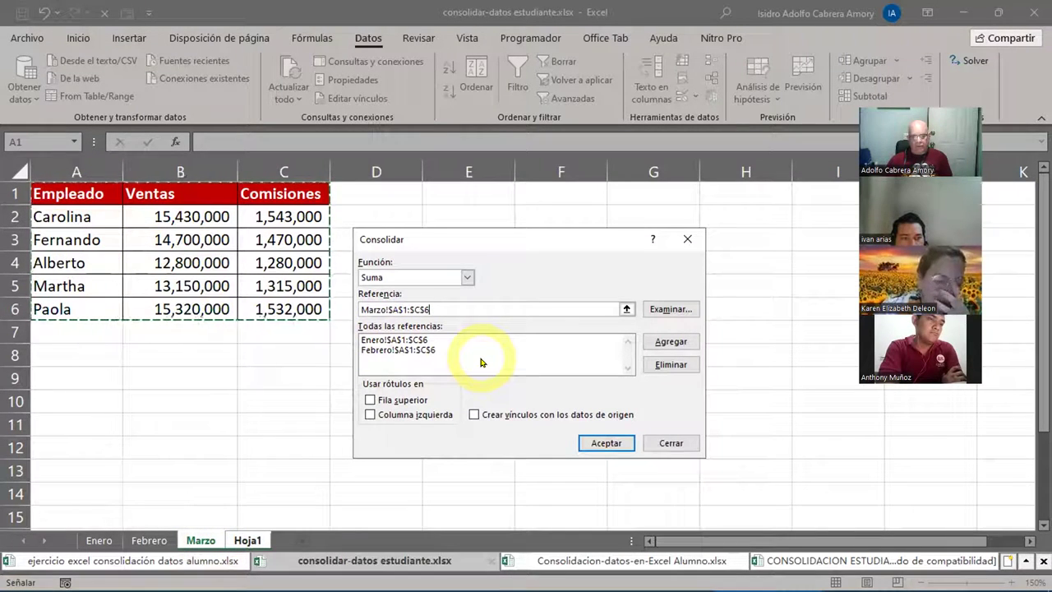
{"action": "left_click", "coordinate": [659, 342]}
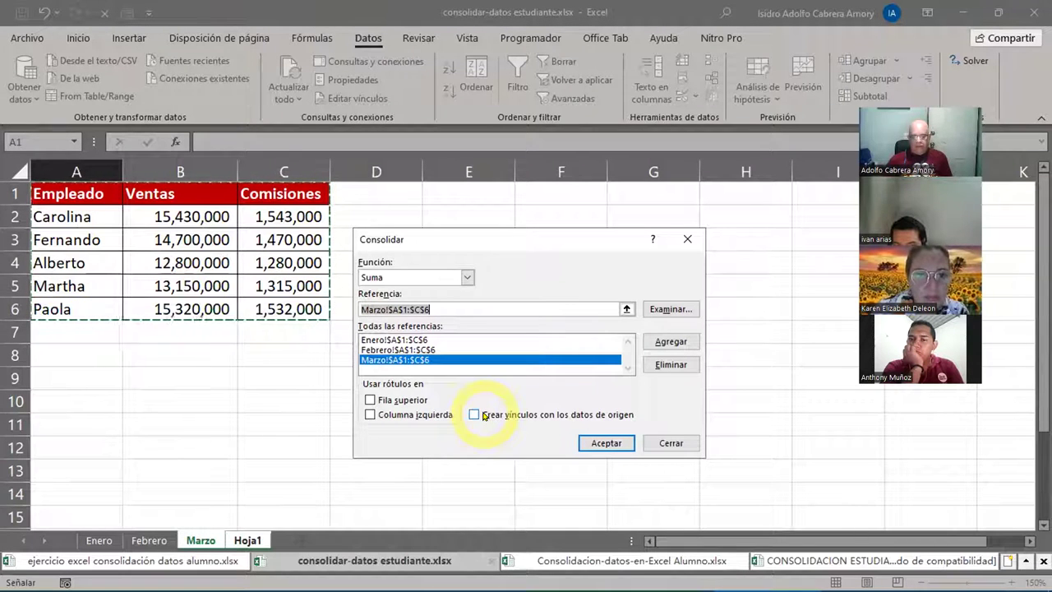
Use labels from both the top row and the left column, and run the consolidation into Hoja1
{"action": "left_click", "coordinate": [370, 399]}
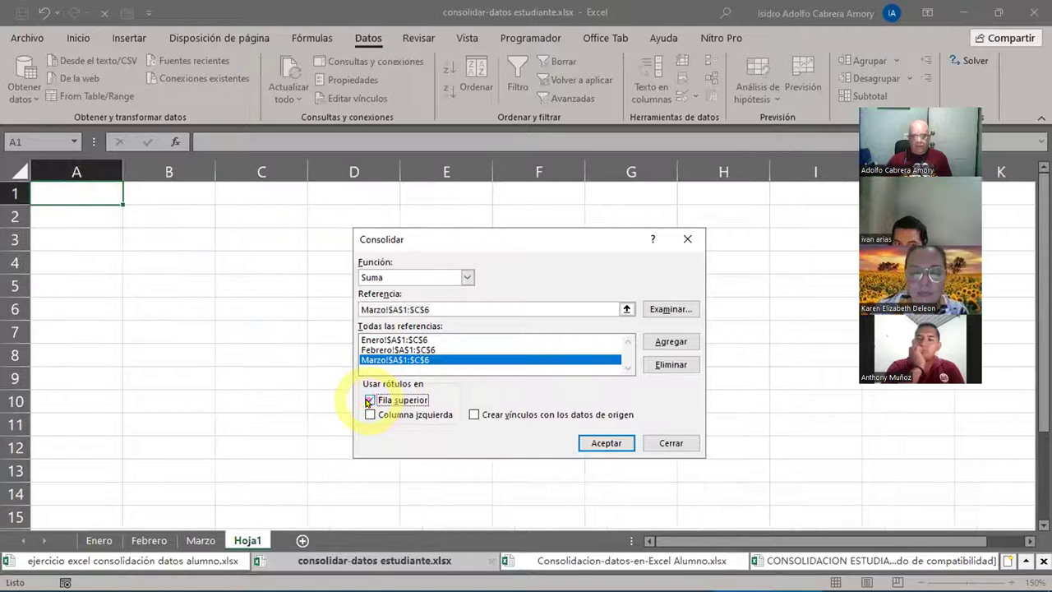
{"action": "left_click", "coordinate": [370, 416]}
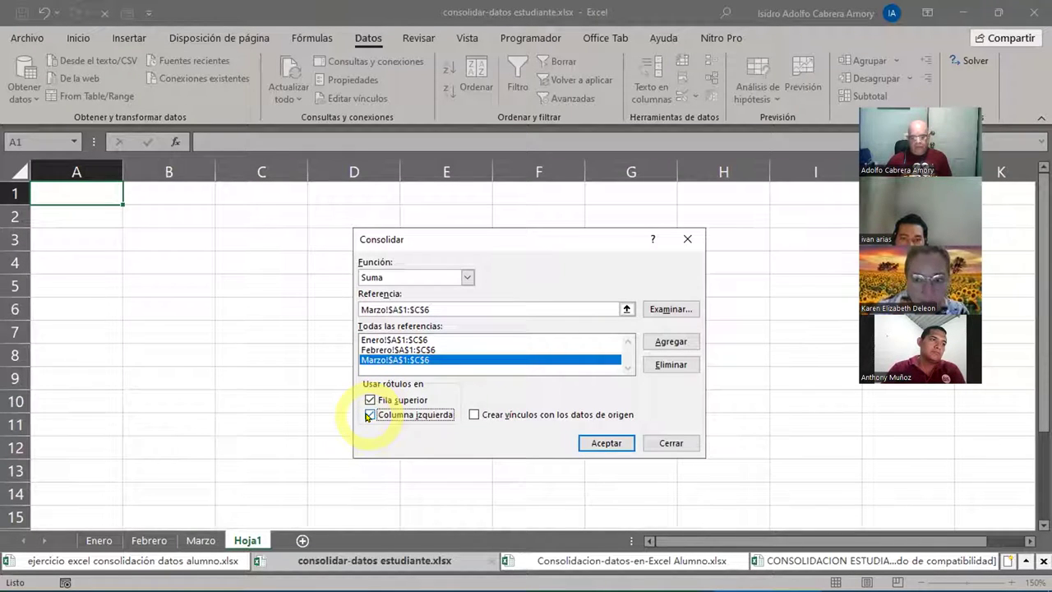
{"action": "left_click", "coordinate": [606, 444]}
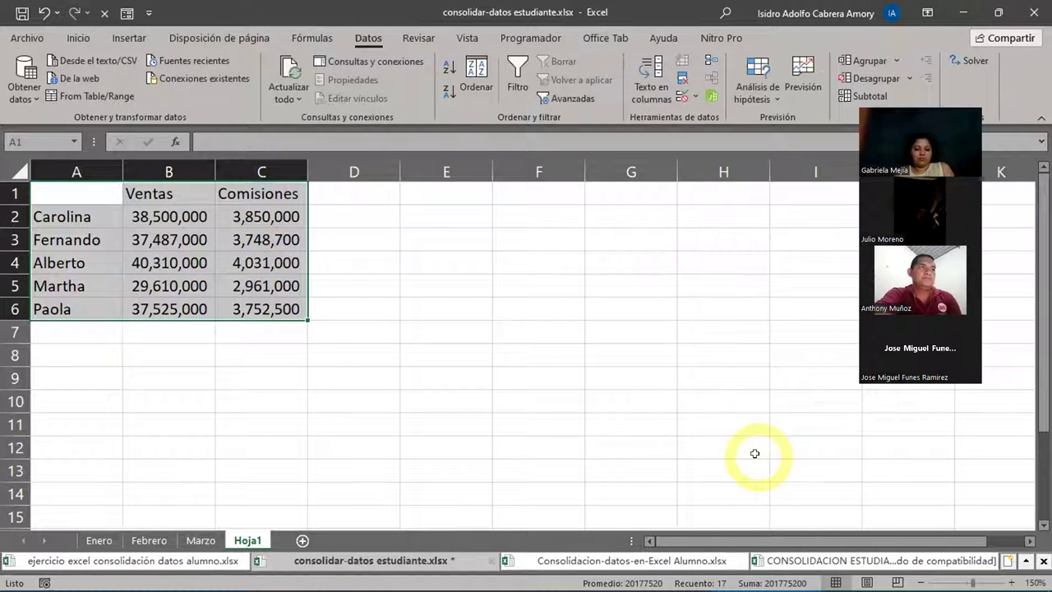
Copy the formatting of the Marzo table A1:C6 onto the consolidated table A1:C6 on Hoja1
{"action": "key", "text": "ctrl+v"}
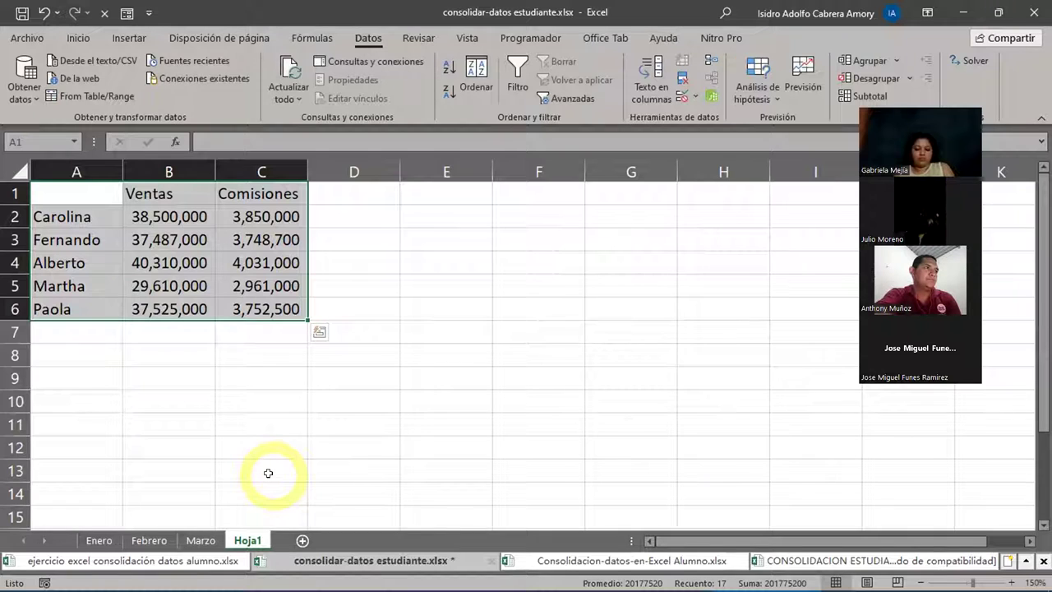
{"action": "left_click", "coordinate": [201, 540]}
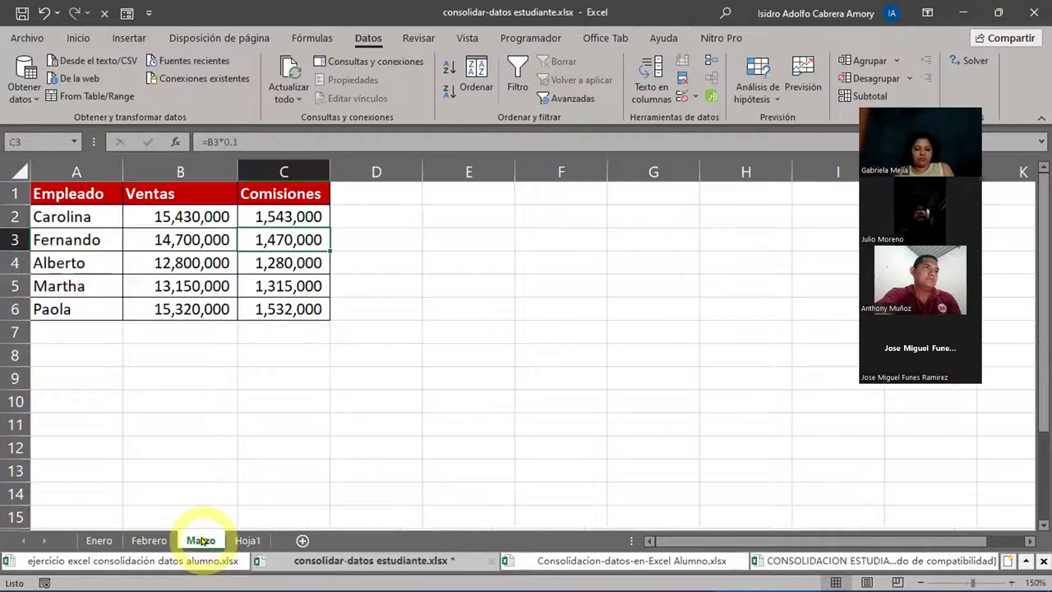
{"action": "left_click", "coordinate": [238, 540]}
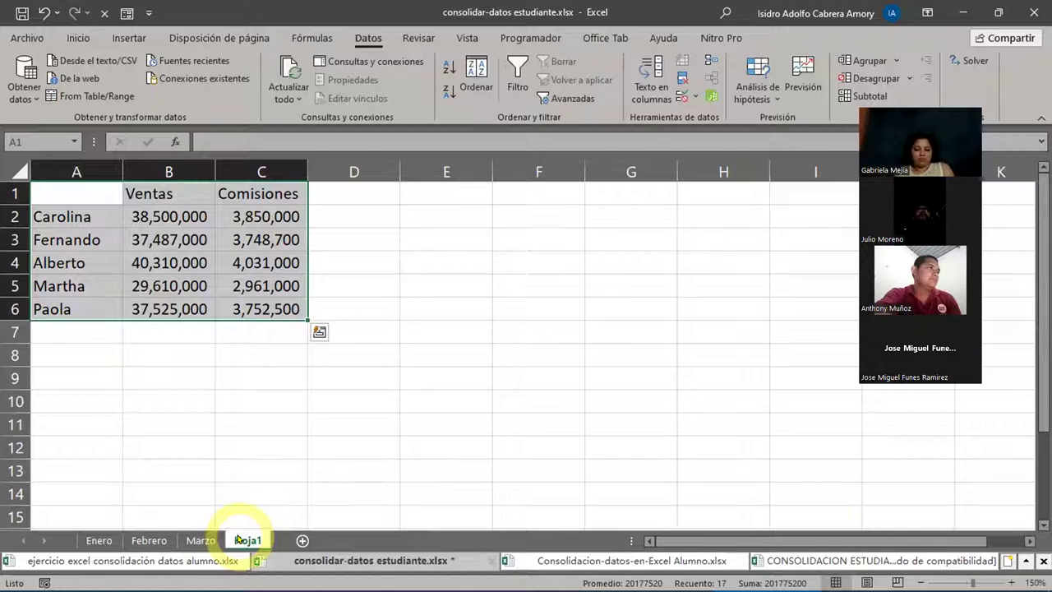
{"action": "left_click_drag", "start_coordinate": [88, 192], "coordinate": [209, 215]}
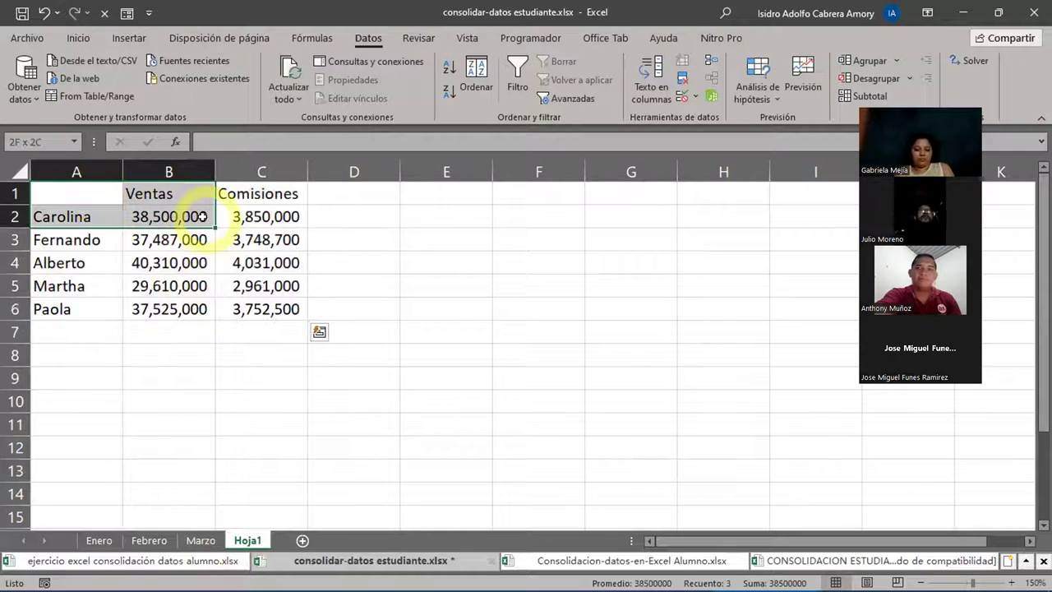
{"action": "left_click", "coordinate": [204, 542]}
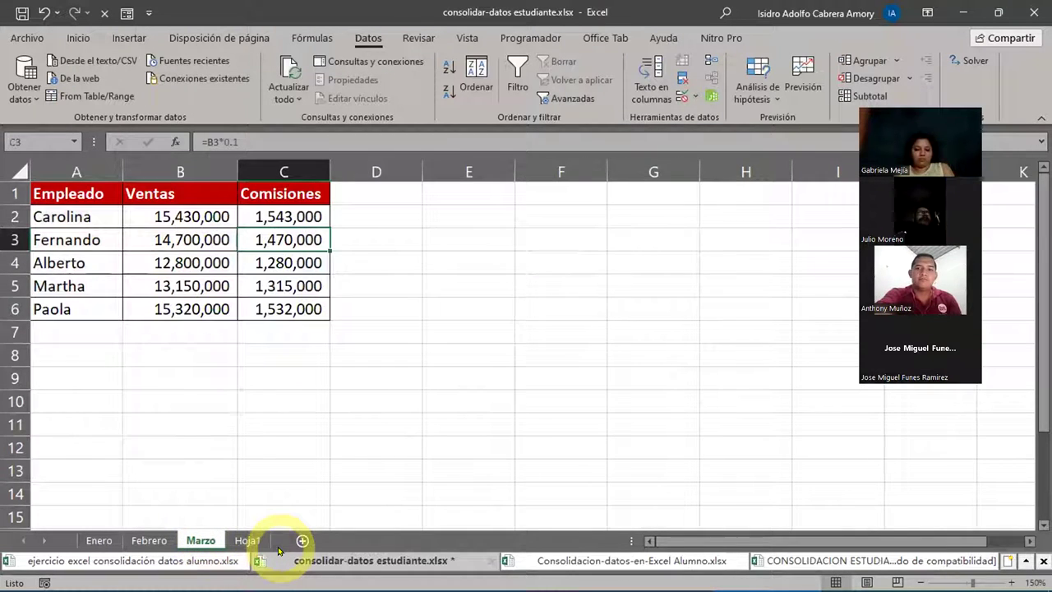
{"action": "left_click_drag", "start_coordinate": [90, 191], "coordinate": [287, 329]}
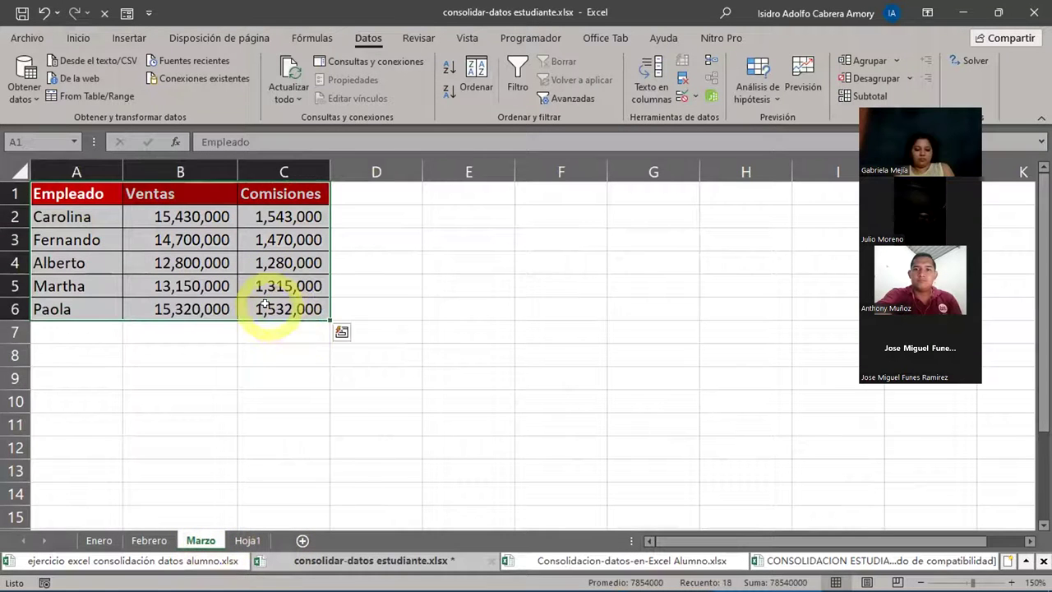
{"action": "left_click", "coordinate": [79, 39]}
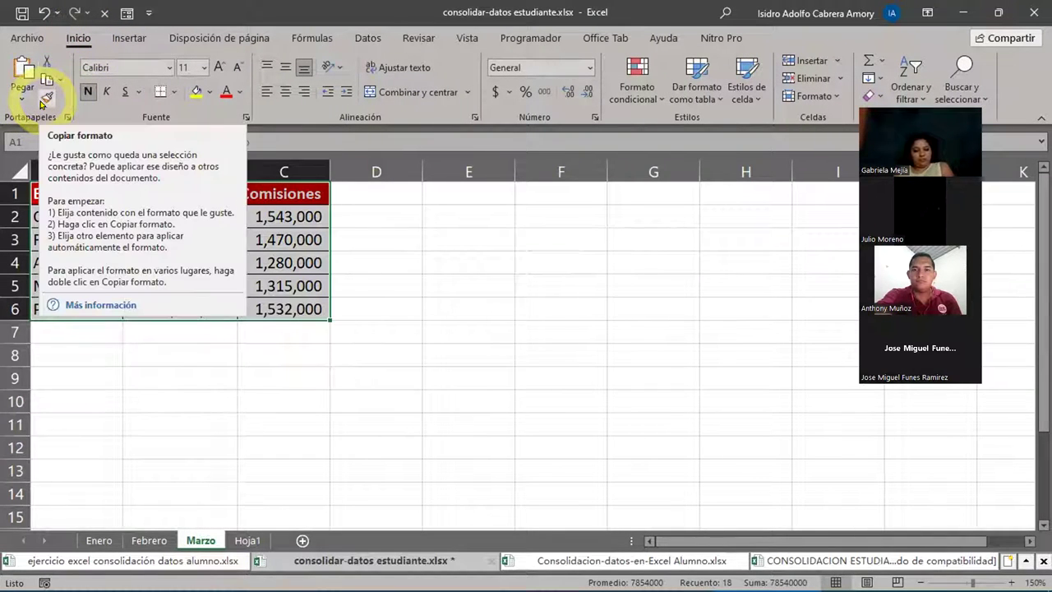
{"action": "left_click", "coordinate": [41, 100]}
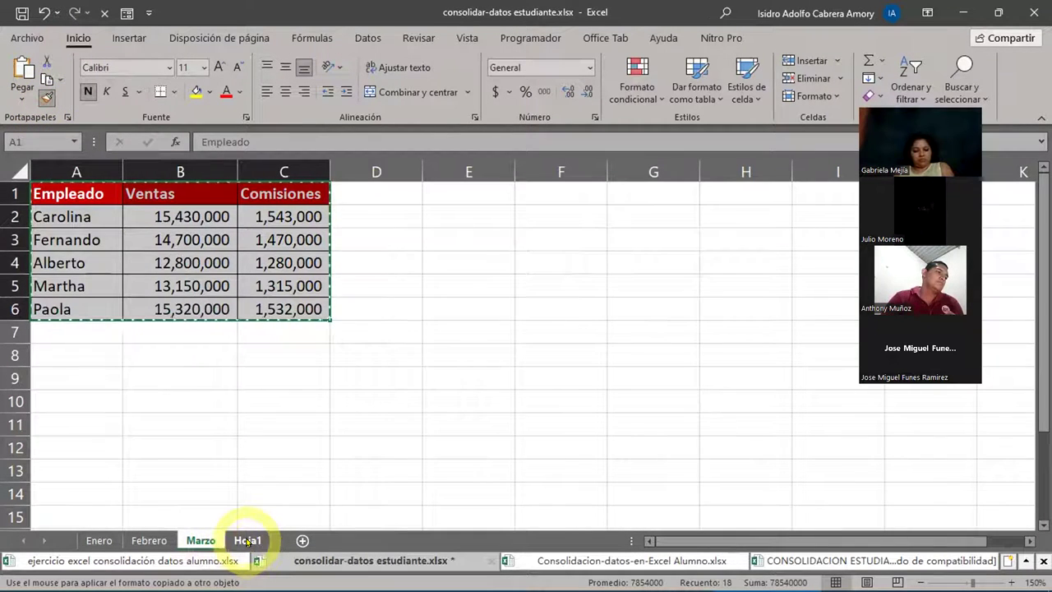
{"action": "left_click", "coordinate": [247, 541]}
{"action": "left_click_drag", "start_coordinate": [61, 189], "coordinate": [280, 316]}
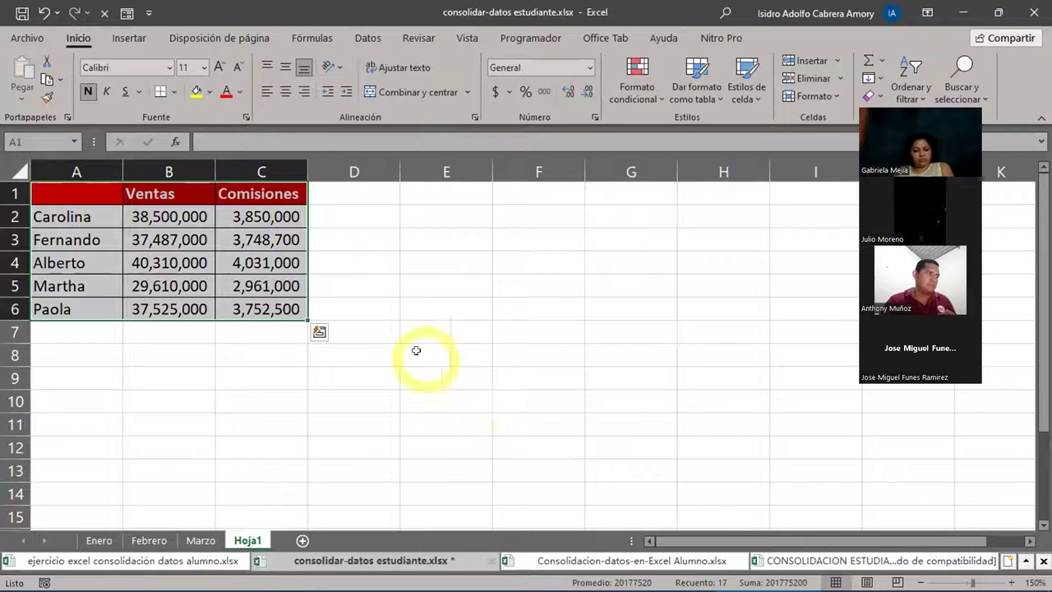
{"action": "left_click", "coordinate": [416, 350]}
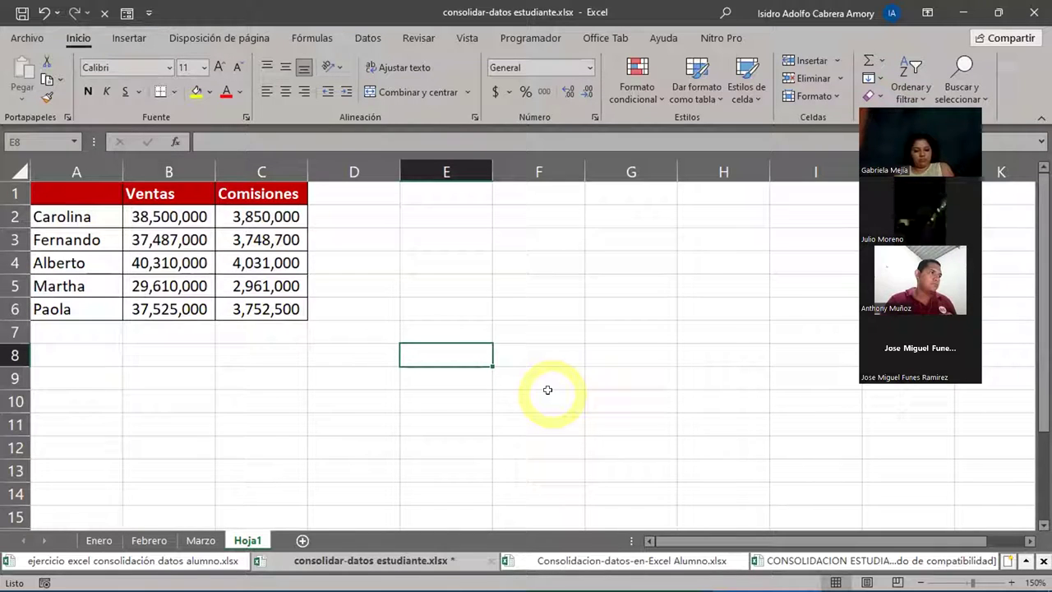
Compare the consolidated sales in B2 of Hoja1 with cell B2 on the Enero, Febrero and Marzo sheets
{"action": "left_click", "coordinate": [152, 217]}
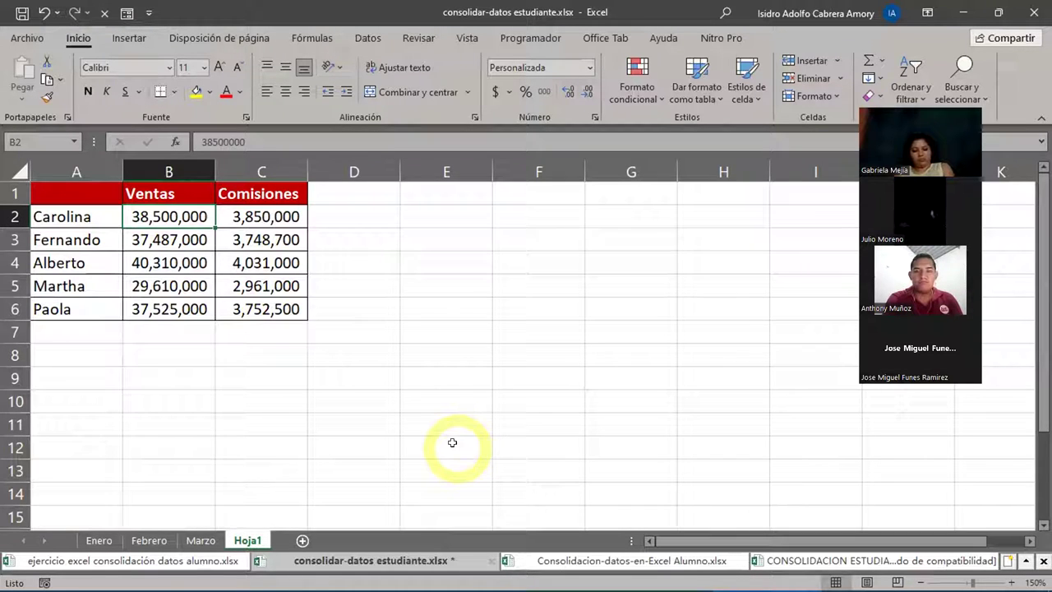
{"action": "left_click", "coordinate": [100, 544]}
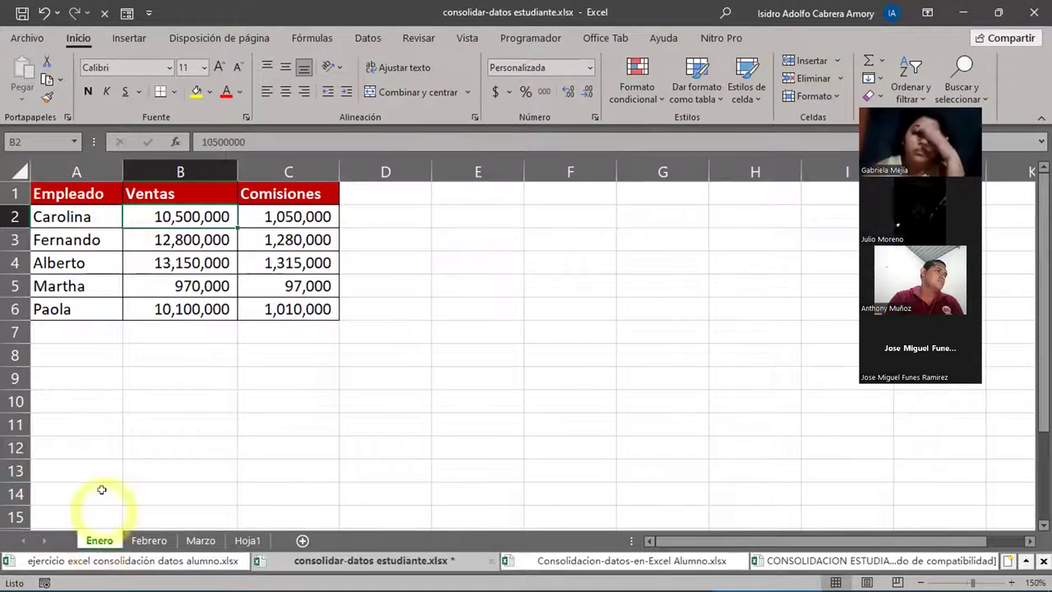
{"action": "left_click", "coordinate": [191, 217]}
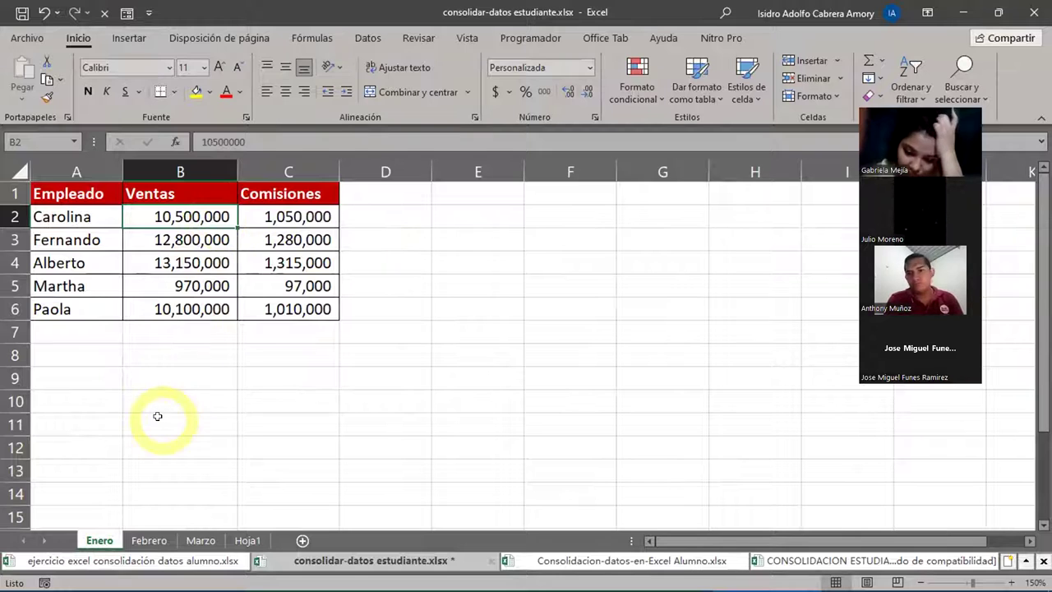
{"action": "left_click", "coordinate": [151, 542]}
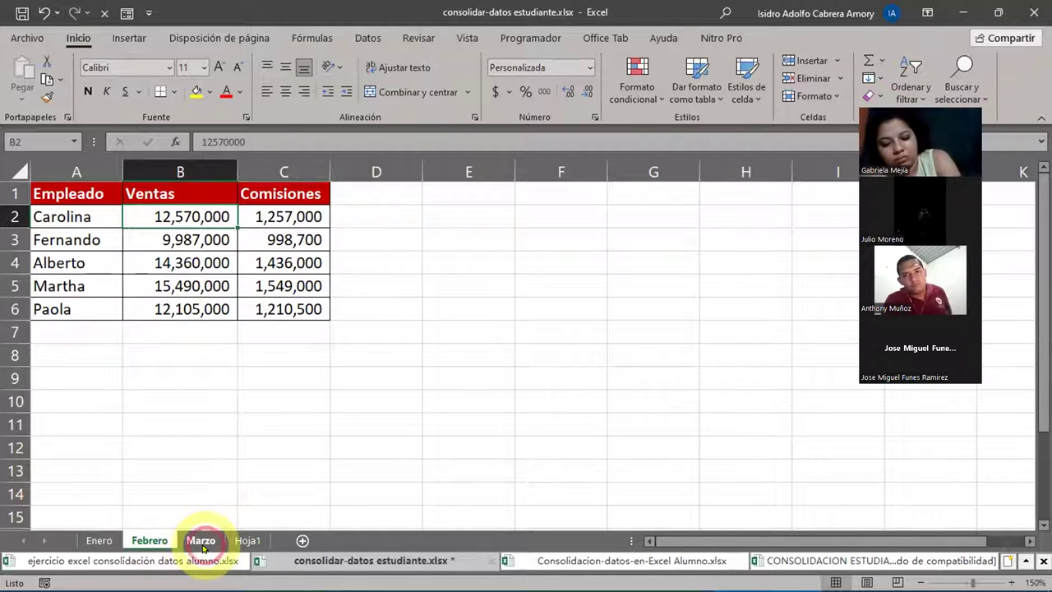
{"action": "left_click", "coordinate": [201, 540]}
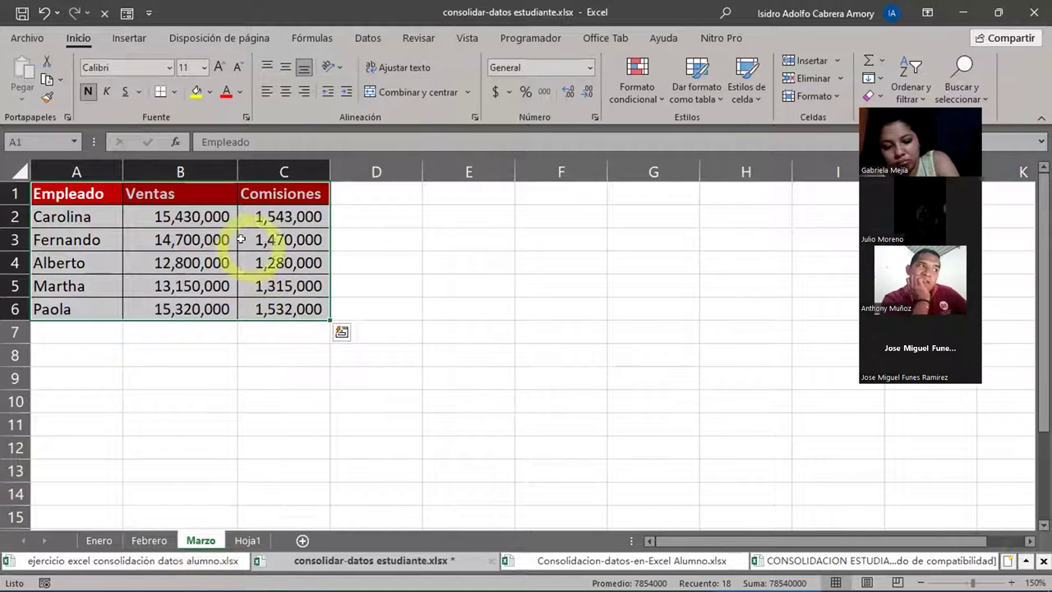
{"action": "left_click", "coordinate": [205, 215]}
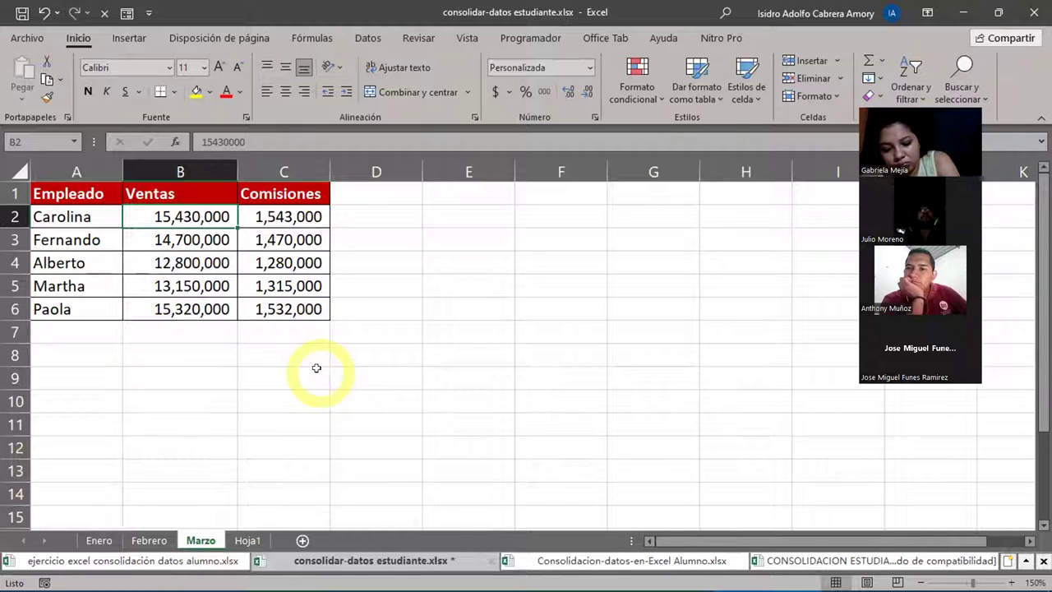
{"action": "left_click", "coordinate": [251, 543]}
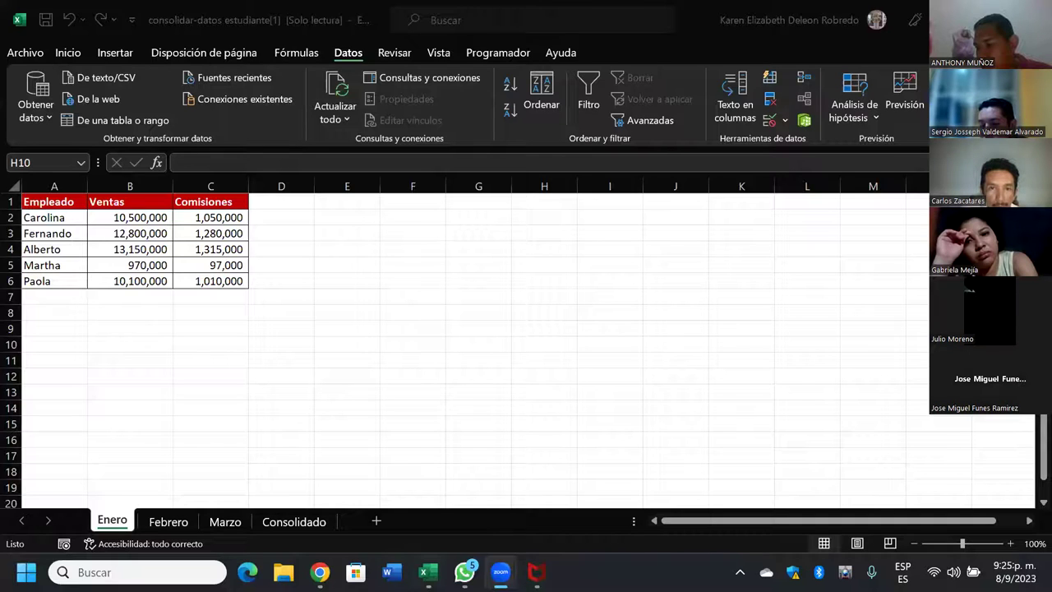
Examine the Enero table A1:C6 and the Consolidado sheet in the read-only workbook consolidar-datos estudiante[1]
{"action": "left_click", "coordinate": [439, 472]}
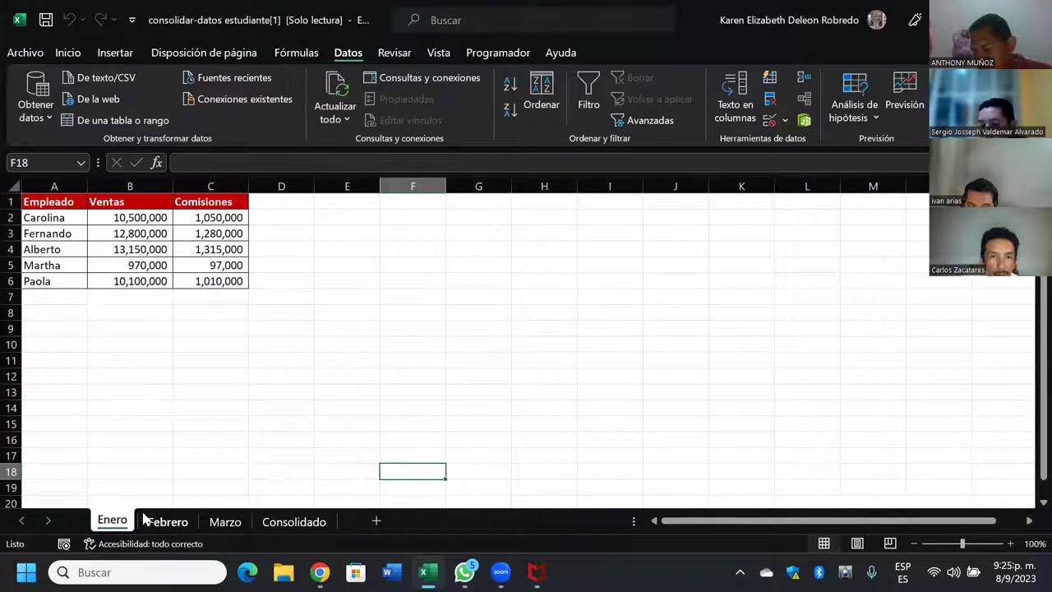
{"action": "left_click", "coordinate": [411, 376]}
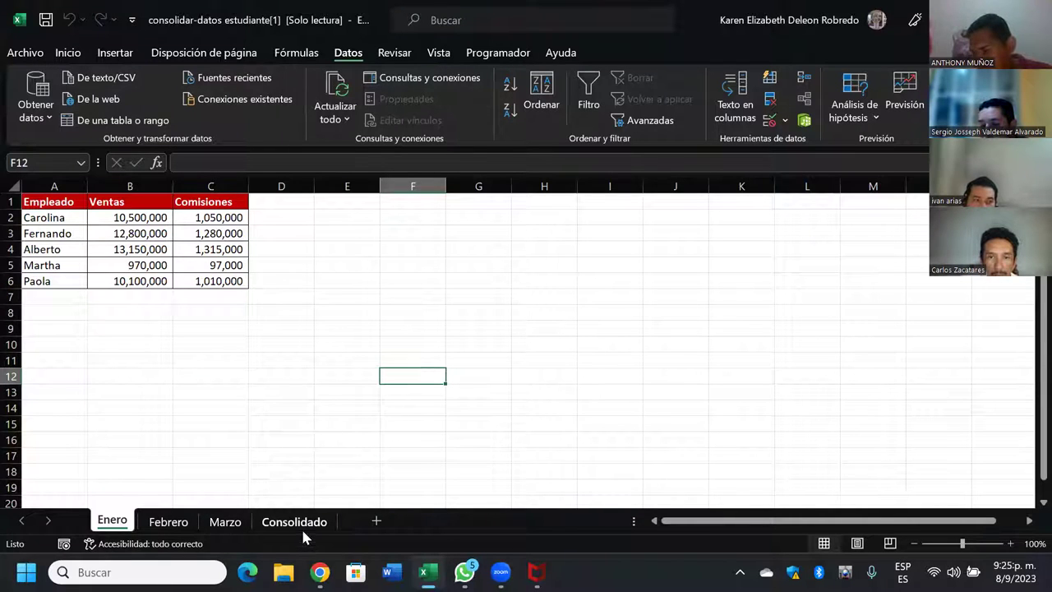
{"action": "left_click", "coordinate": [306, 525]}
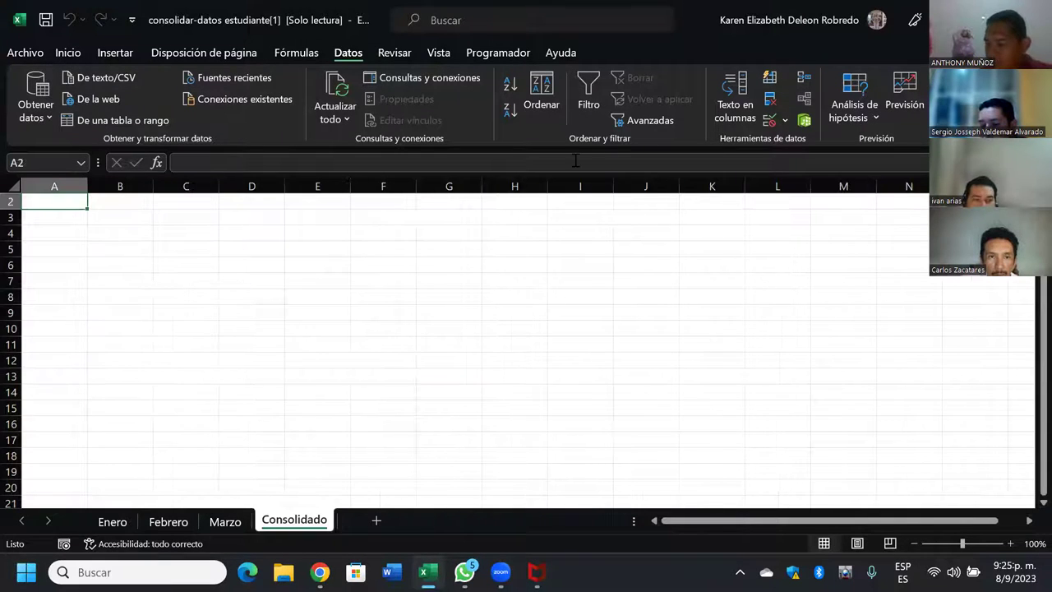
{"action": "scroll", "coordinate": [75, 213], "scroll_direction": "up", "scroll_amount": 1}
{"action": "left_click", "coordinate": [57, 203]}
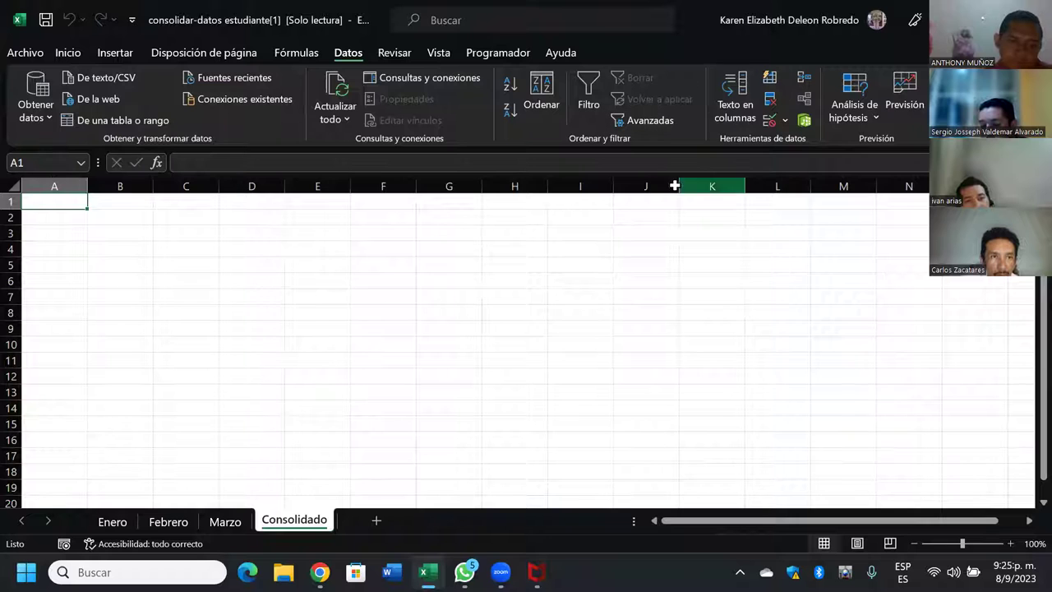
{"action": "left_click", "coordinate": [123, 521]}
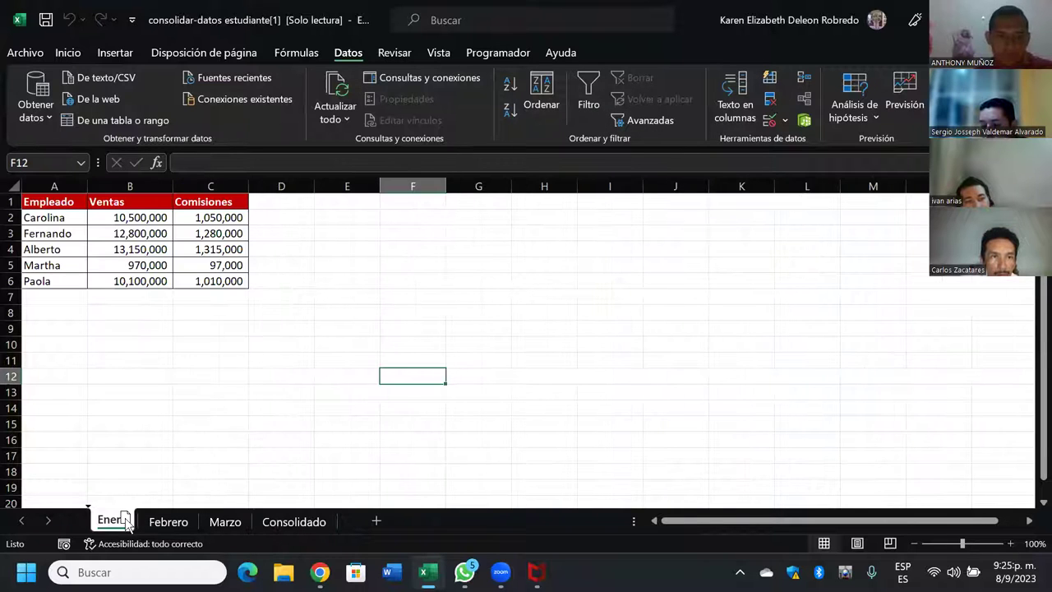
{"action": "left_click_drag", "start_coordinate": [49, 202], "coordinate": [207, 277]}
{"action": "left_click", "coordinate": [439, 329]}
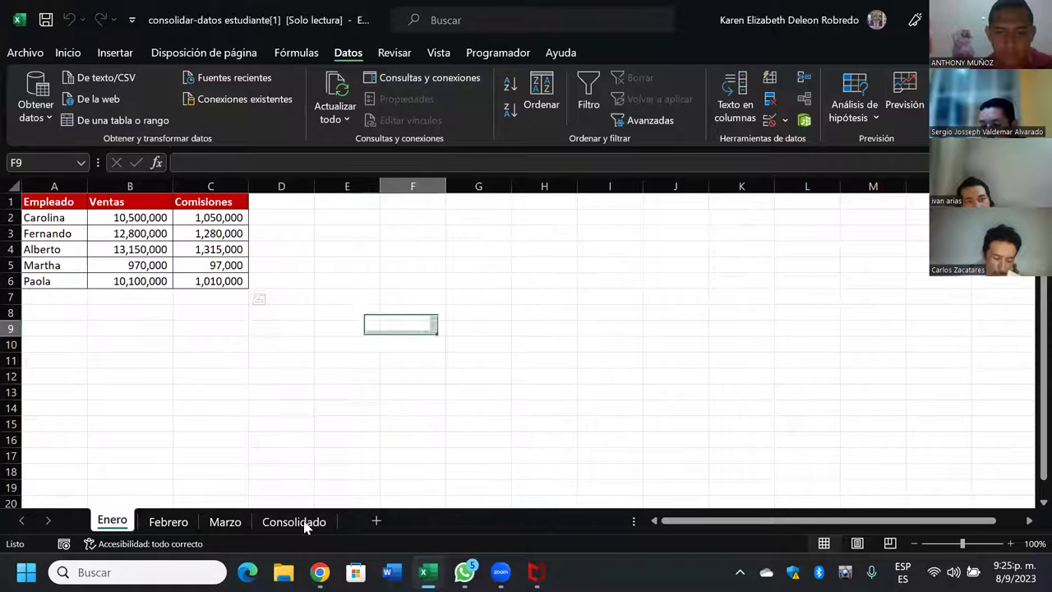
{"action": "left_click", "coordinate": [301, 524]}
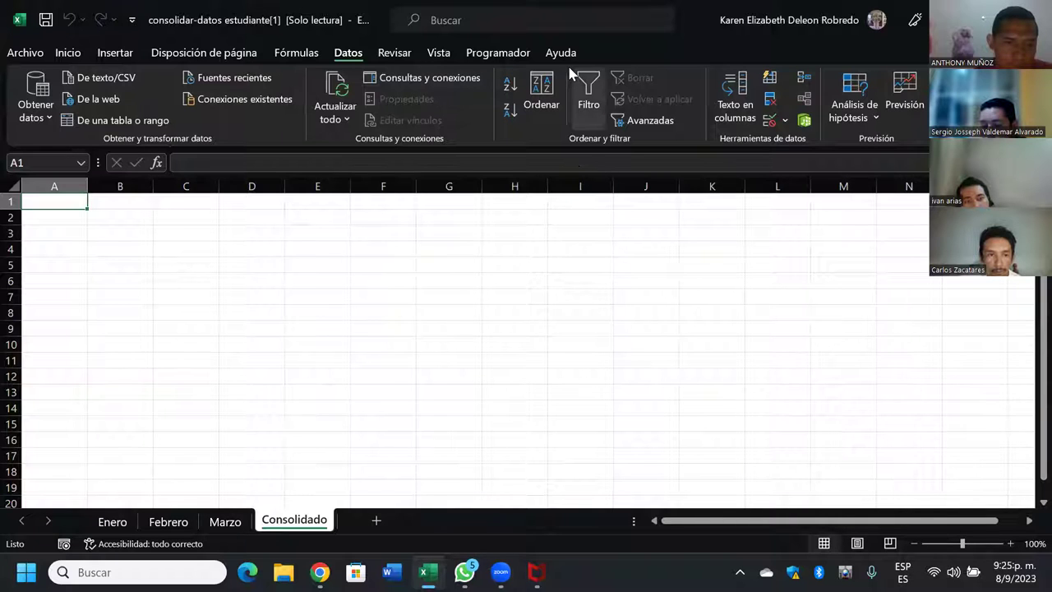
{"action": "left_click", "coordinate": [804, 78]}
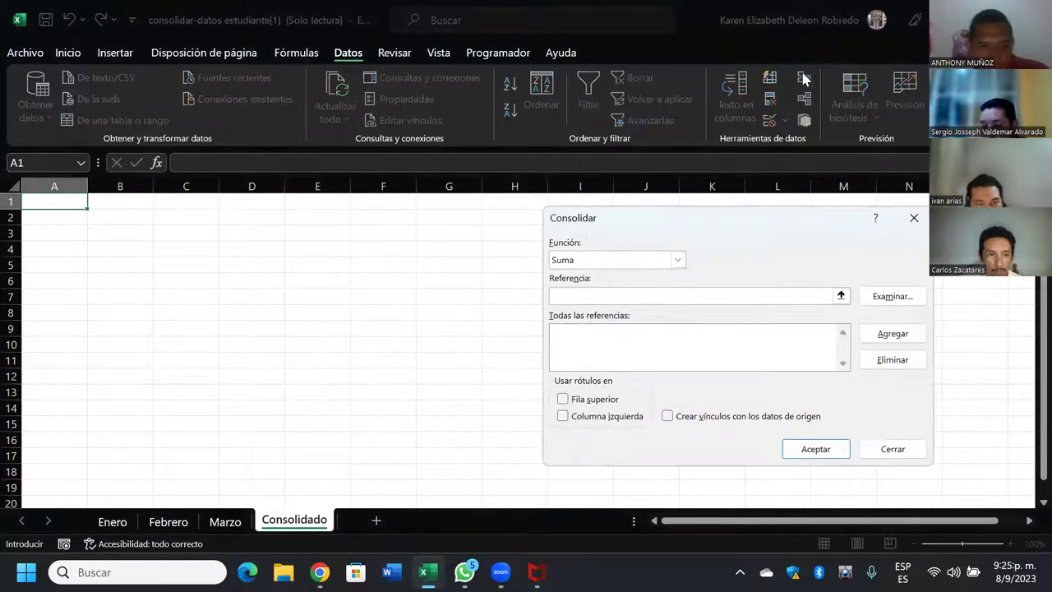
{"action": "left_click", "coordinate": [121, 526]}
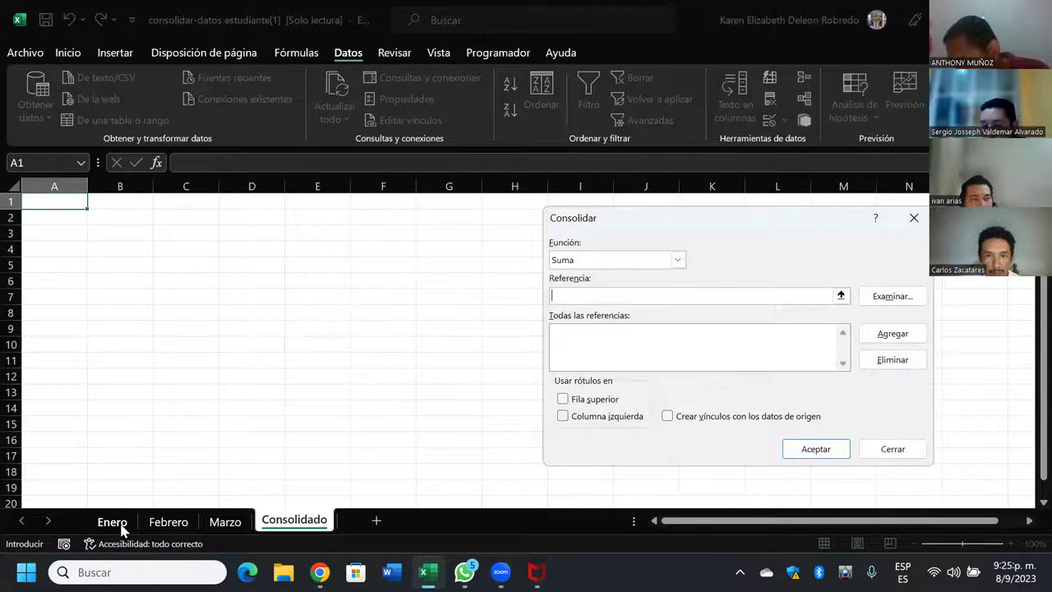
{"action": "left_click_drag", "start_coordinate": [37, 205], "coordinate": [207, 278]}
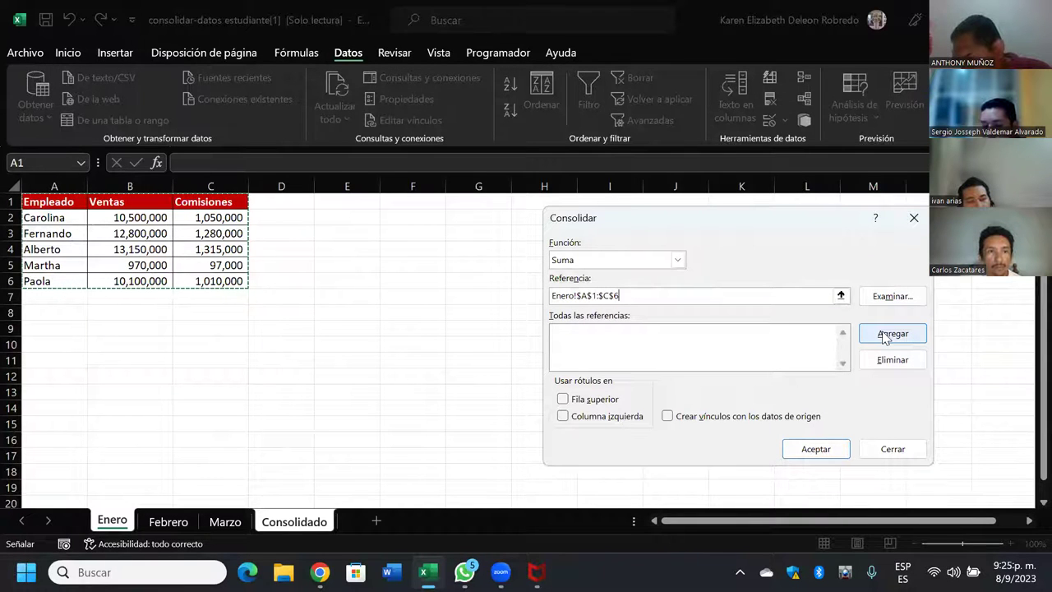
{"action": "left_click", "coordinate": [888, 334]}
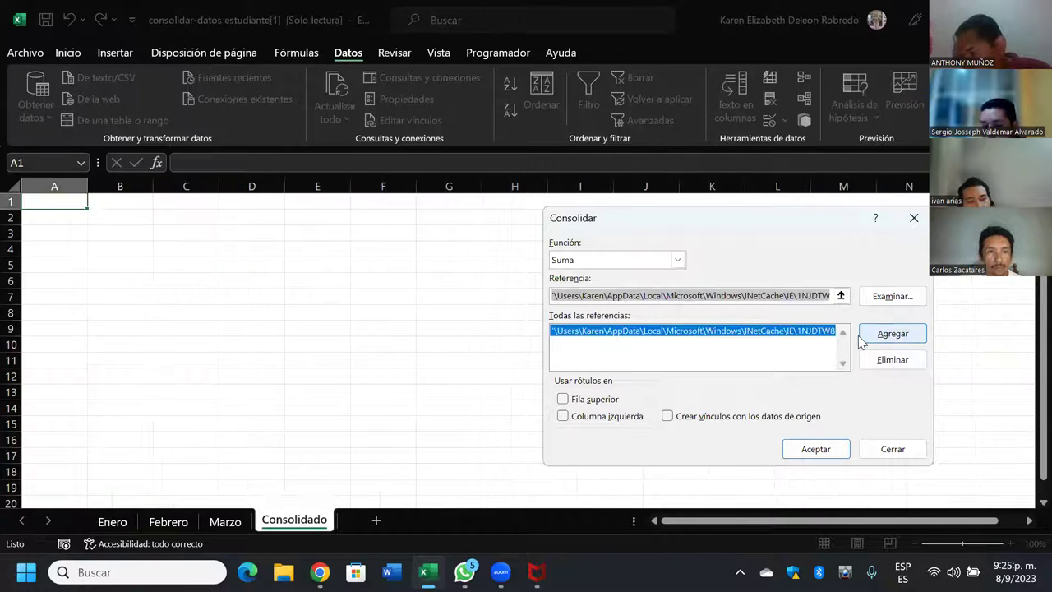
{"action": "left_click", "coordinate": [156, 522]}
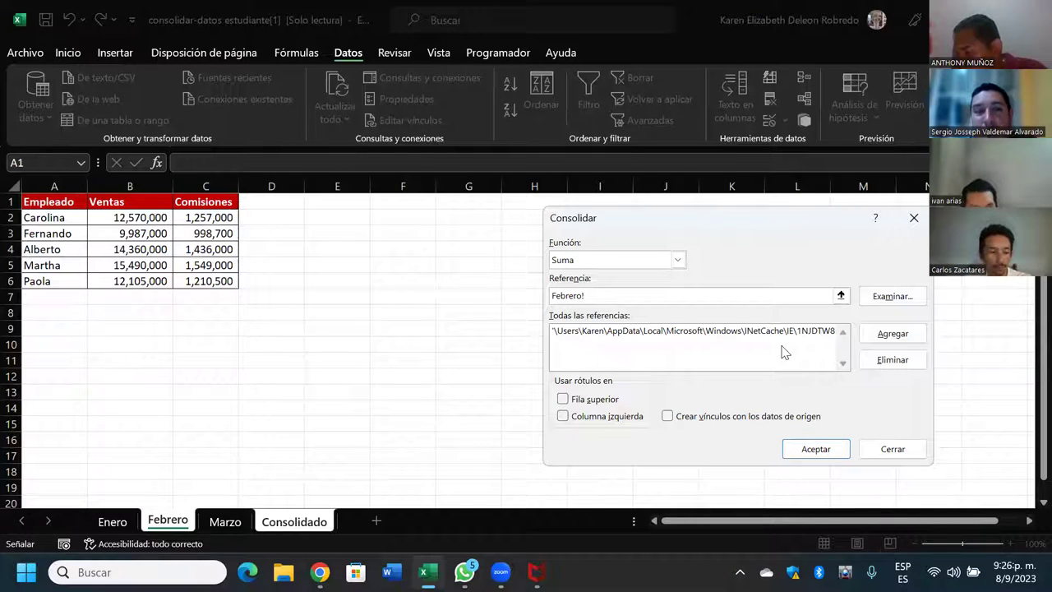
{"action": "left_click", "coordinate": [918, 223]}
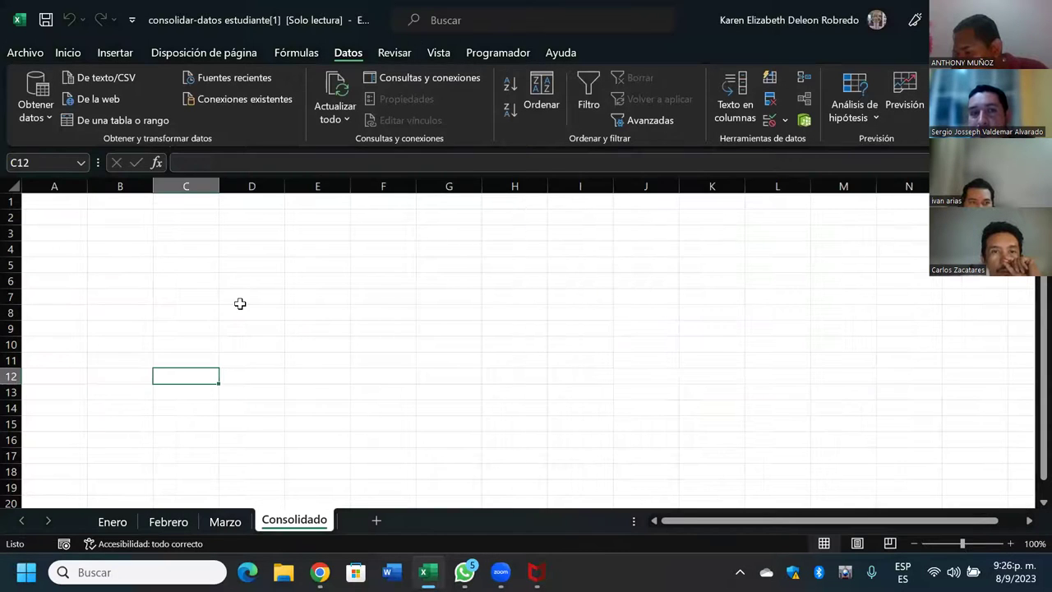
Save the read-only workbook as "Copia de consolidar-datos estudiante(1)" in the Excel folder inside Documentos
{"action": "left_click", "coordinate": [240, 299]}
{"action": "left_click", "coordinate": [19, 56]}
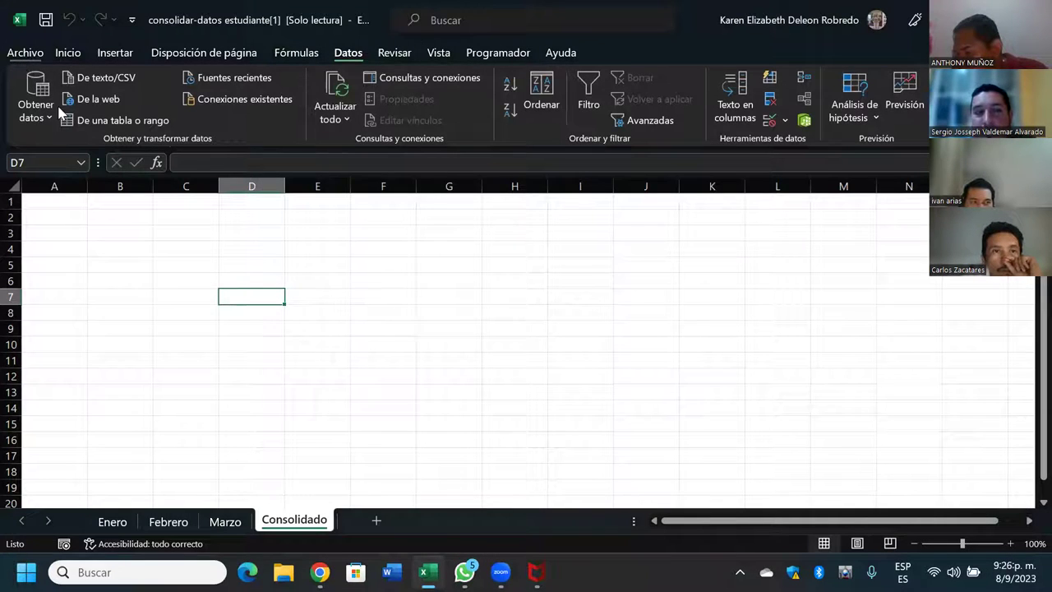
{"action": "left_click", "coordinate": [83, 274]}
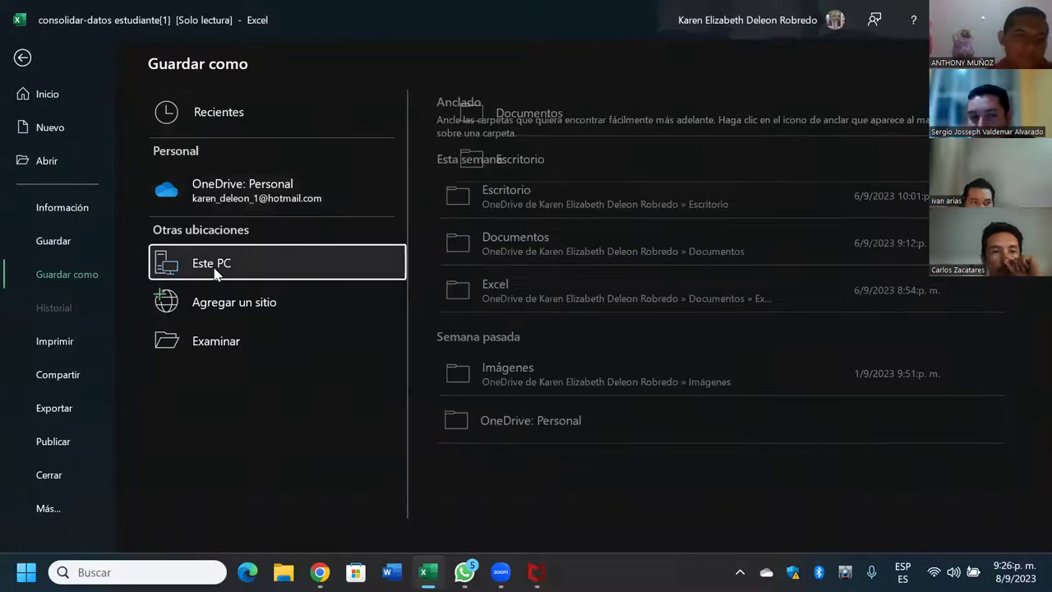
{"action": "left_click", "coordinate": [214, 267]}
{"action": "left_click", "coordinate": [465, 130]}
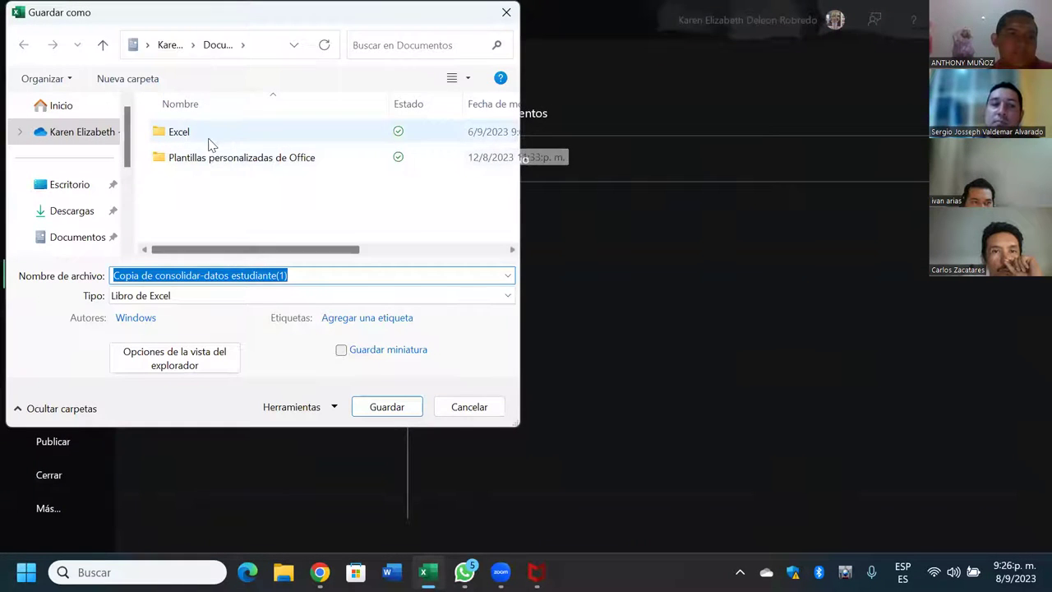
{"action": "left_click", "coordinate": [206, 131]}
{"action": "left_click", "coordinate": [411, 411]}
{"action": "left_click", "coordinate": [389, 404]}
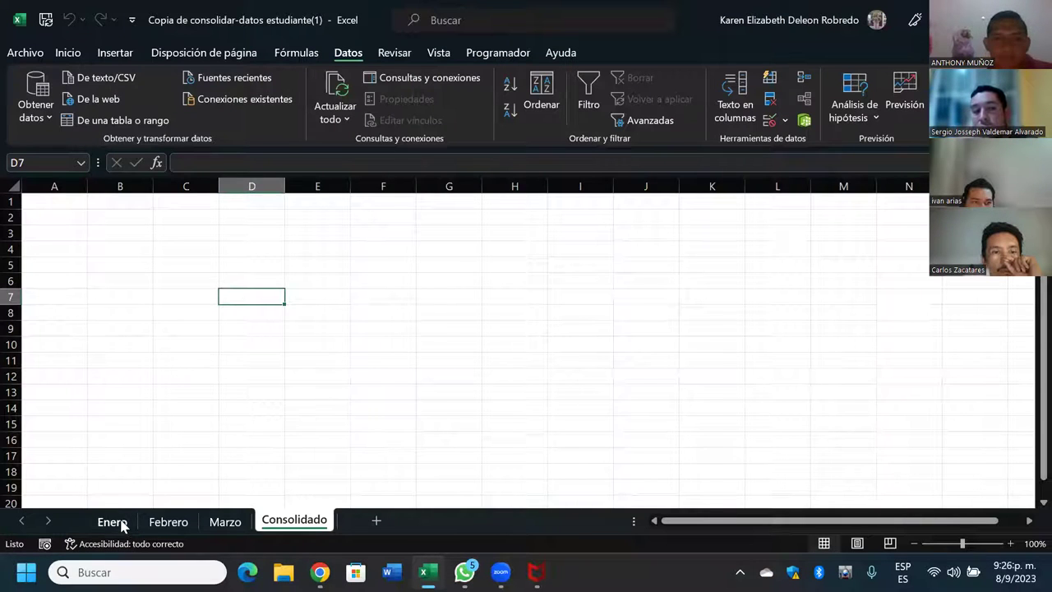
Try to add Enero!$A$1:$C$6 to the consolidation references on Consolidado, and remove the Enero reference from the list
{"action": "left_click", "coordinate": [113, 520]}
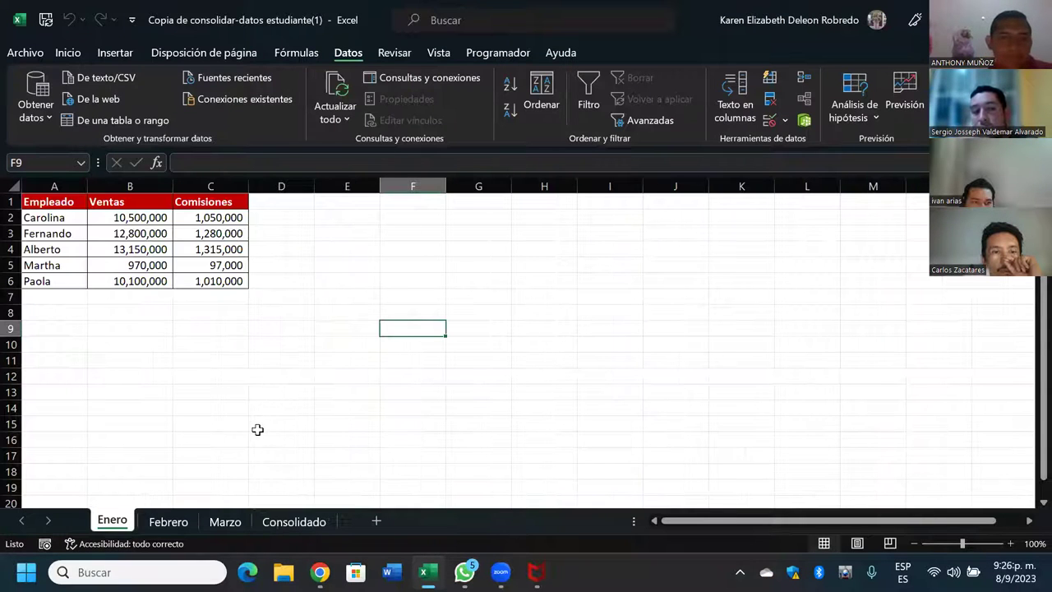
{"action": "left_click", "coordinate": [301, 522]}
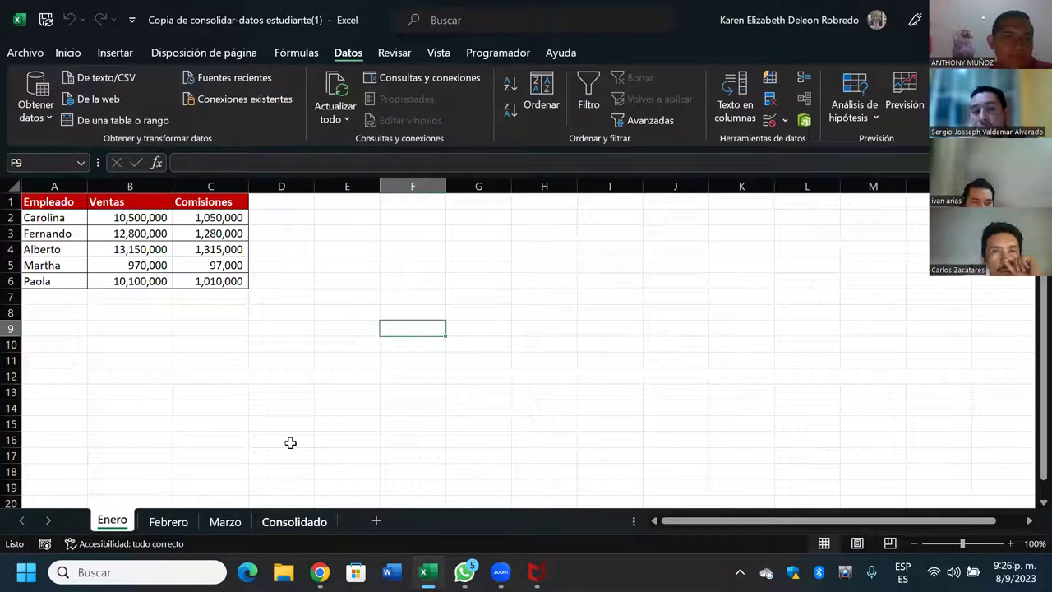
{"action": "left_click", "coordinate": [45, 211]}
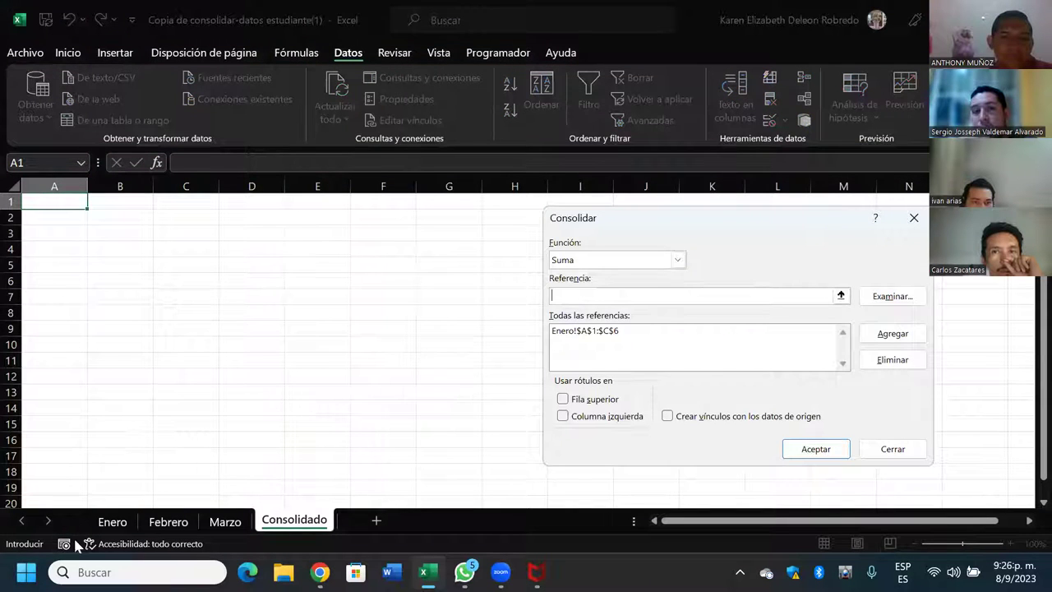
{"action": "left_click", "coordinate": [113, 523]}
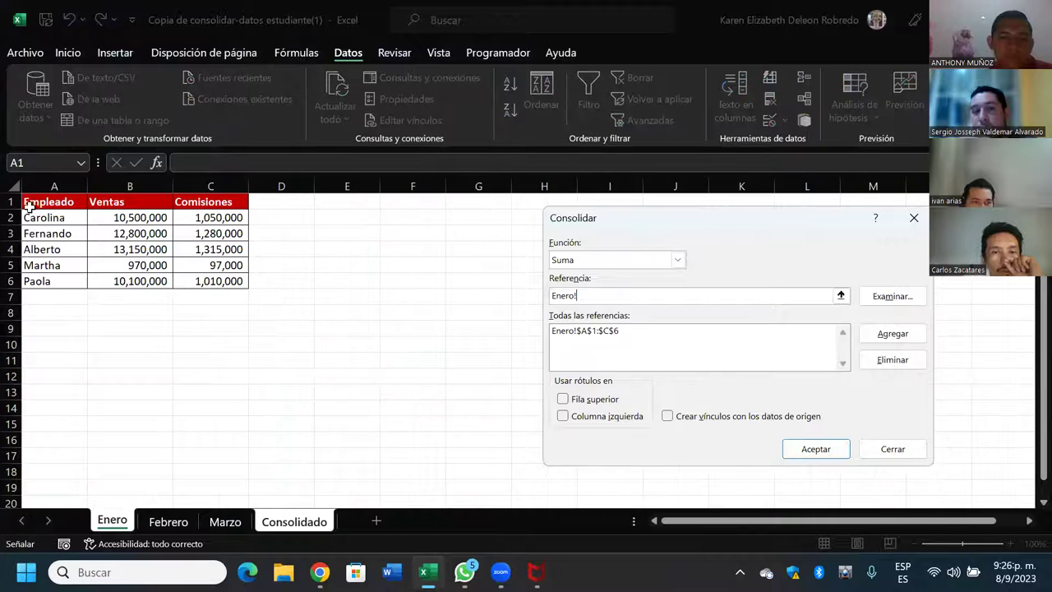
{"action": "left_click_drag", "start_coordinate": [49, 201], "coordinate": [224, 283]}
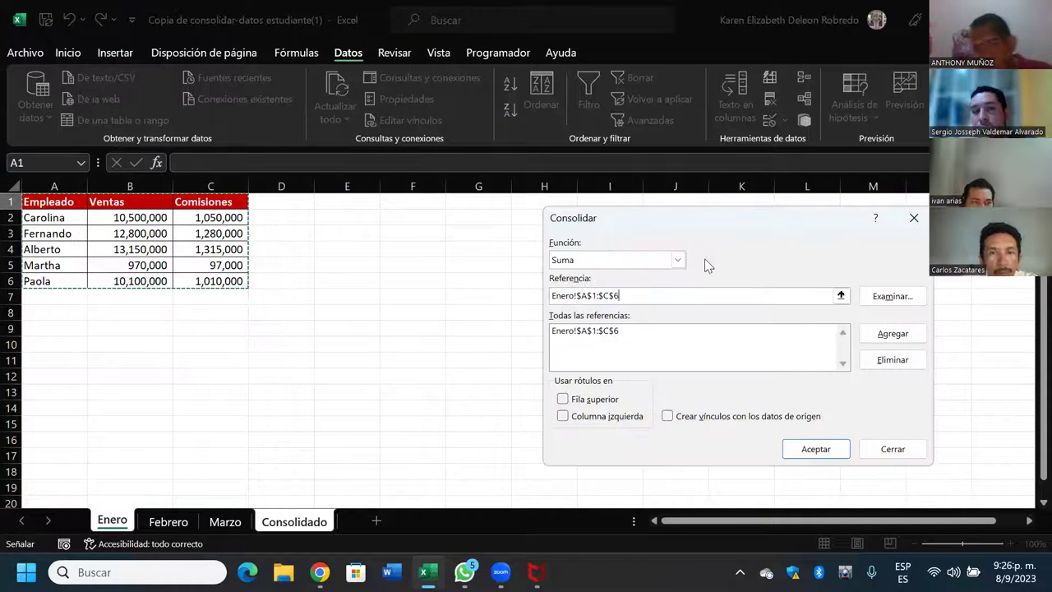
{"action": "left_click", "coordinate": [883, 335]}
{"action": "left_click", "coordinate": [549, 338]}
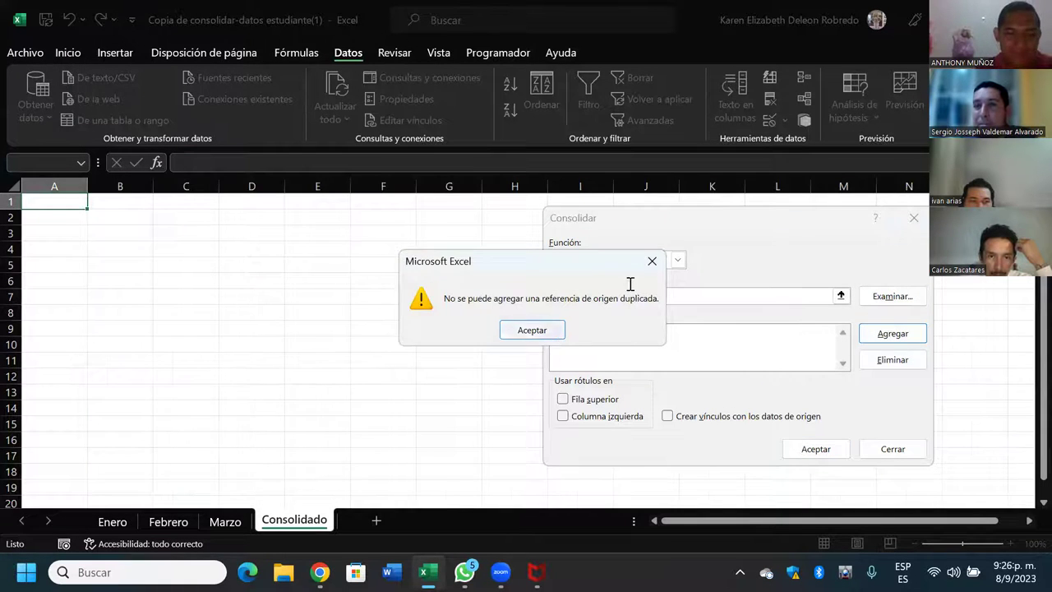
{"action": "left_click", "coordinate": [880, 359]}
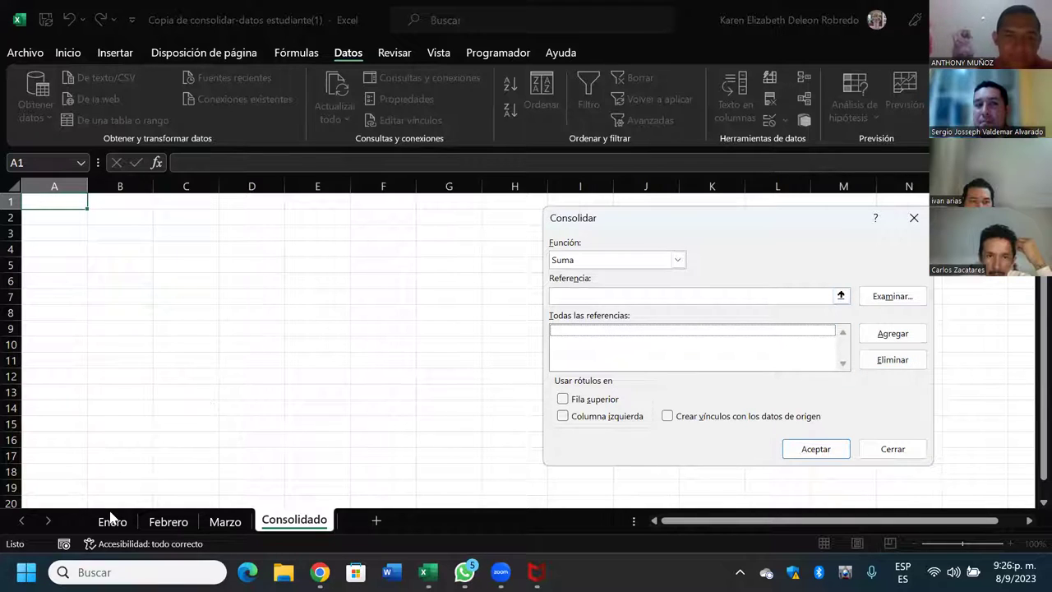
{"action": "left_click", "coordinate": [901, 217]}
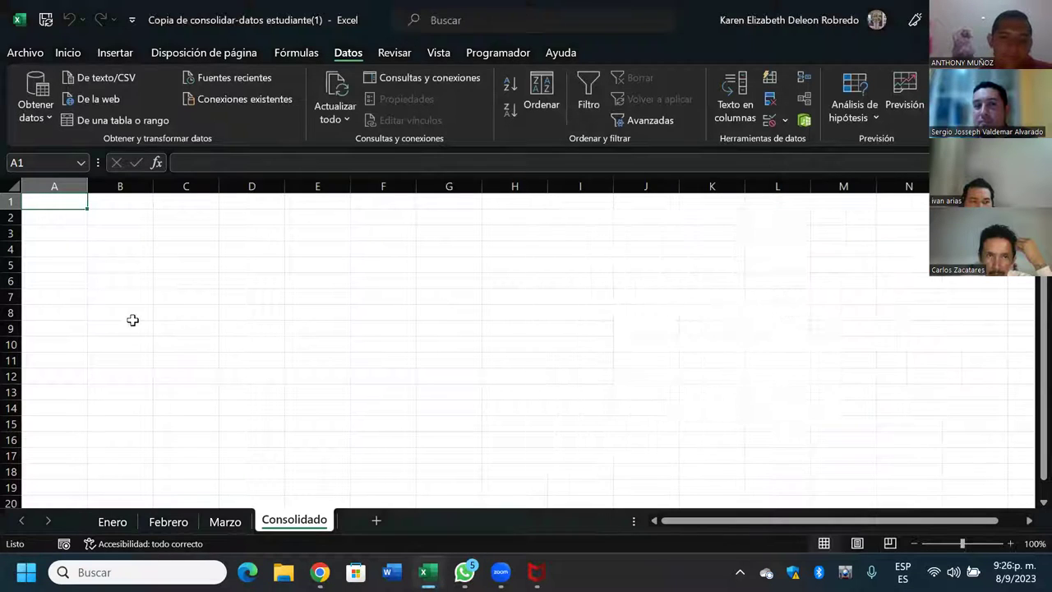
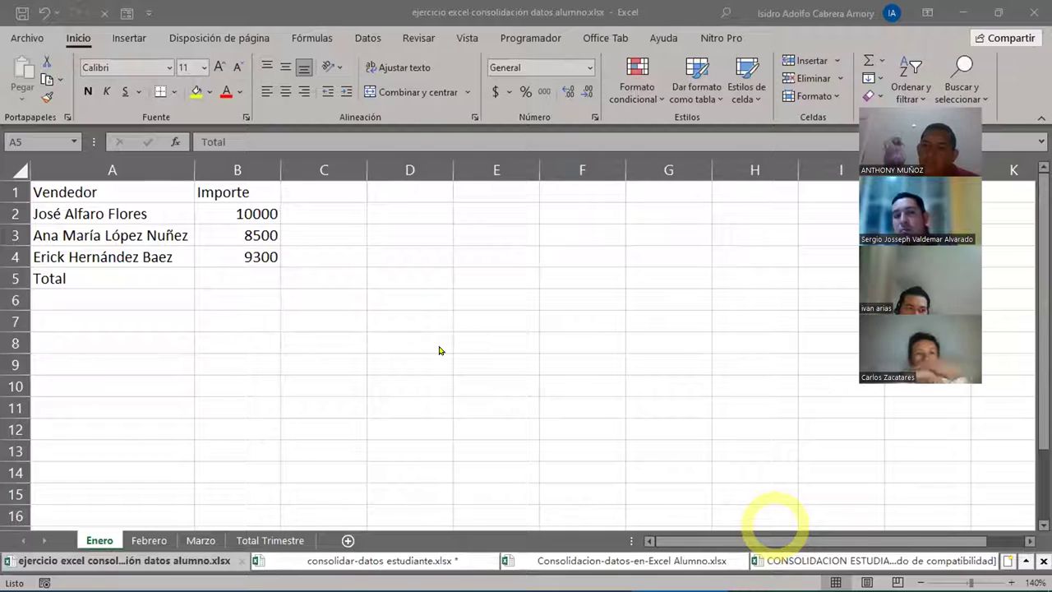
{"action": "left_click", "coordinate": [439, 350]}
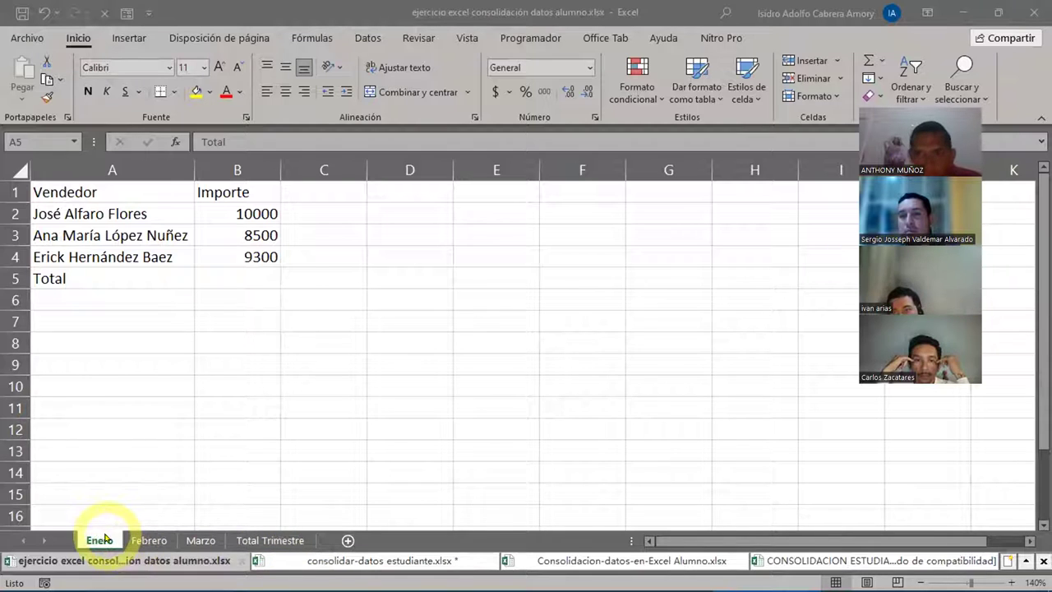
{"action": "left_click", "coordinate": [427, 7]}
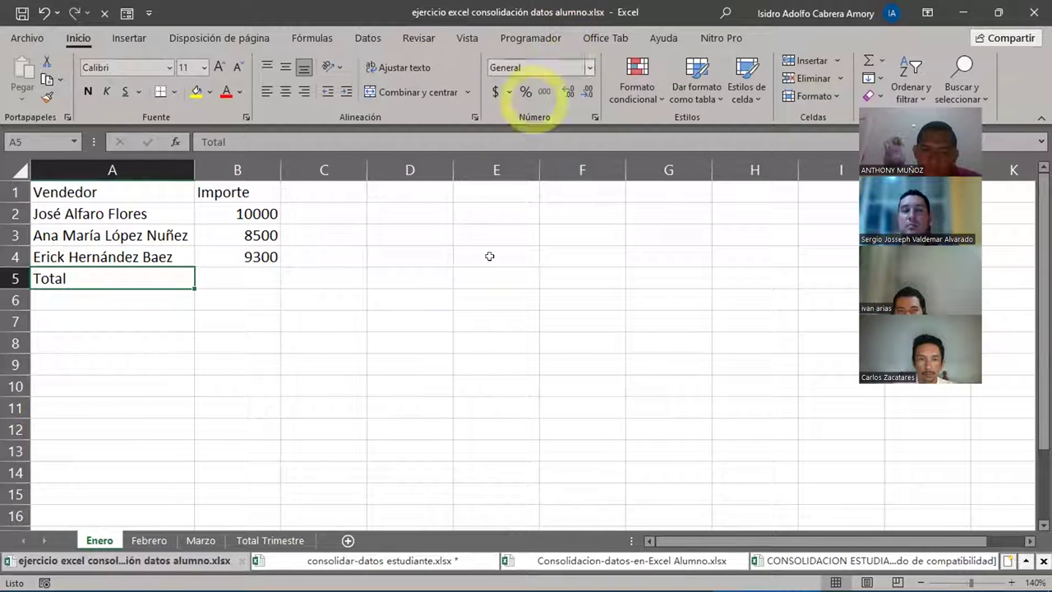
Compare Hoja1 in consolidar-datos estudiante.xlsx with the Enero, Febrero and Marzo sheets in ejercicio excel consolidación datos alumno.xlsx
{"action": "left_click", "coordinate": [362, 562]}
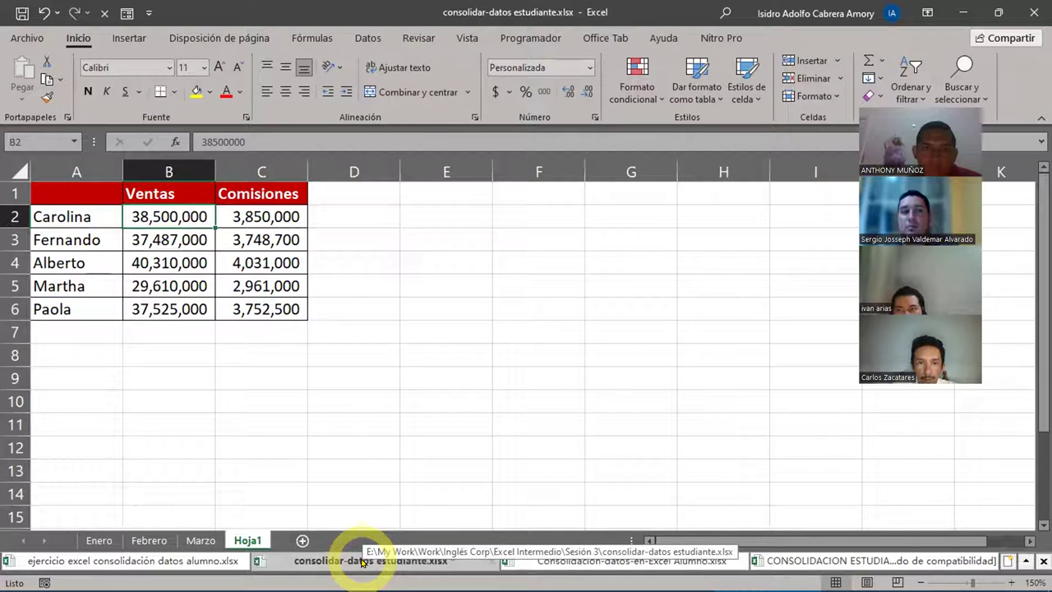
{"action": "left_click", "coordinate": [188, 562]}
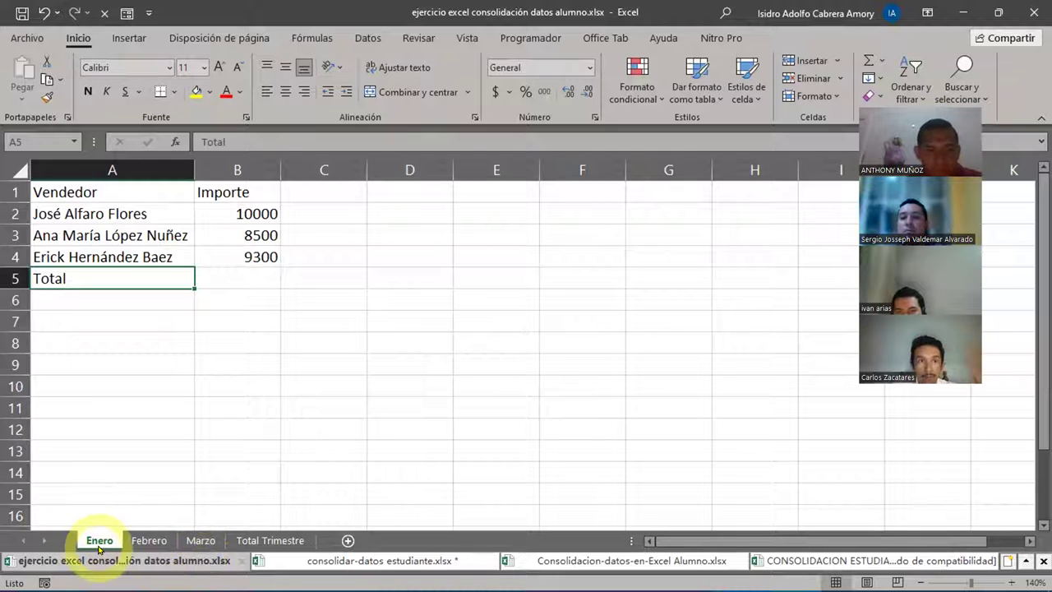
{"action": "left_click", "coordinate": [164, 540]}
{"action": "left_click", "coordinate": [190, 539]}
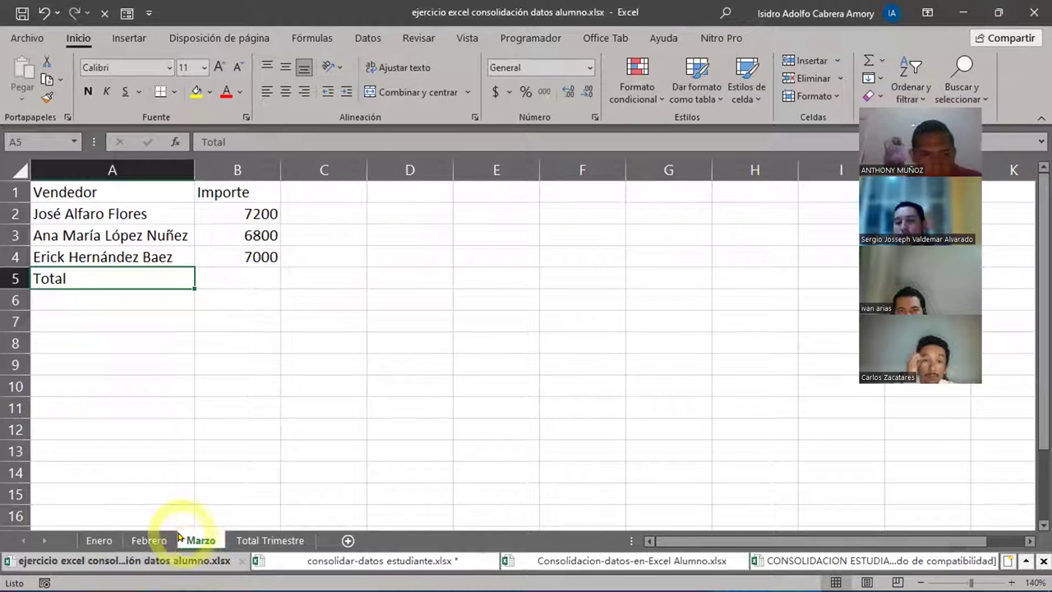
{"action": "left_click", "coordinate": [100, 544]}
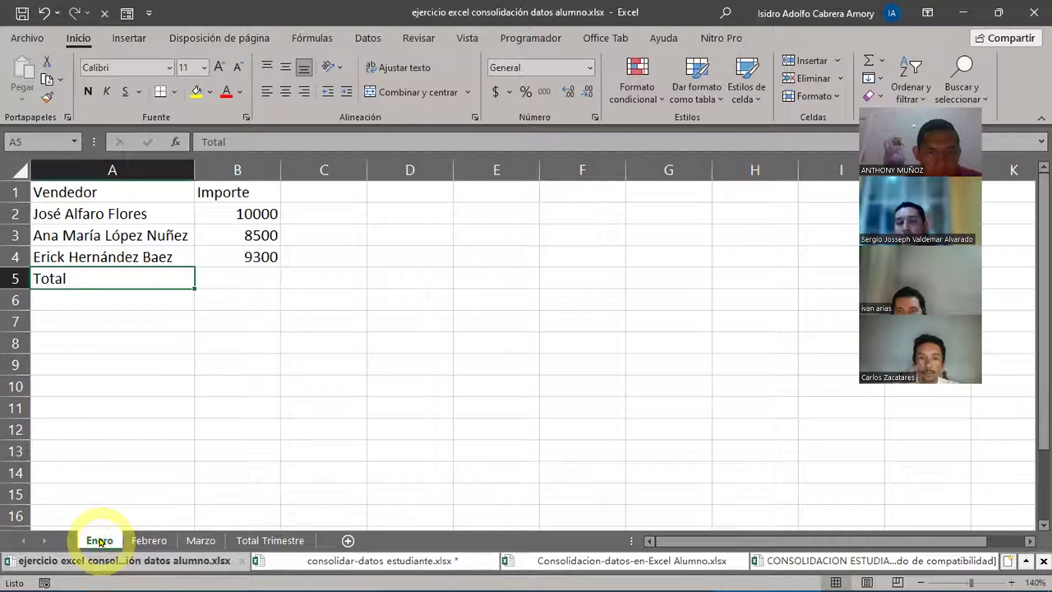
Examine the seller table A1:B4 and the total cell B5 on the Enero, Febrero and Marzo sheets
{"action": "left_click_drag", "start_coordinate": [129, 188], "coordinate": [229, 251]}
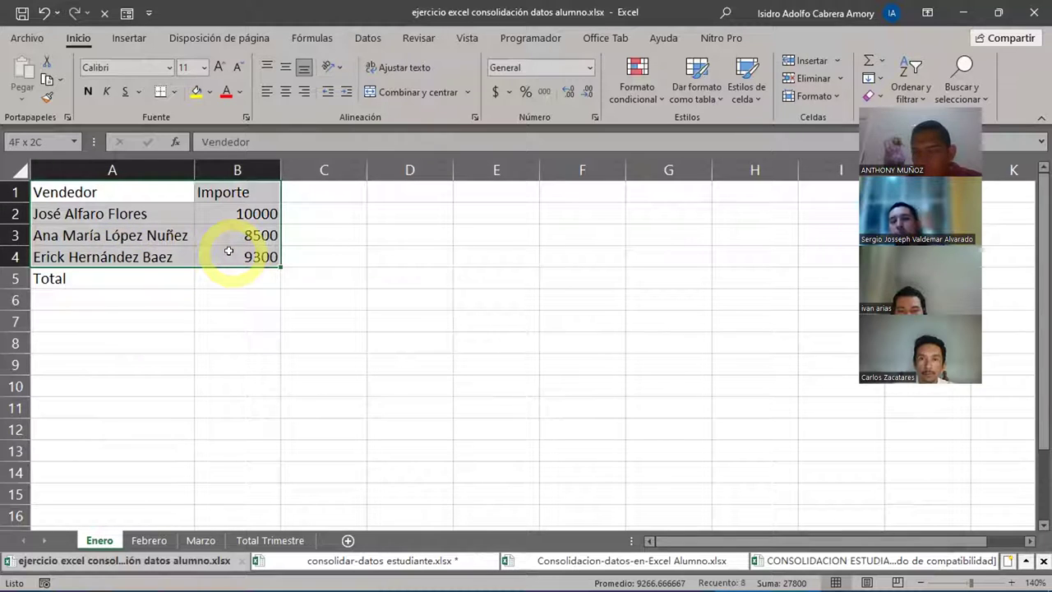
{"action": "left_click_drag", "start_coordinate": [228, 251], "coordinate": [228, 251]}
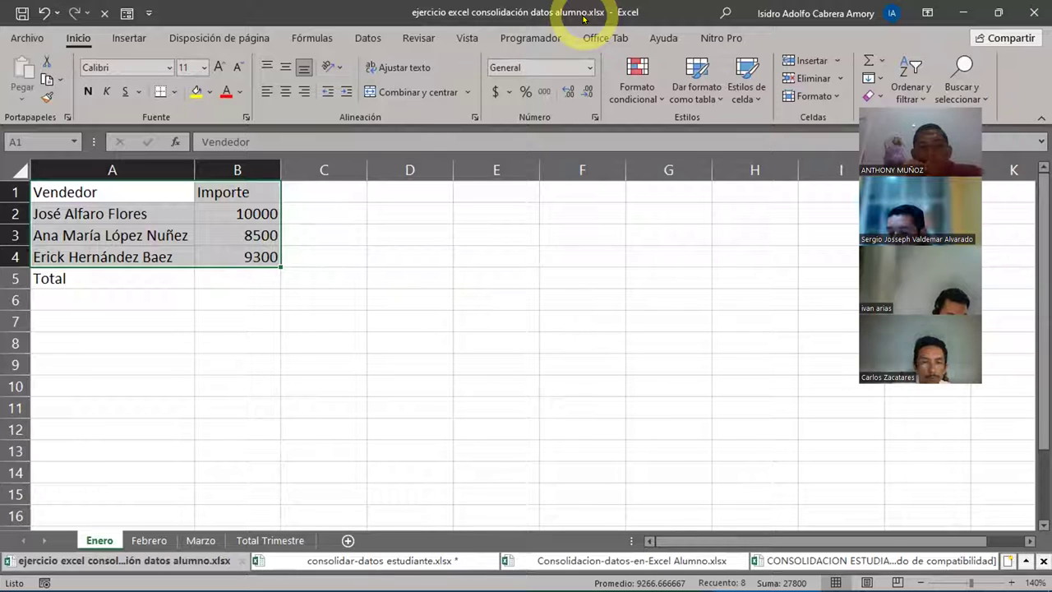
{"action": "left_click", "coordinate": [187, 276]}
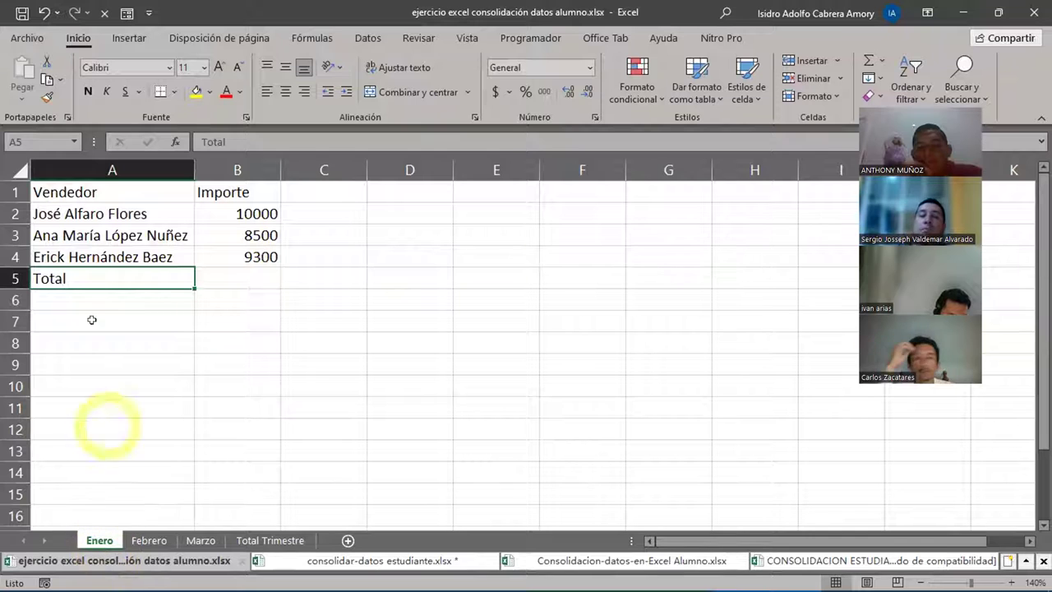
{"action": "left_click_drag", "start_coordinate": [86, 191], "coordinate": [202, 255]}
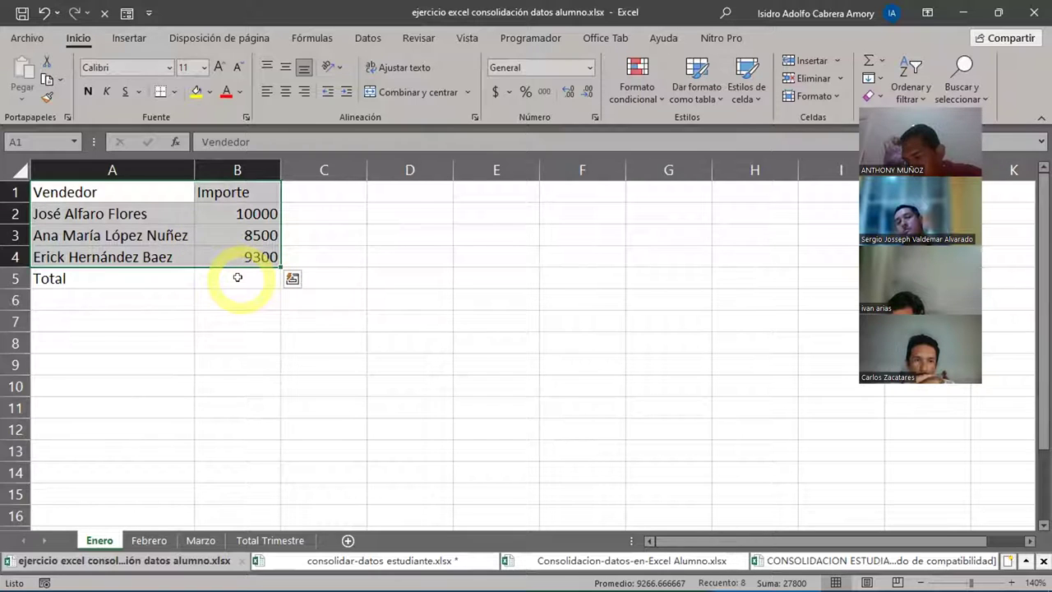
{"action": "left_click", "coordinate": [238, 277]}
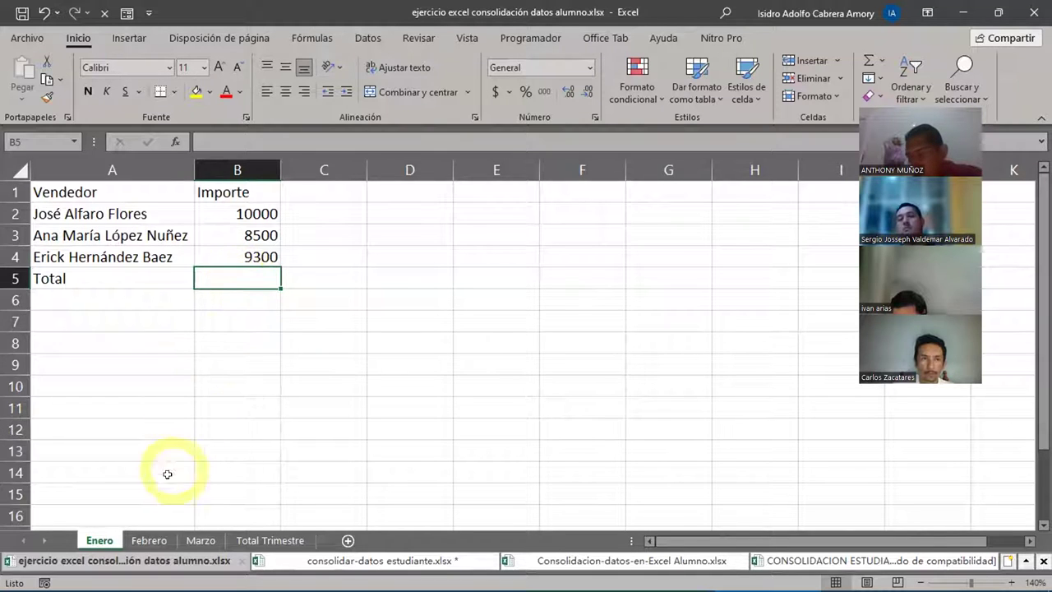
{"action": "left_click", "coordinate": [145, 541]}
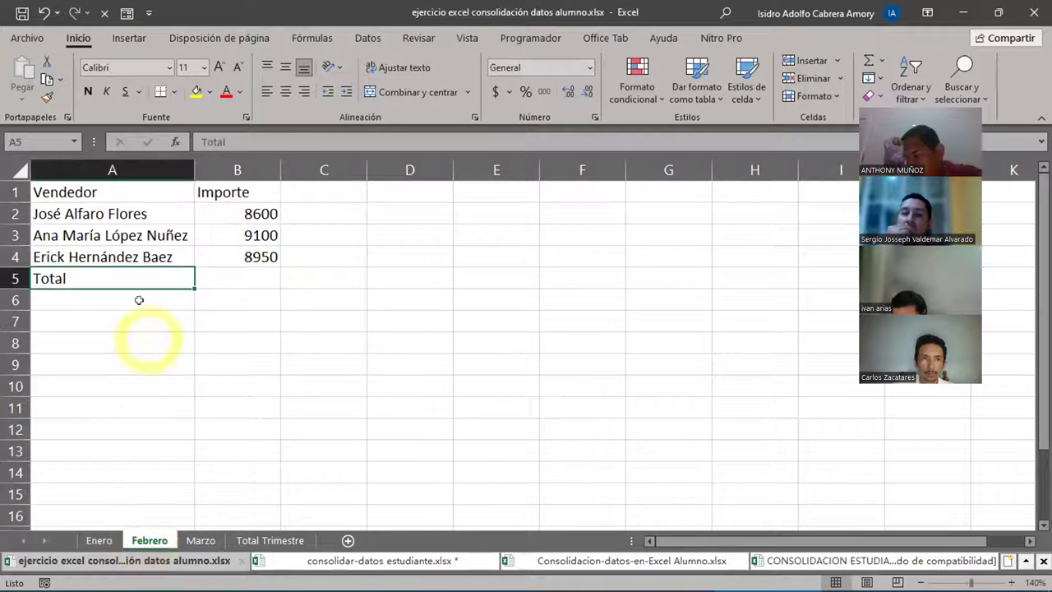
{"action": "left_click_drag", "start_coordinate": [85, 192], "coordinate": [240, 261]}
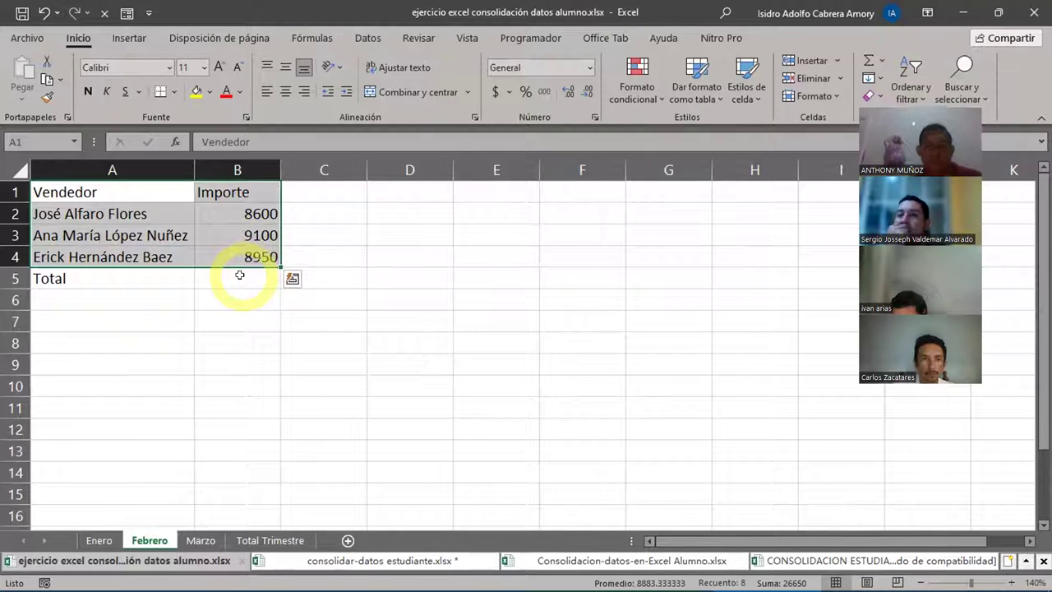
{"action": "left_click", "coordinate": [239, 275]}
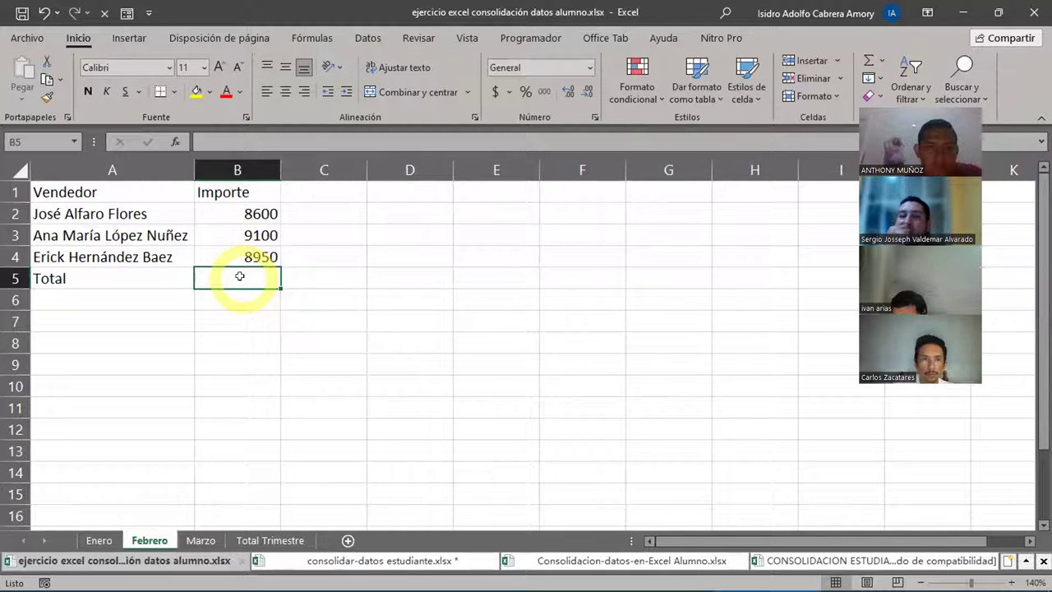
{"action": "left_click", "coordinate": [201, 546]}
{"action": "left_click_drag", "start_coordinate": [37, 189], "coordinate": [245, 254]}
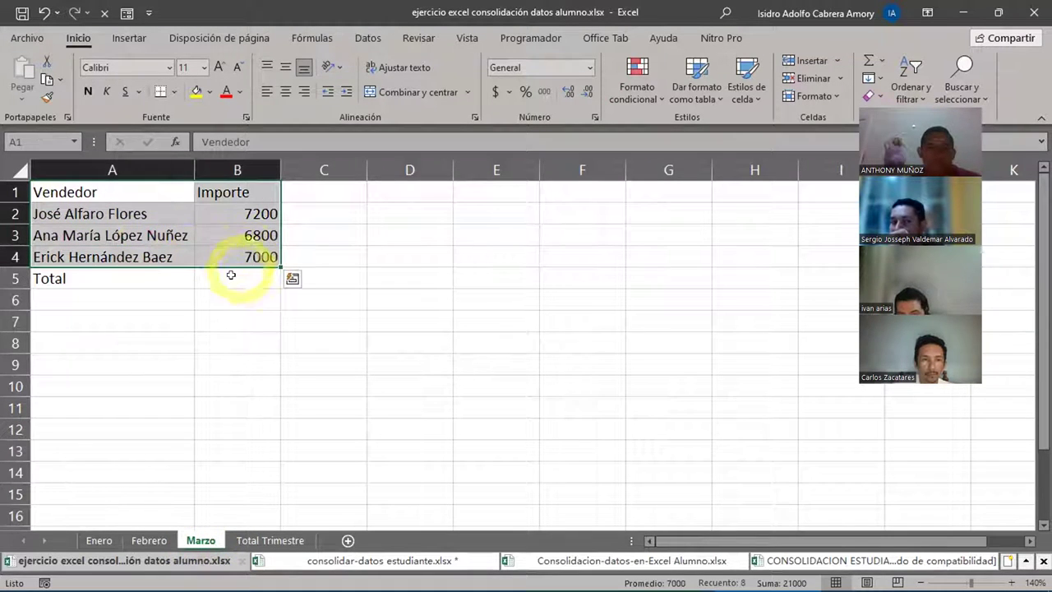
{"action": "left_click", "coordinate": [241, 280]}
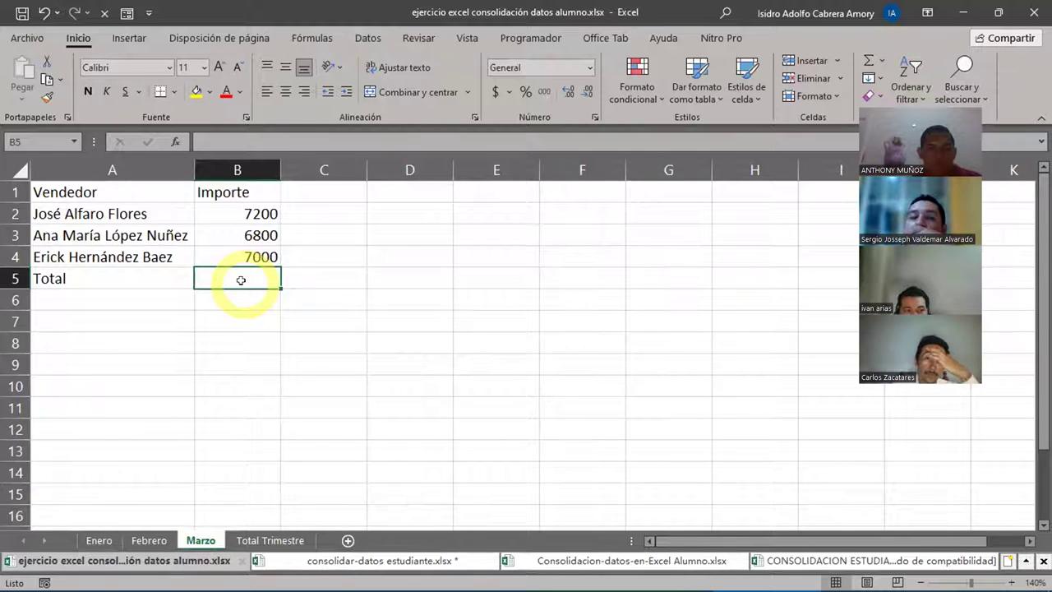
Examine the labels in A1:A5, the Importe Trimestre range B1:B5 and the sample result image on Total Trimestre
{"action": "left_click", "coordinate": [246, 540]}
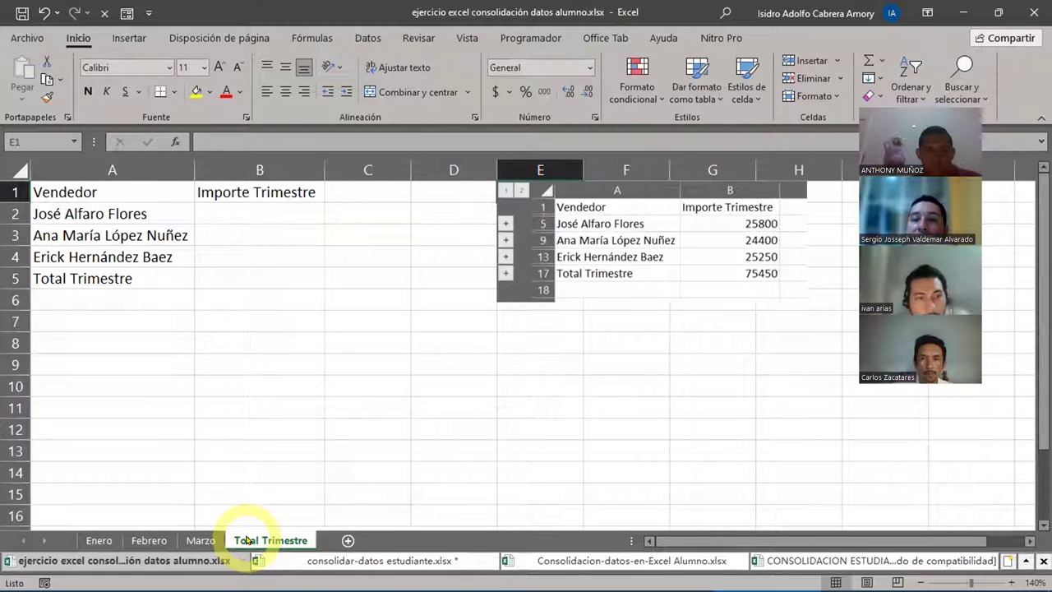
{"action": "left_click_drag", "start_coordinate": [102, 192], "coordinate": [94, 277]}
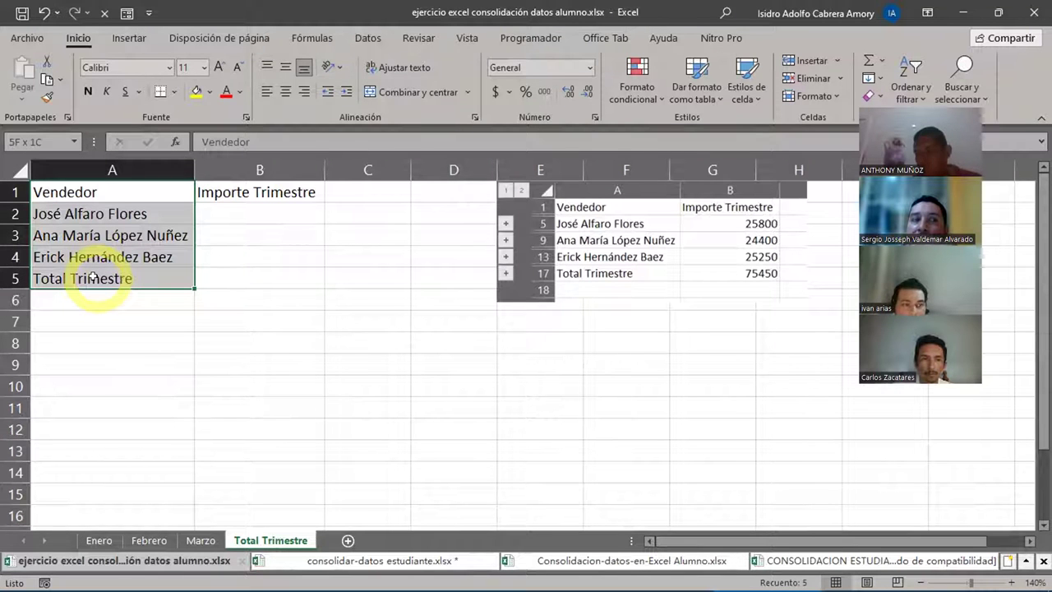
{"action": "left_click", "coordinate": [74, 277]}
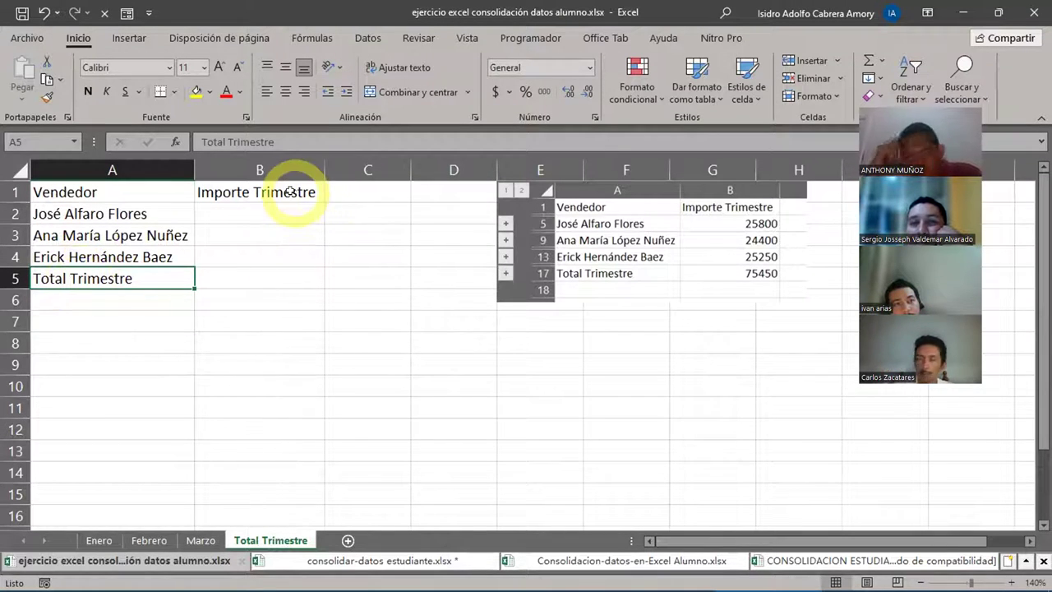
{"action": "left_click_drag", "start_coordinate": [291, 192], "coordinate": [278, 266]}
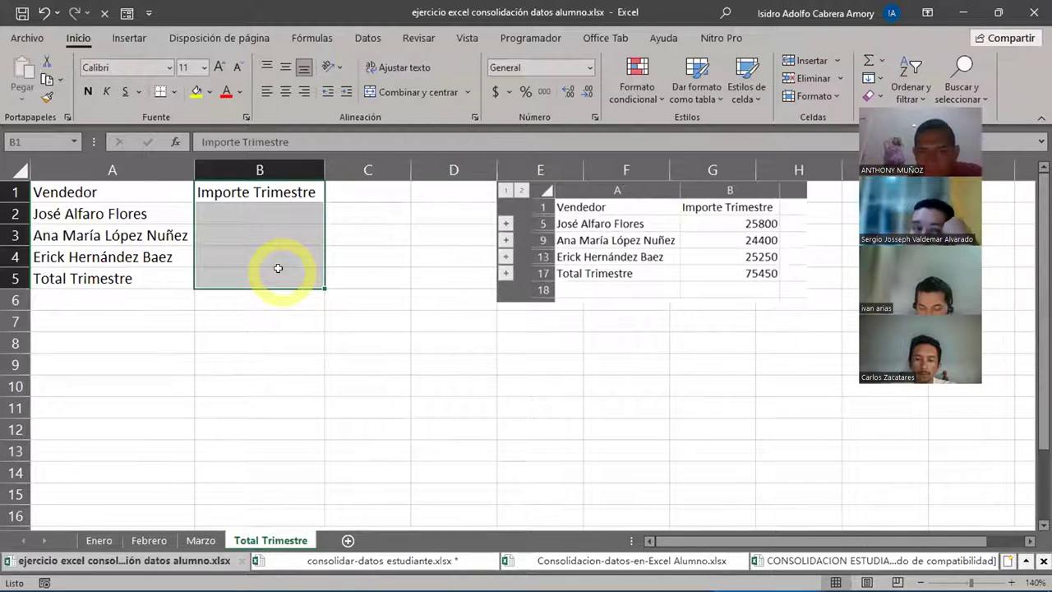
{"action": "left_click", "coordinate": [634, 227]}
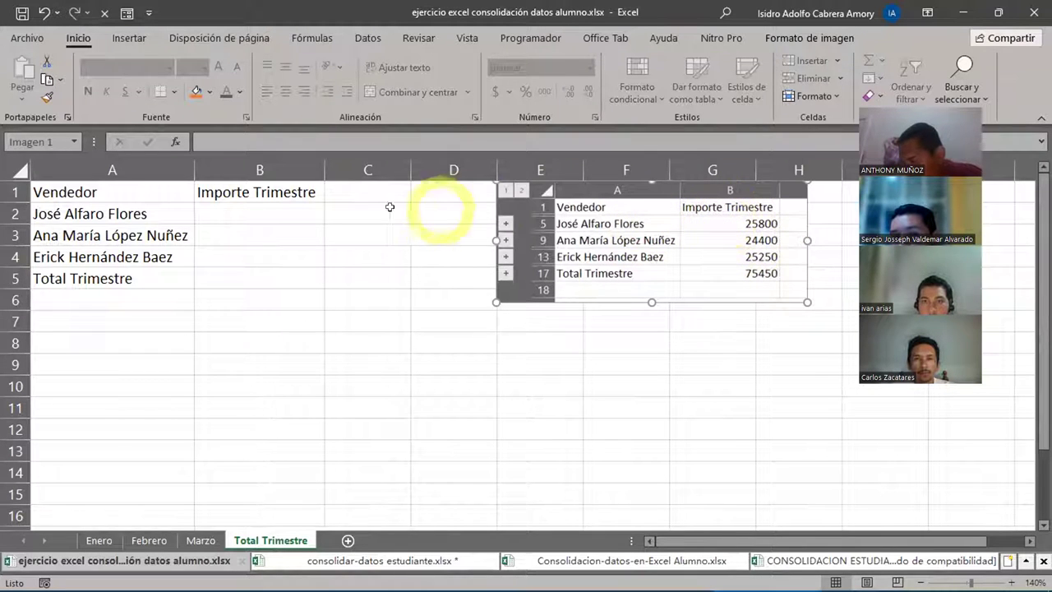
{"action": "left_click_drag", "start_coordinate": [238, 200], "coordinate": [239, 277]}
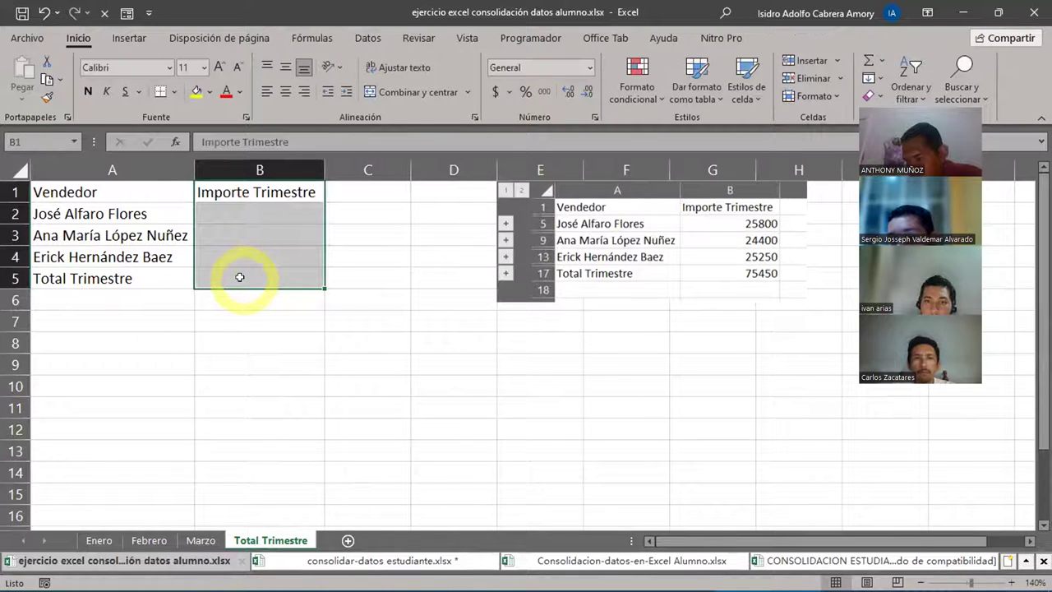
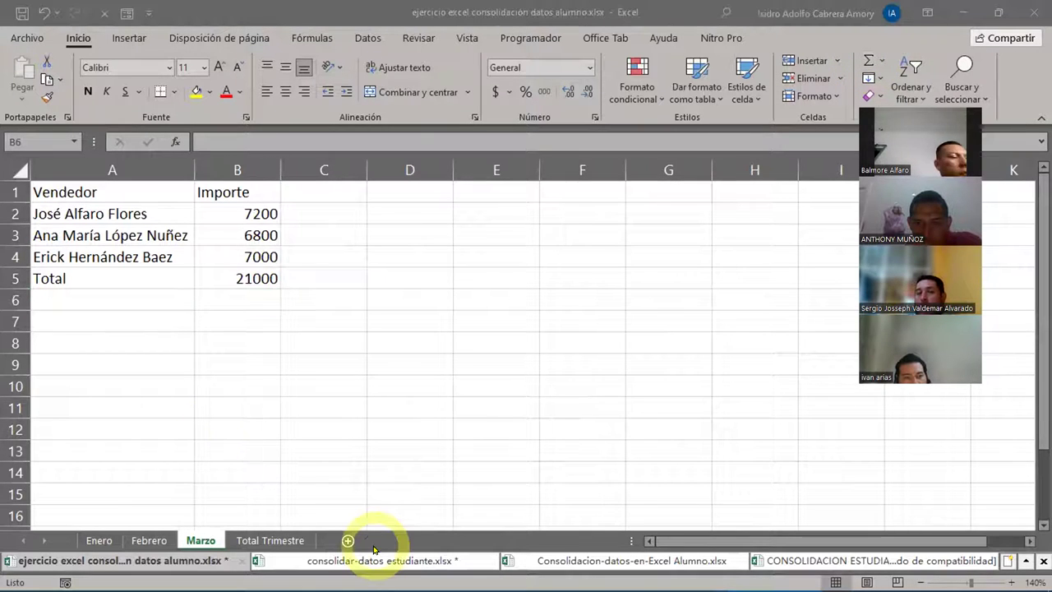
Compare the Total Trimestre layout with the completed tables and totals on the Enero, Febrero and Marzo sheets
{"action": "left_click", "coordinate": [283, 540]}
{"action": "left_click", "coordinate": [284, 541]}
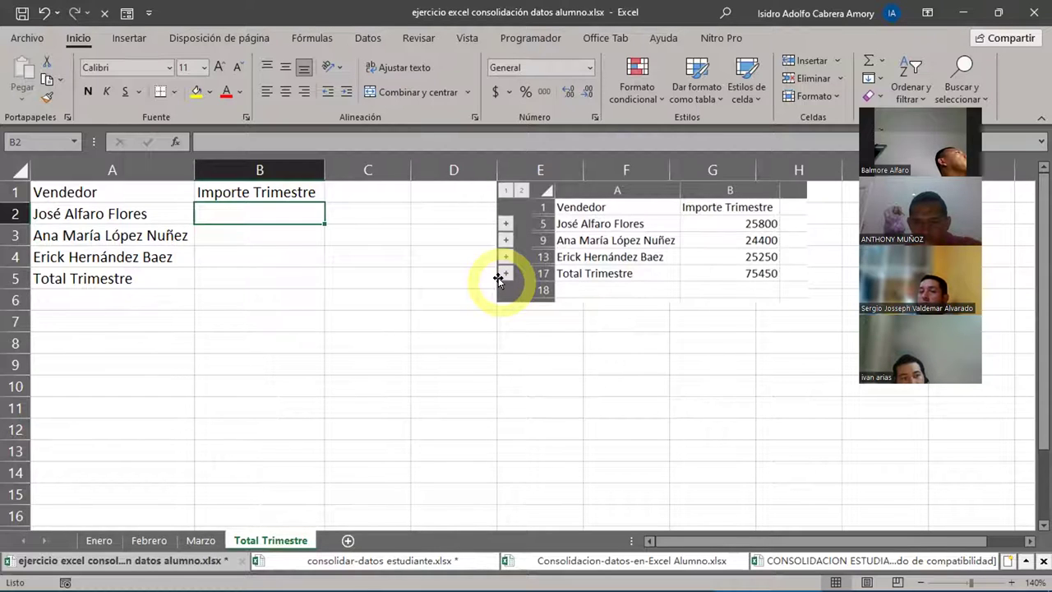
{"action": "left_click", "coordinate": [102, 541]}
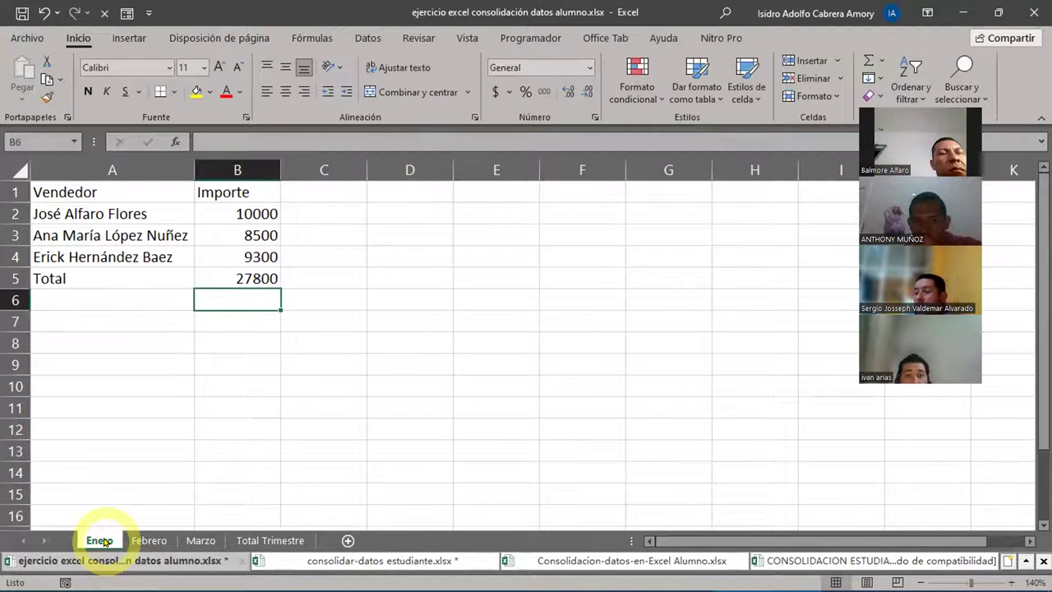
{"action": "left_click", "coordinate": [145, 541]}
{"action": "left_click", "coordinate": [189, 536]}
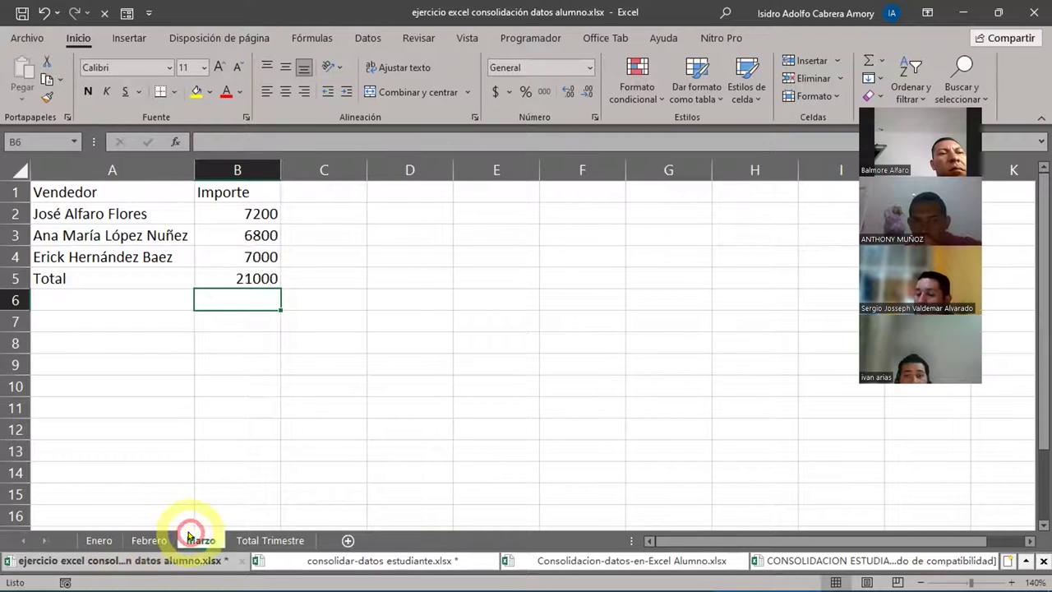
{"action": "left_click", "coordinate": [239, 539]}
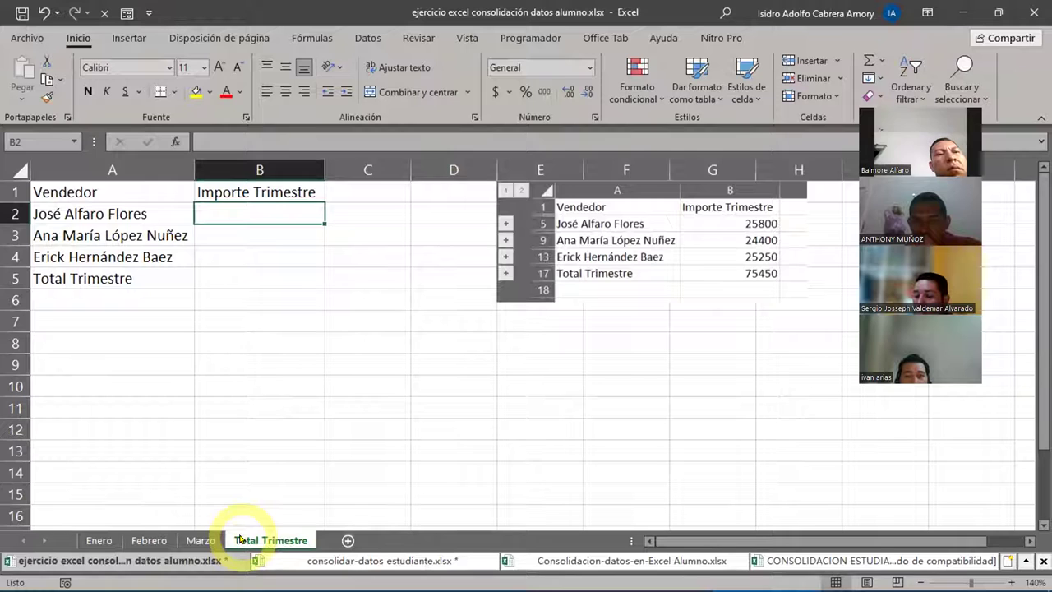
{"action": "left_click", "coordinate": [82, 236]}
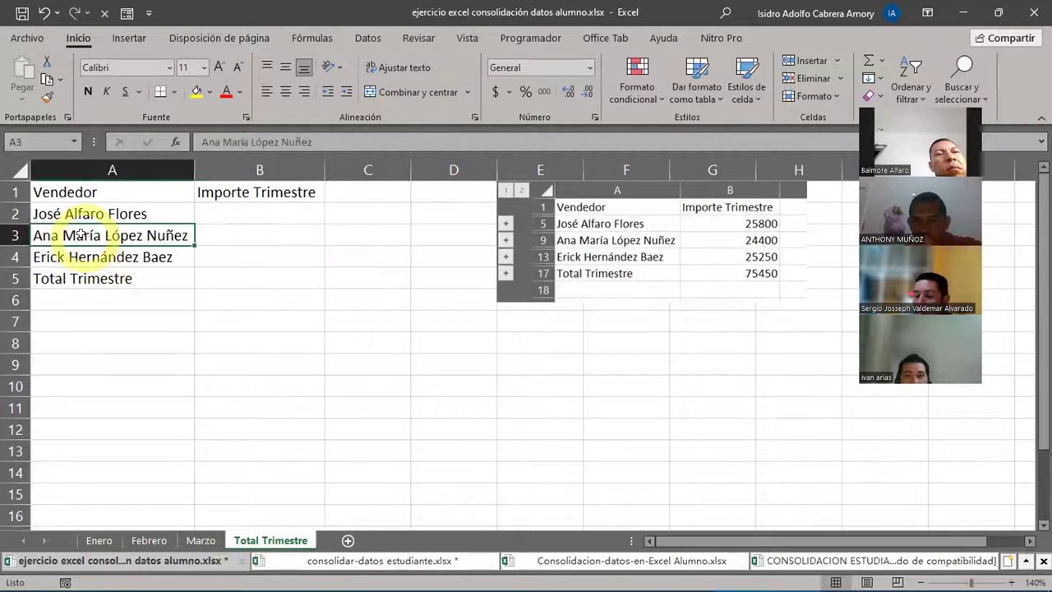
{"action": "left_click", "coordinate": [101, 541]}
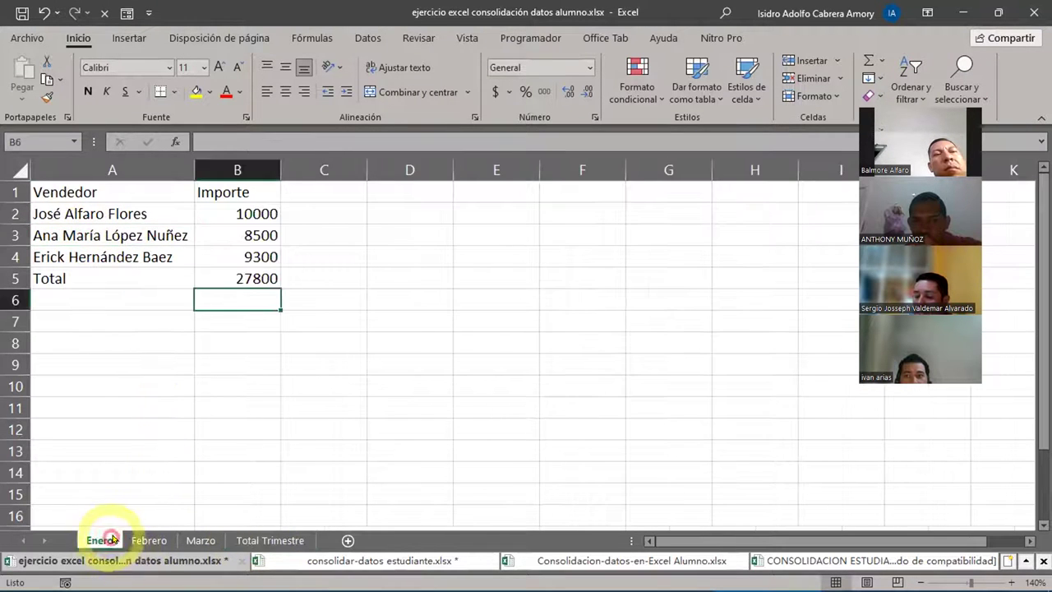
{"action": "left_click", "coordinate": [156, 540]}
{"action": "left_click", "coordinate": [200, 540]}
{"action": "left_click", "coordinate": [248, 540]}
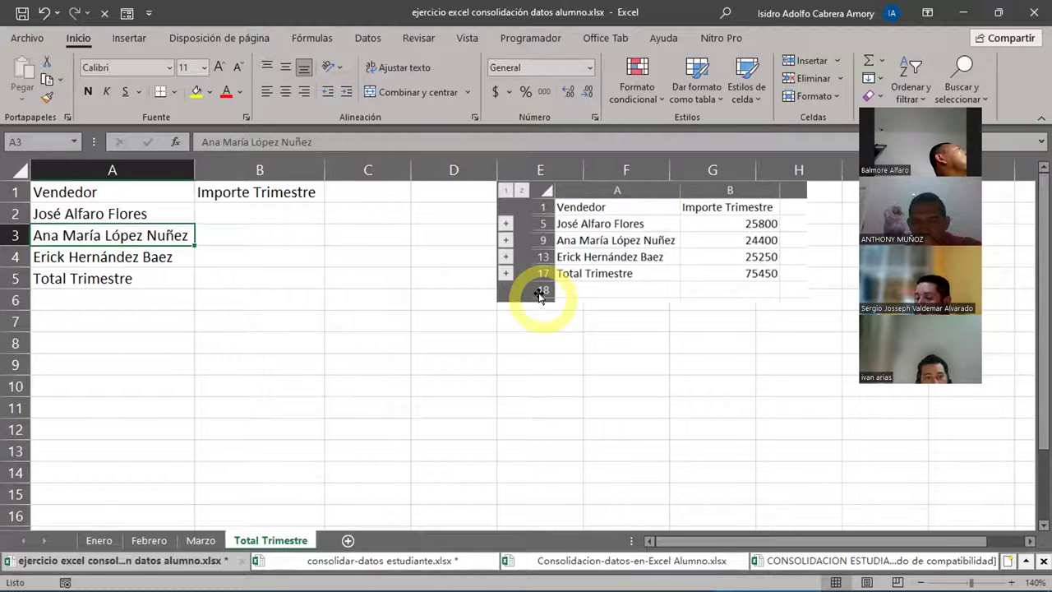
Compare the headings and row labels of Hoja1 in consolidar-datos estudiante.xlsx with those on Total Trimestre and Enero in the alumno workbook
{"action": "left_click", "coordinate": [378, 563]}
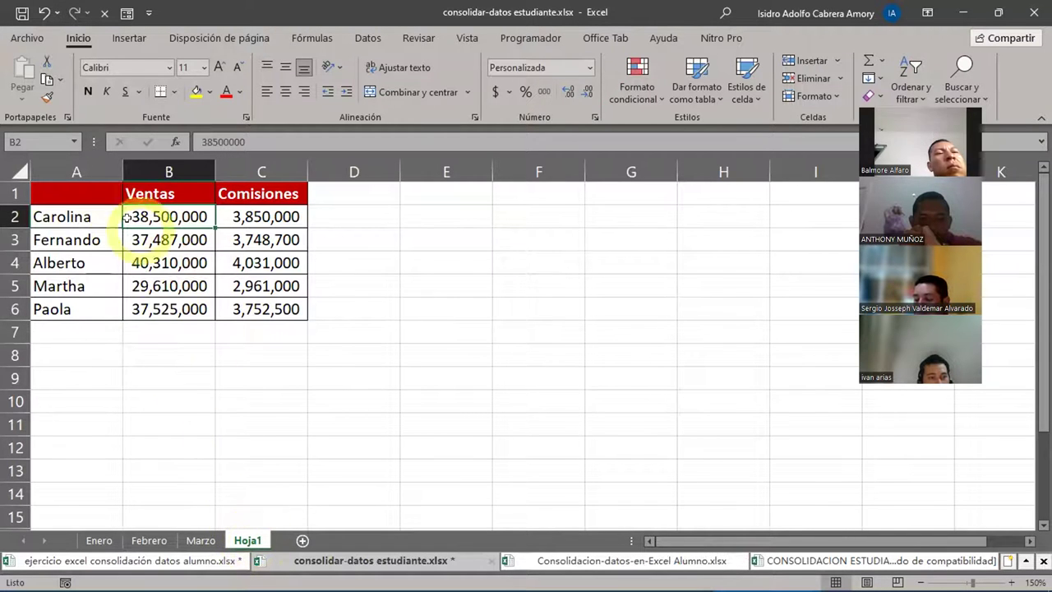
{"action": "left_click", "coordinate": [71, 198]}
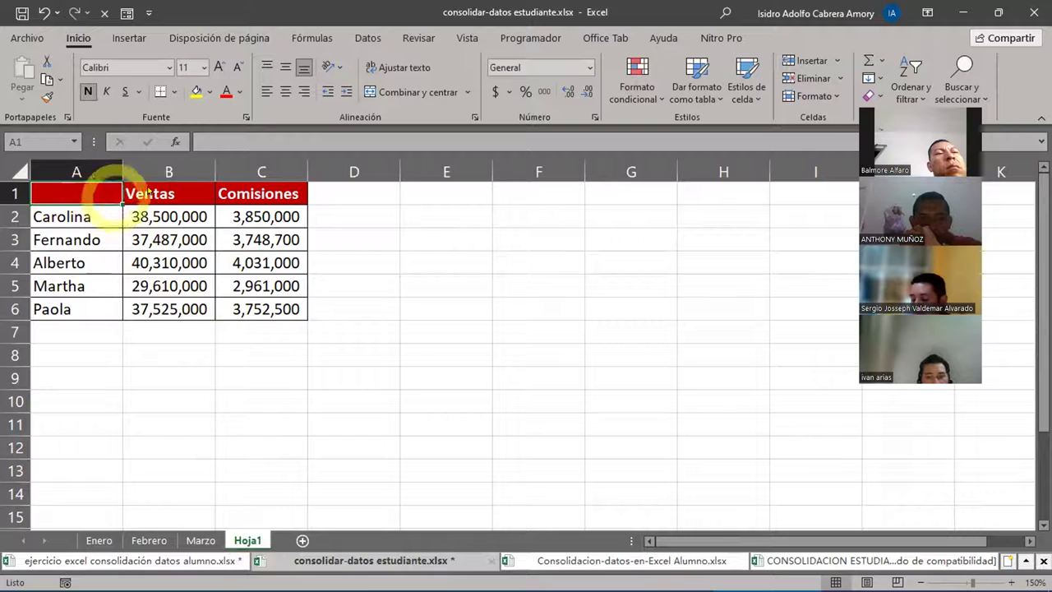
{"action": "left_click", "coordinate": [170, 171]}
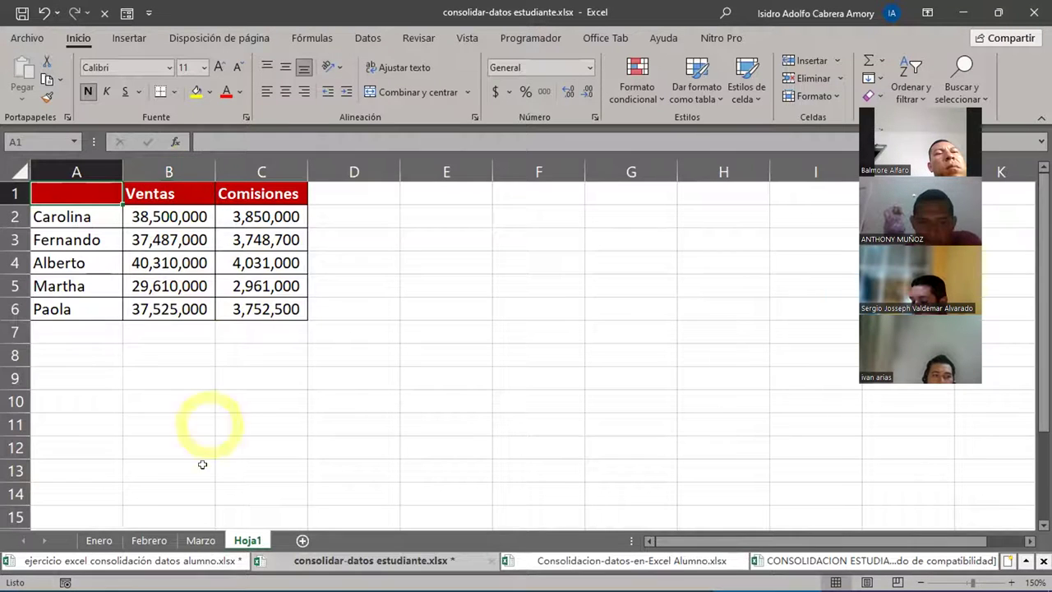
{"action": "left_click", "coordinate": [137, 563]}
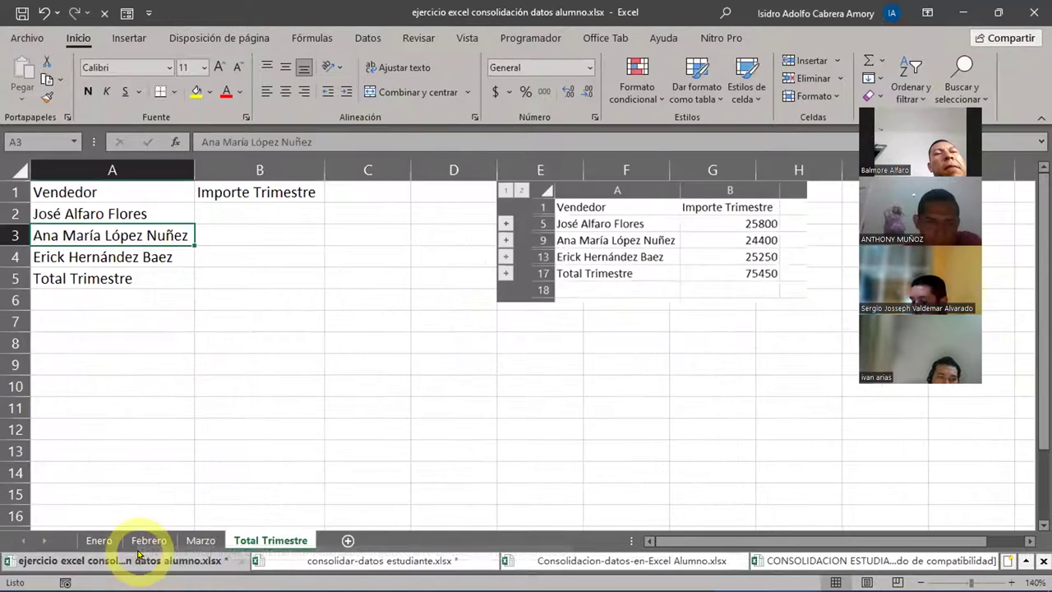
{"action": "left_click_drag", "start_coordinate": [132, 192], "coordinate": [123, 268]}
{"action": "key", "text": "ctrl+c"}
{"action": "left_click_drag", "start_coordinate": [49, 190], "coordinate": [258, 197]}
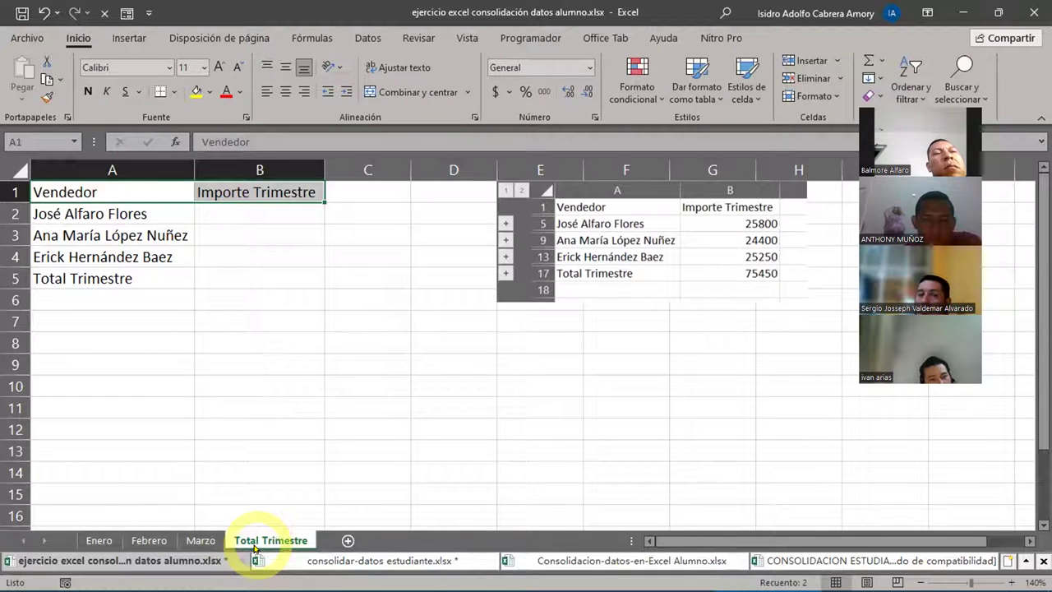
{"action": "left_click", "coordinate": [99, 540]}
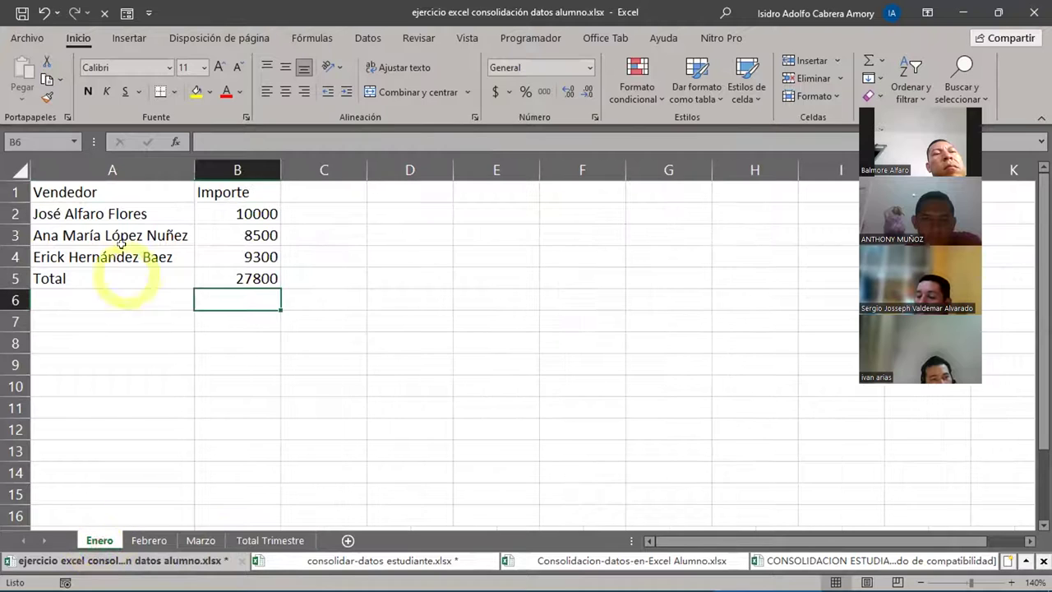
{"action": "left_click_drag", "start_coordinate": [116, 192], "coordinate": [121, 280]}
{"action": "left_click_drag", "start_coordinate": [82, 190], "coordinate": [254, 191]}
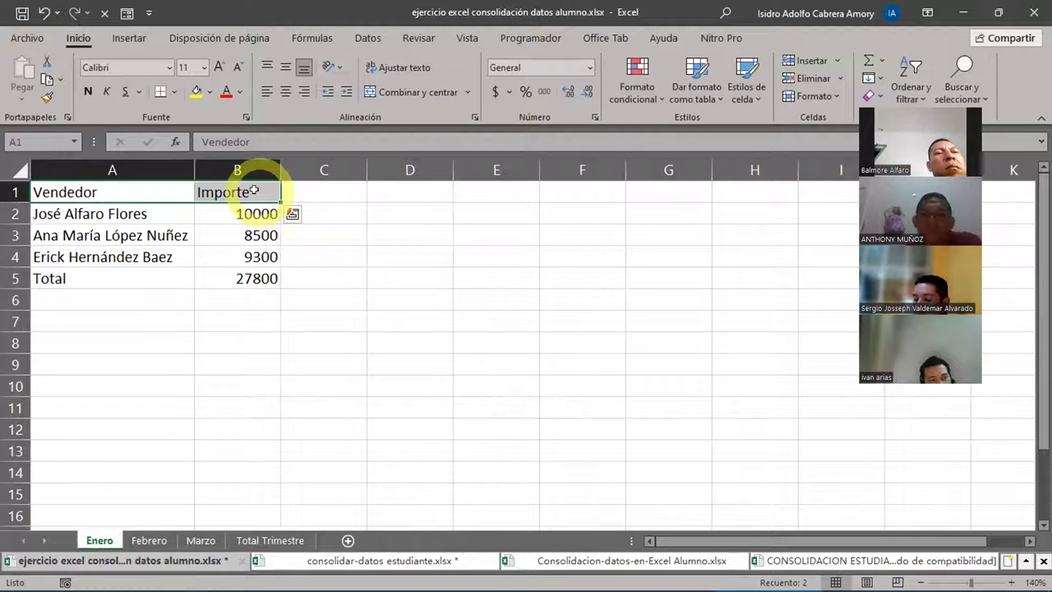
Examine the headings in A1:B1 and the row labels in A1:A5 on the Total Trimestre sheet
{"action": "left_click", "coordinate": [260, 540]}
{"action": "left_click_drag", "start_coordinate": [106, 193], "coordinate": [277, 197]}
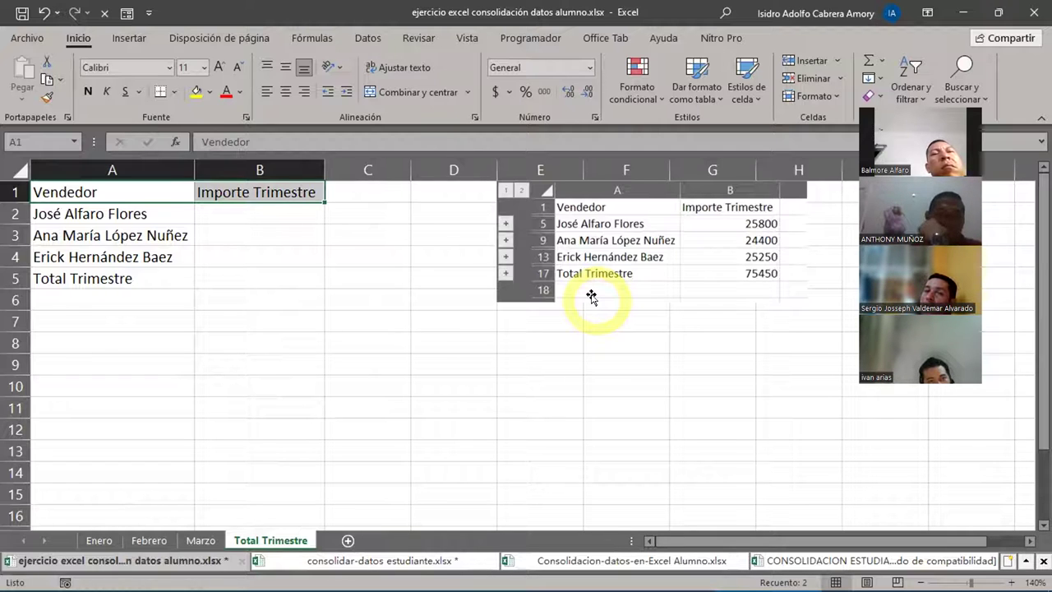
{"action": "type", "text": "Vendedor\tImporte Trimestre"}
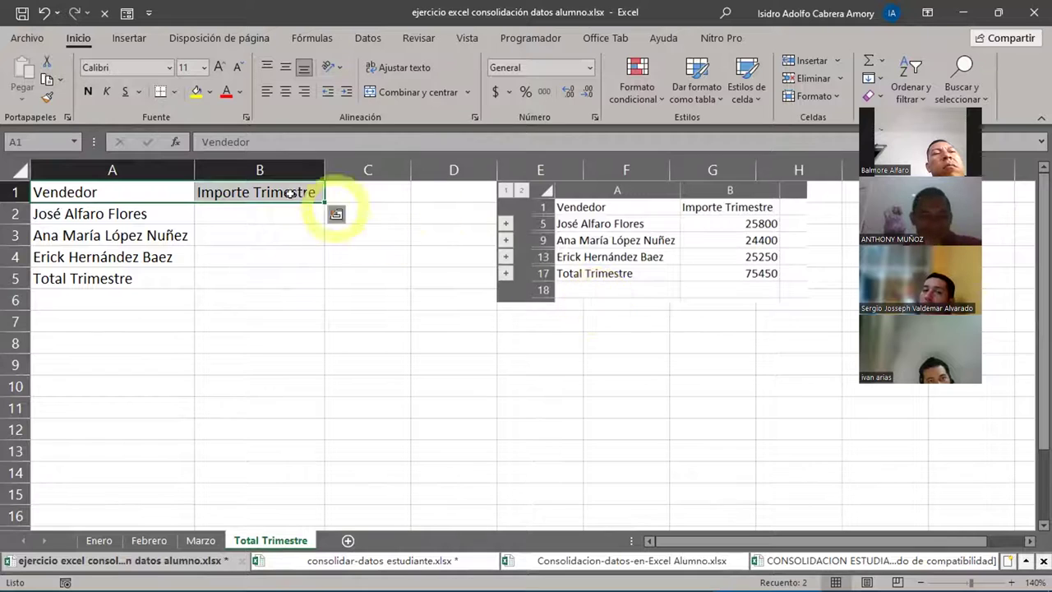
{"action": "left_click", "coordinate": [245, 210]}
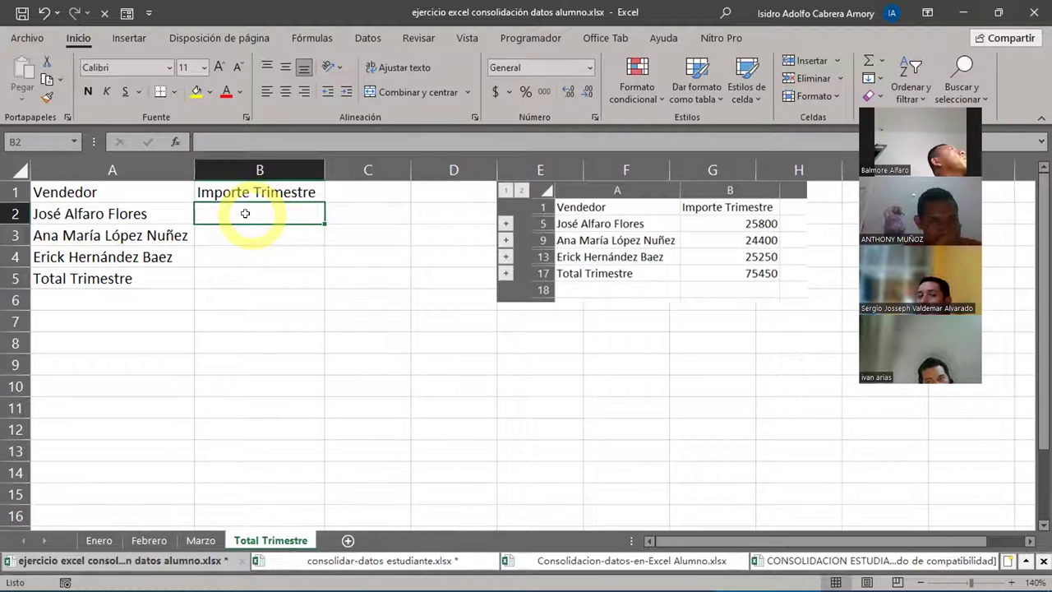
{"action": "left_click", "coordinate": [109, 189]}
{"action": "left_click_drag", "start_coordinate": [109, 189], "coordinate": [121, 278]}
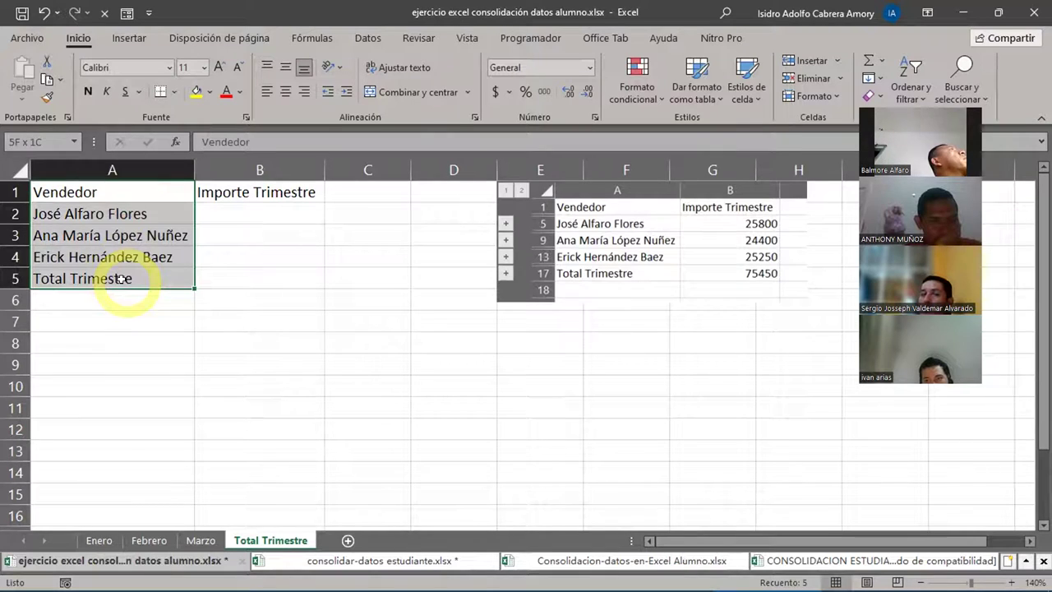
{"action": "key", "text": "ctrl+v"}
{"action": "left_click_drag", "start_coordinate": [91, 192], "coordinate": [177, 275]}
{"action": "left_click_drag", "start_coordinate": [91, 192], "coordinate": [289, 194]}
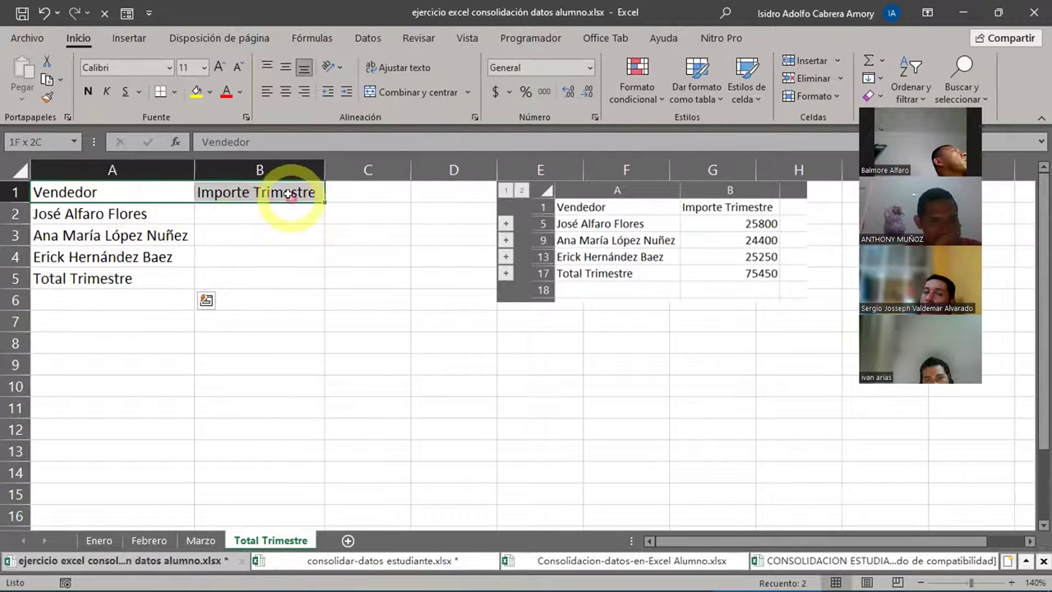
{"action": "key", "text": "ctrl+v"}
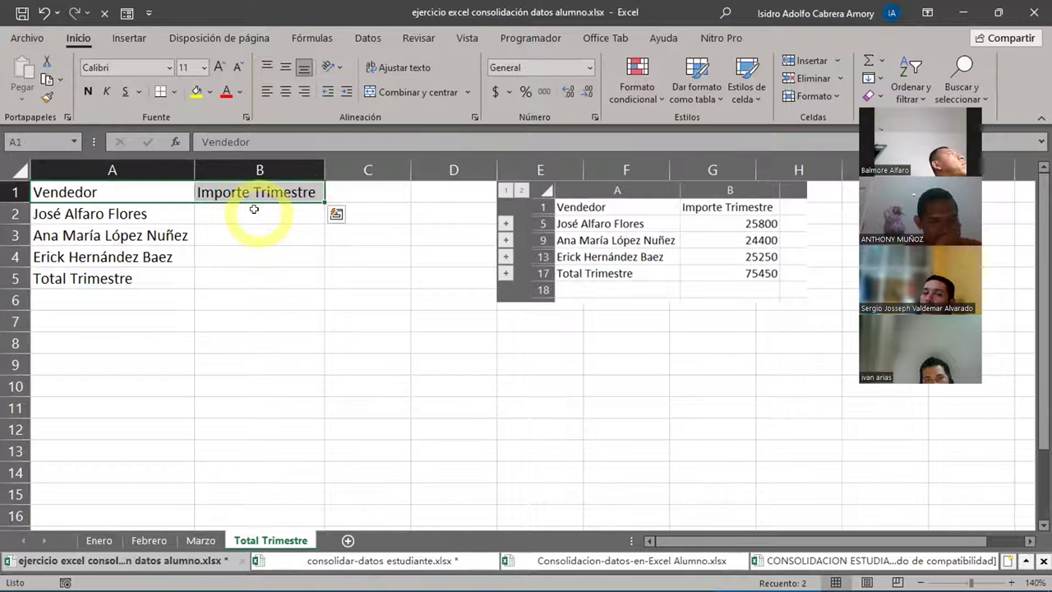
{"action": "left_click", "coordinate": [254, 209]}
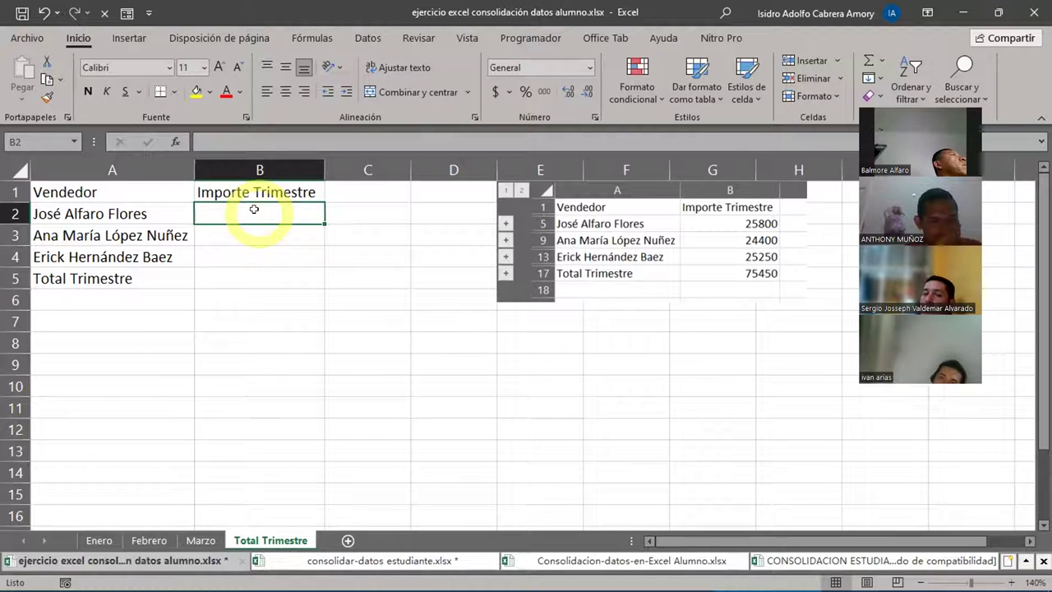
Compare the amounts in B2:B5 on Enero, Febrero and Marzo with the empty range B2:B5 on Total Trimestre
{"action": "left_click", "coordinate": [96, 541]}
{"action": "left_click_drag", "start_coordinate": [247, 211], "coordinate": [235, 277]}
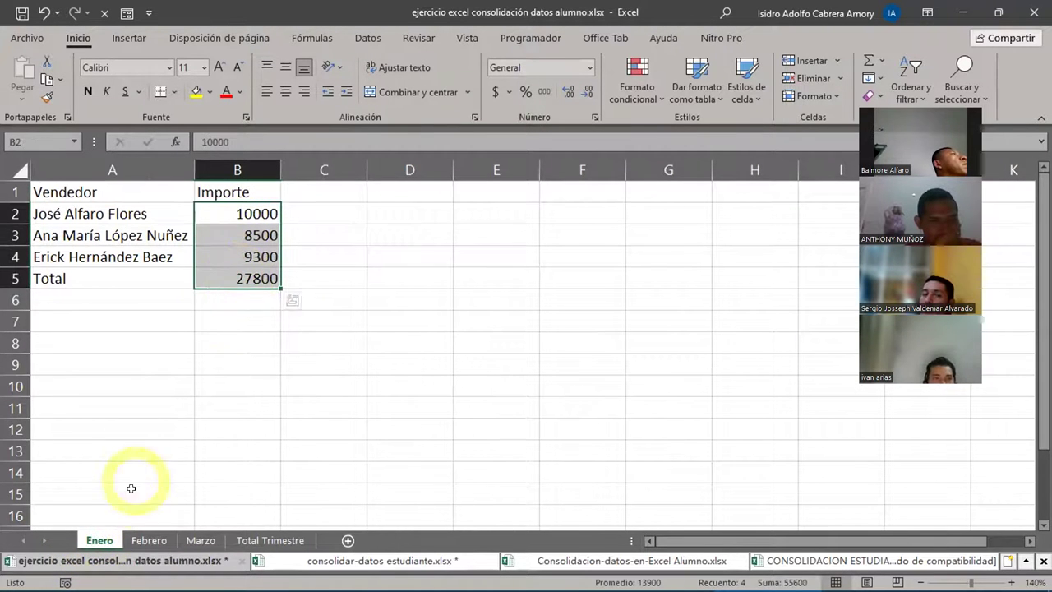
{"action": "left_click", "coordinate": [149, 540]}
{"action": "left_click_drag", "start_coordinate": [233, 221], "coordinate": [255, 277]}
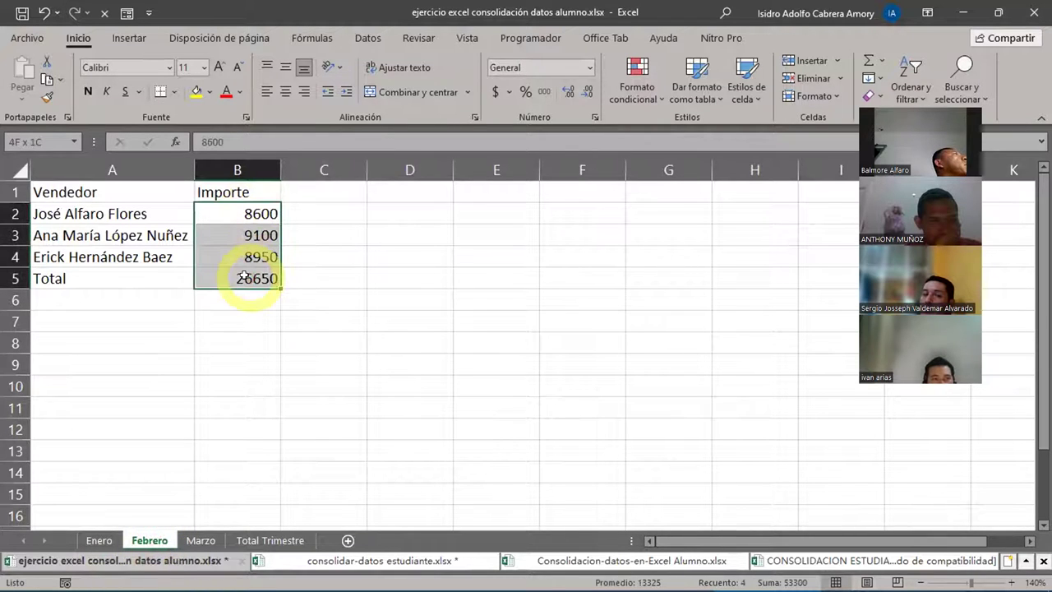
{"action": "left_click", "coordinate": [200, 539]}
{"action": "left_click_drag", "start_coordinate": [244, 211], "coordinate": [245, 272]}
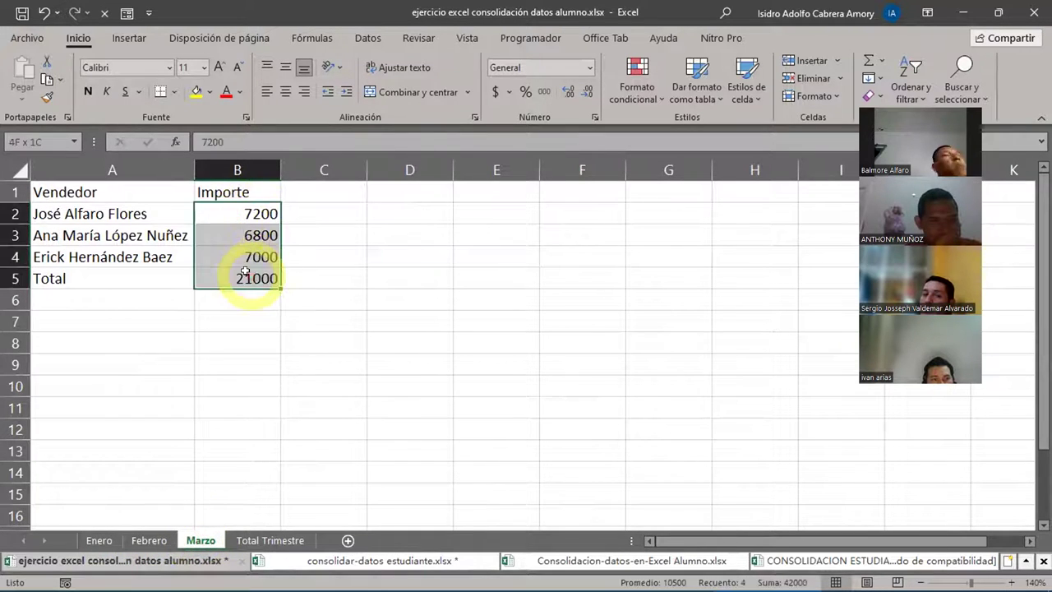
{"action": "left_click", "coordinate": [264, 543]}
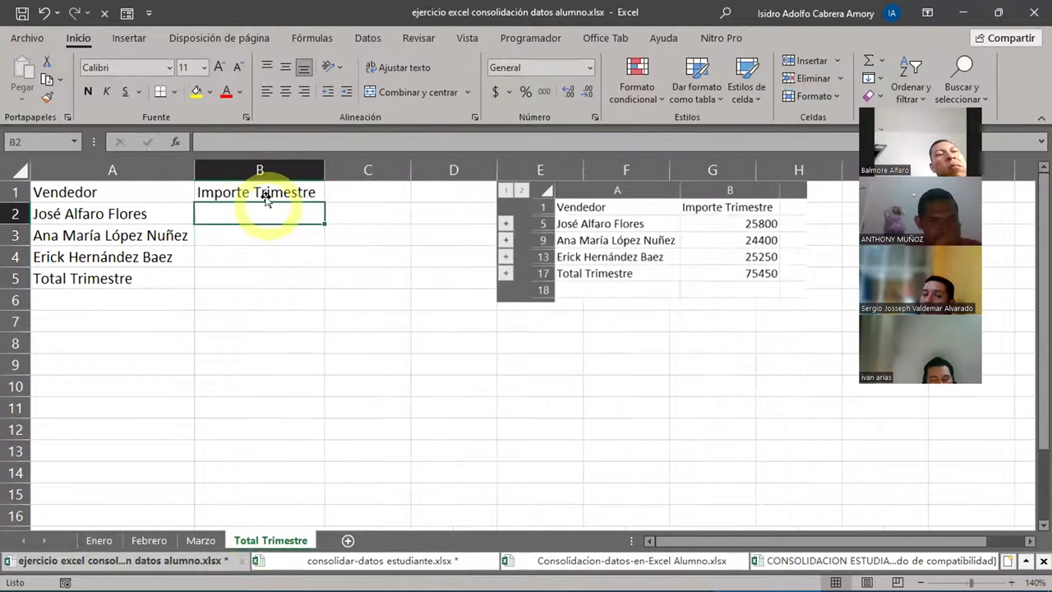
{"action": "left_click_drag", "start_coordinate": [264, 215], "coordinate": [275, 275]}
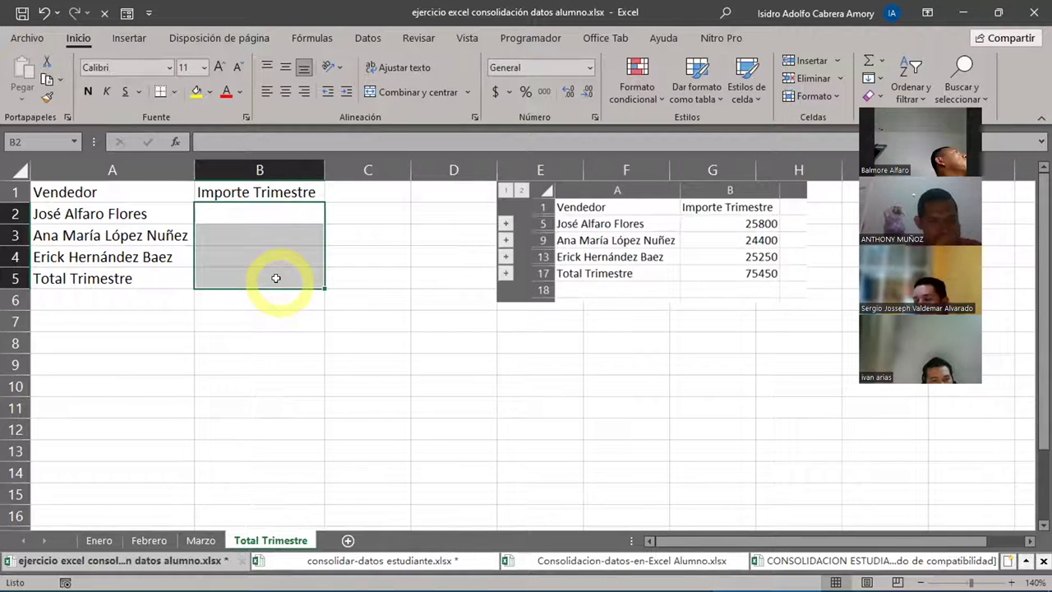
Start a Suma consolidation at cell B2 of Total Trimestre and add Enero!$B$2:$B$5 as its first reference
{"action": "left_click", "coordinate": [278, 210]}
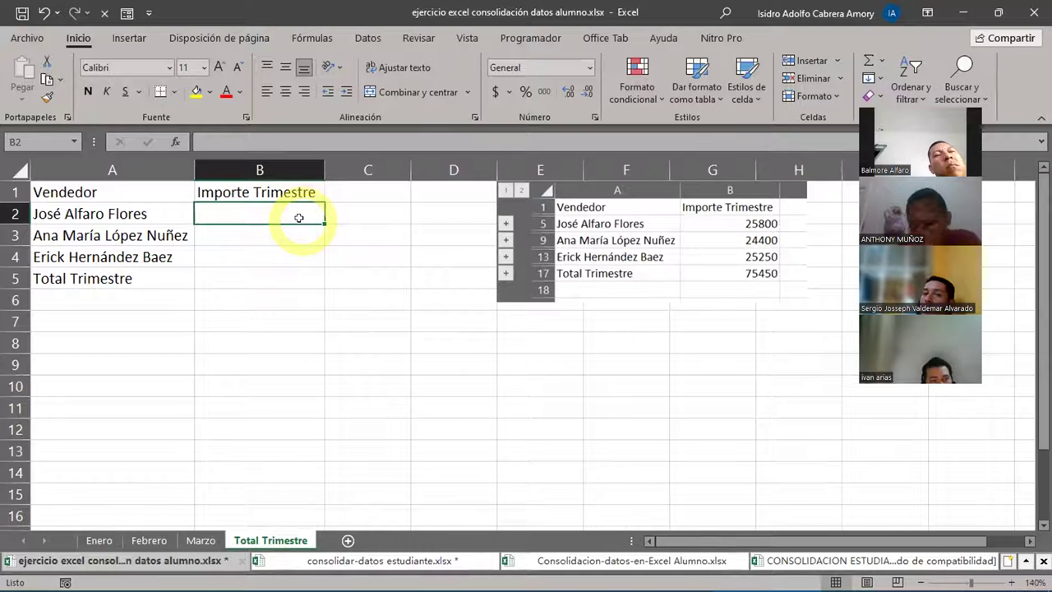
{"action": "left_click", "coordinate": [367, 39]}
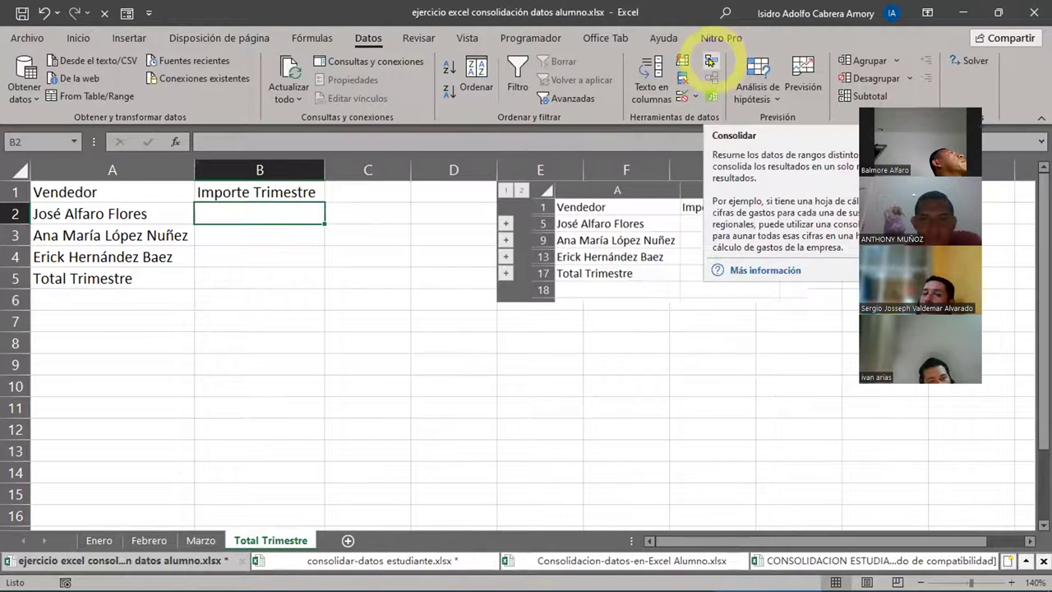
{"action": "left_click", "coordinate": [711, 61]}
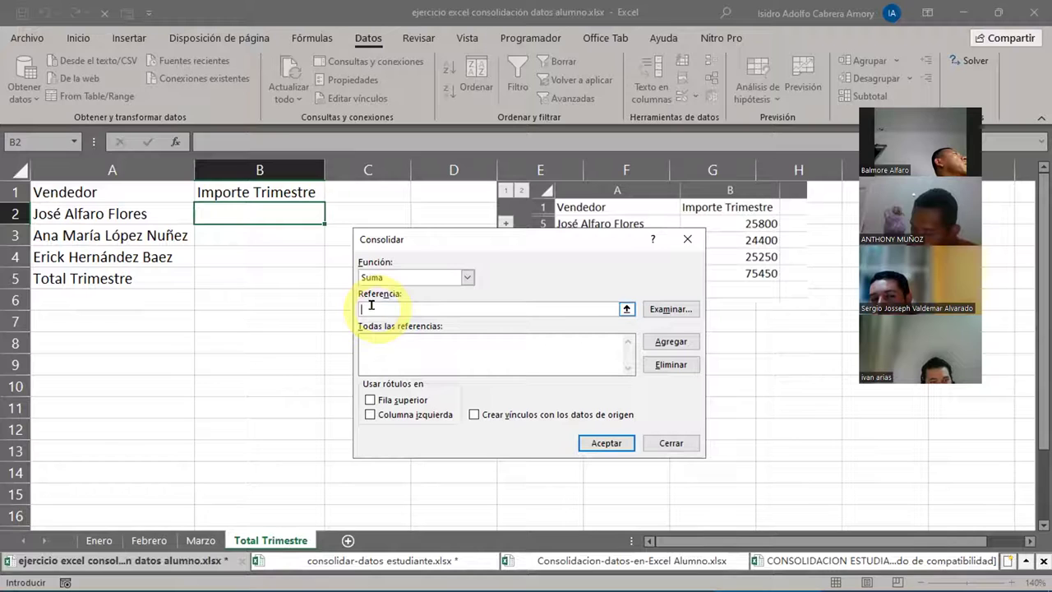
{"action": "left_click", "coordinate": [99, 540]}
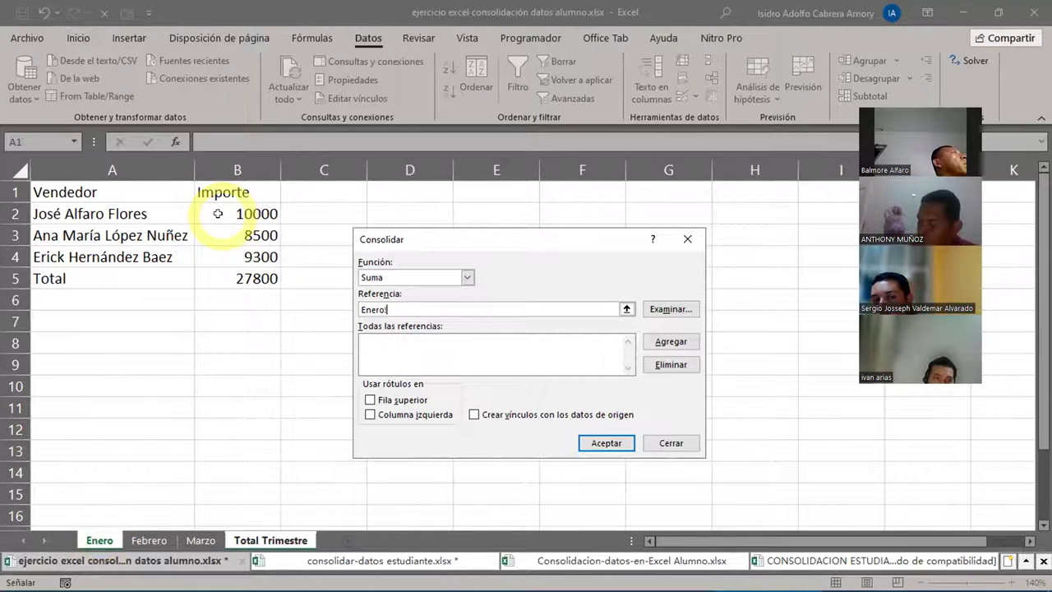
{"action": "left_click_drag", "start_coordinate": [218, 214], "coordinate": [231, 264]}
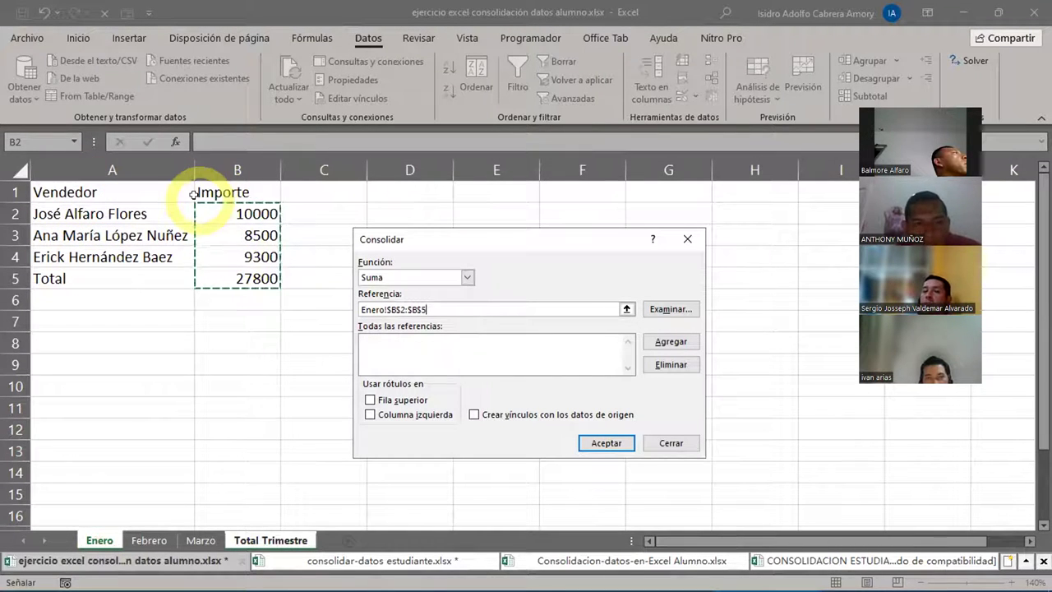
{"action": "left_click", "coordinate": [679, 342]}
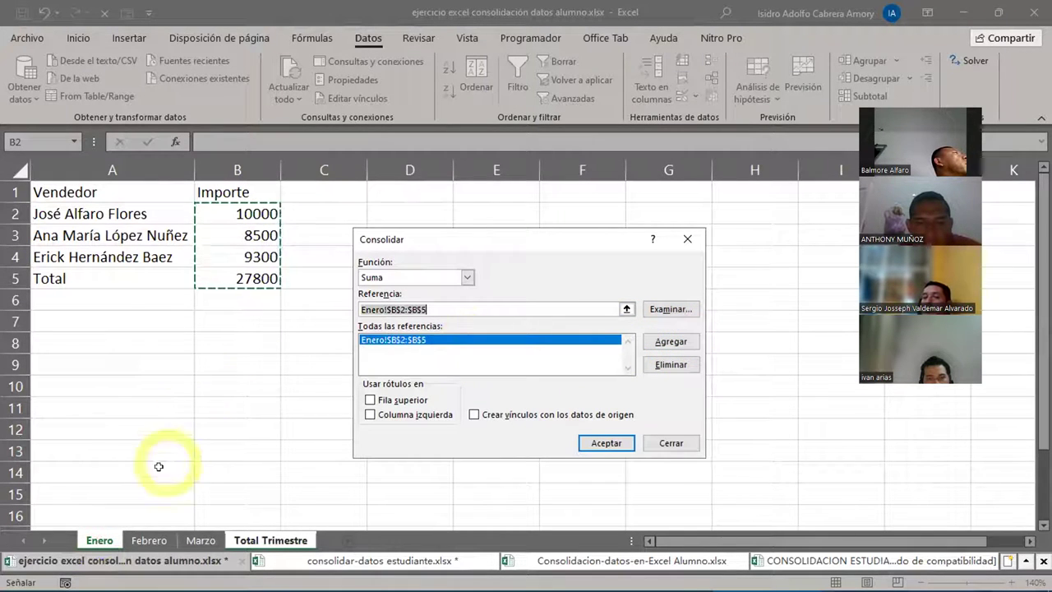
Add Febrero!$B$2:$B$5 and Marzo!$B$2:$B$5 to the consolidation references
{"action": "left_click", "coordinate": [149, 540]}
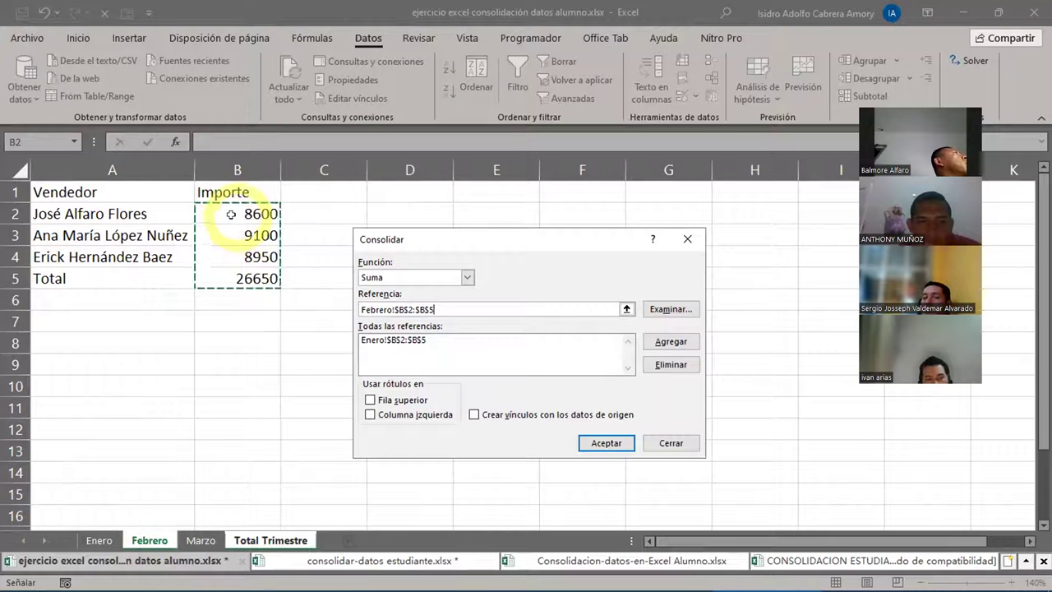
{"action": "left_click_drag", "start_coordinate": [231, 214], "coordinate": [249, 276]}
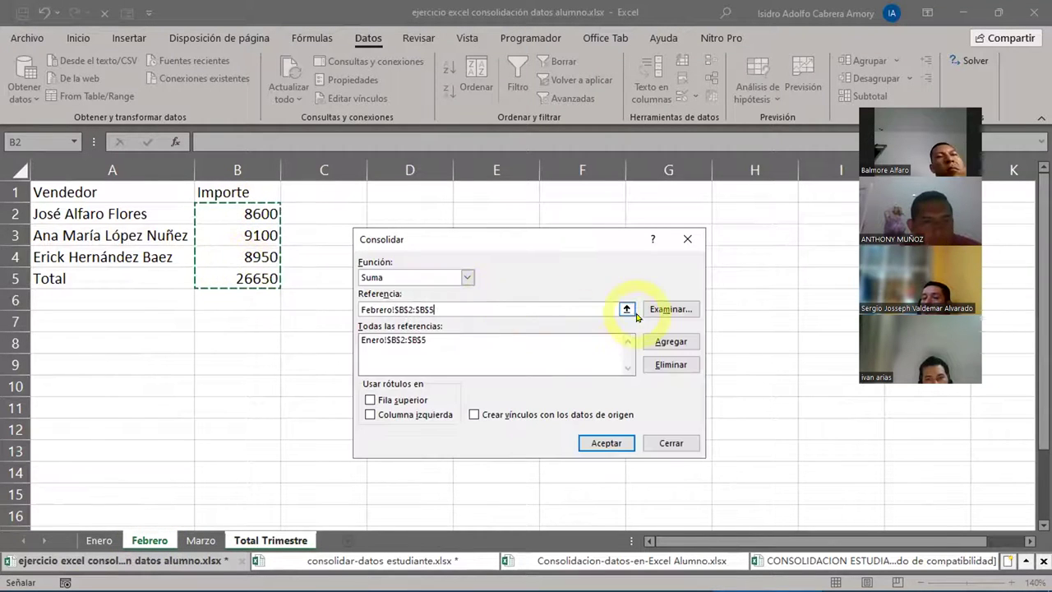
{"action": "left_click", "coordinate": [671, 340]}
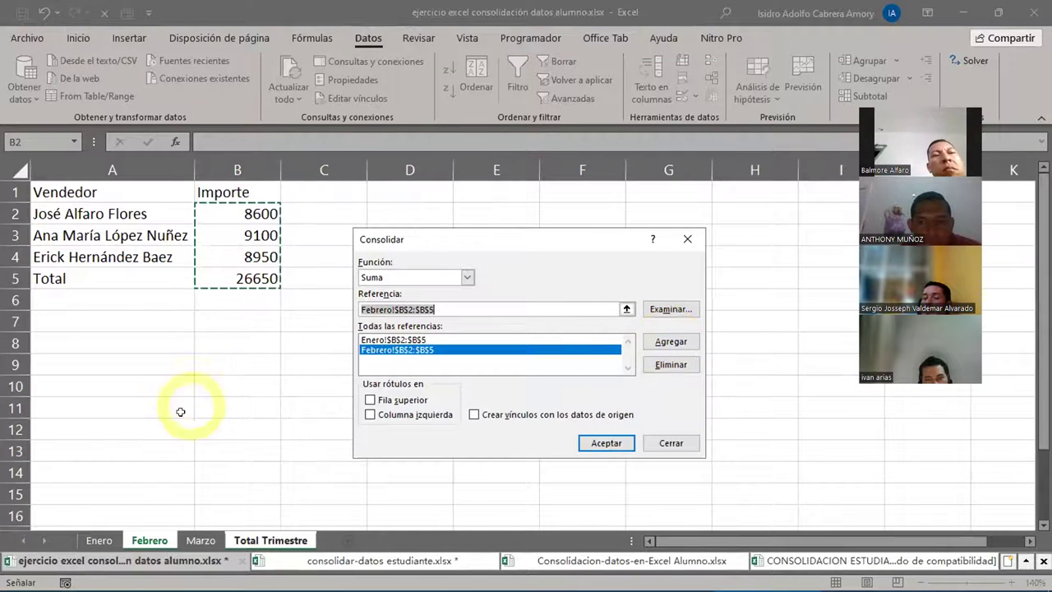
{"action": "left_click", "coordinate": [202, 541]}
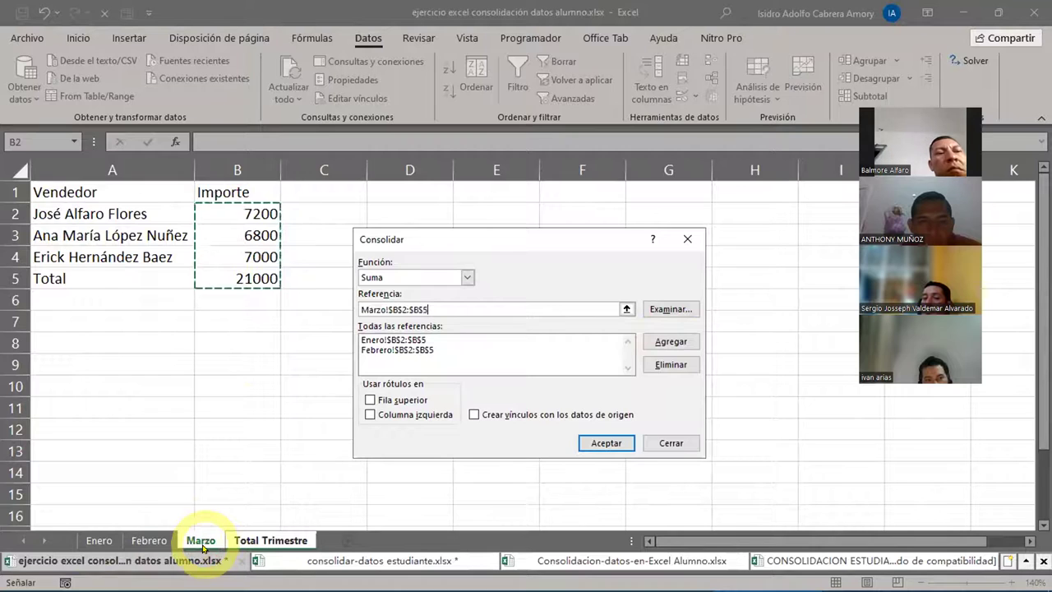
{"action": "left_click_drag", "start_coordinate": [218, 215], "coordinate": [230, 276]}
{"action": "left_click", "coordinate": [671, 341]}
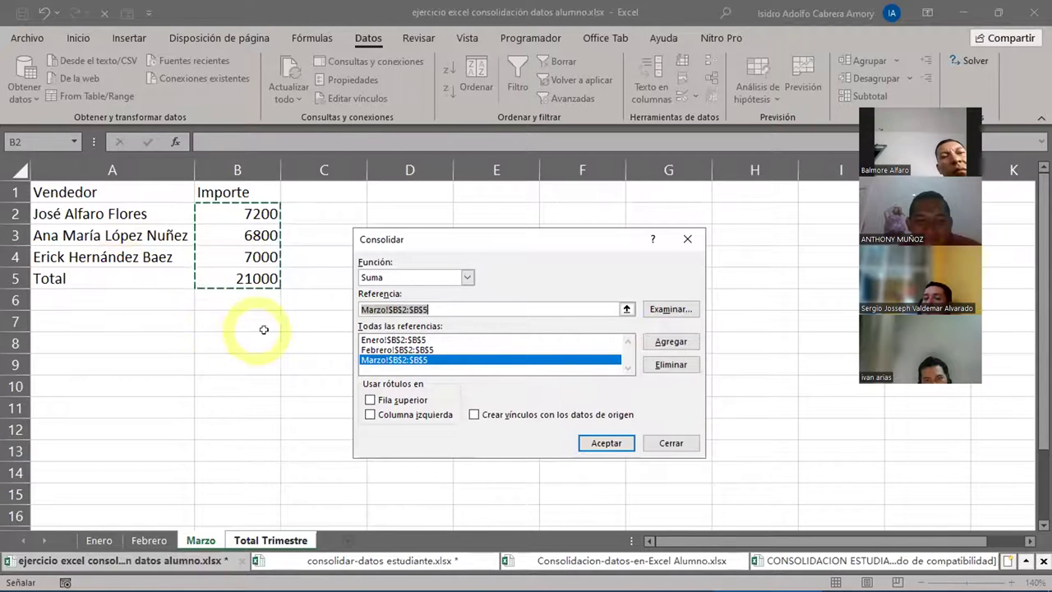
Enable links to the source data and run the consolidation on Total Trimestre
{"action": "left_click", "coordinate": [474, 415]}
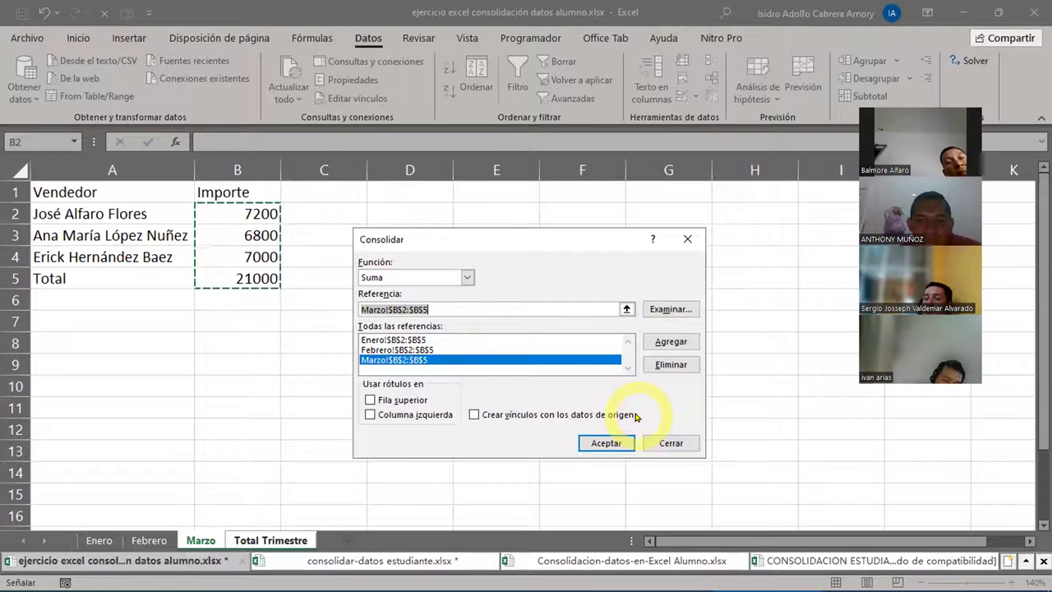
{"action": "left_click", "coordinate": [474, 415]}
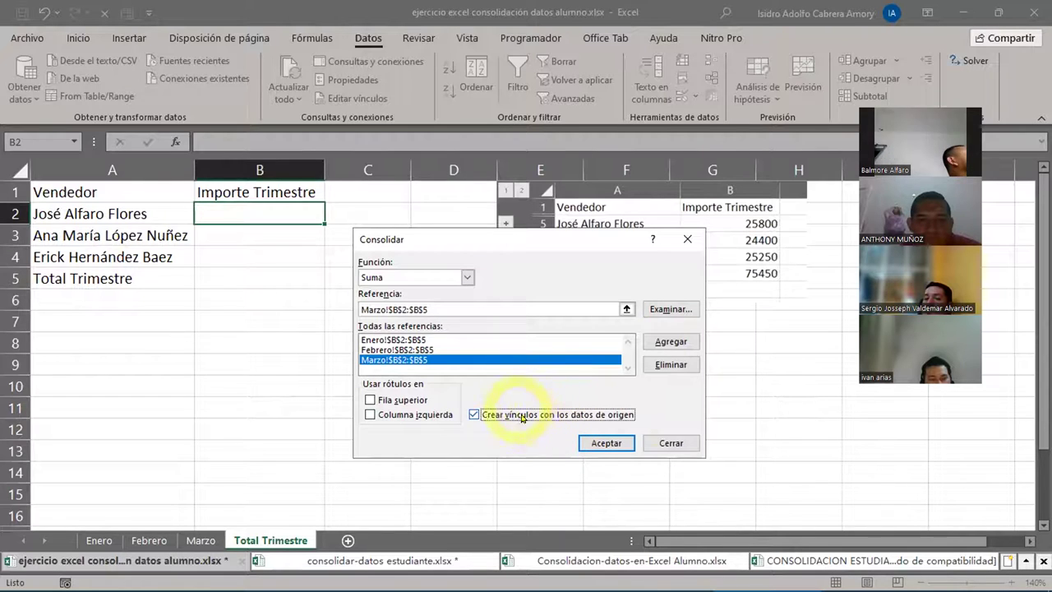
{"action": "left_click", "coordinate": [595, 443]}
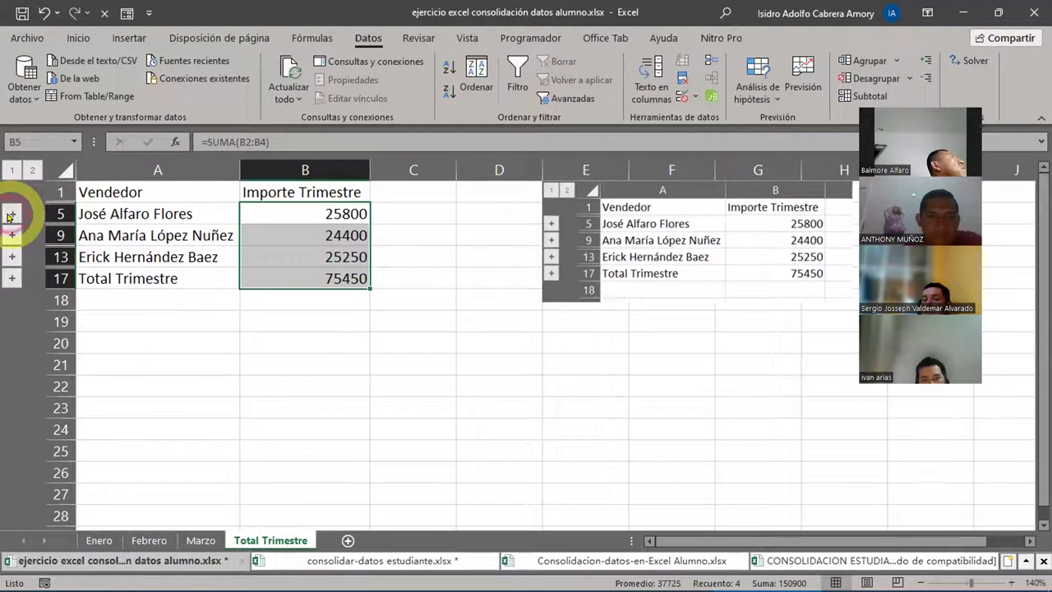
Expand the outline groups of the three sellers on Total Trimestre to show their monthly amounts
{"action": "left_click", "coordinate": [11, 215]}
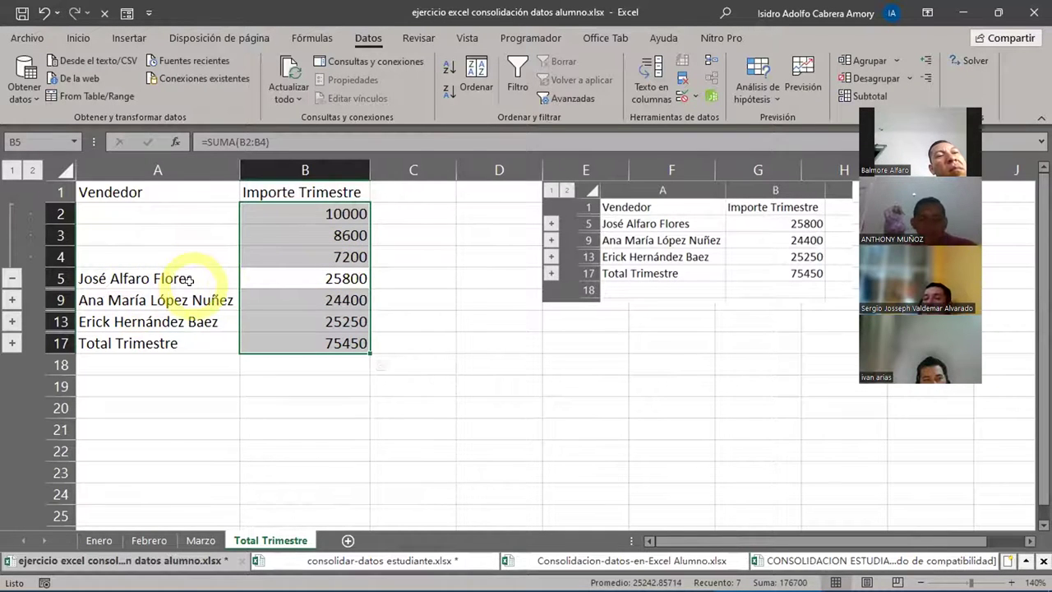
{"action": "left_click", "coordinate": [12, 300]}
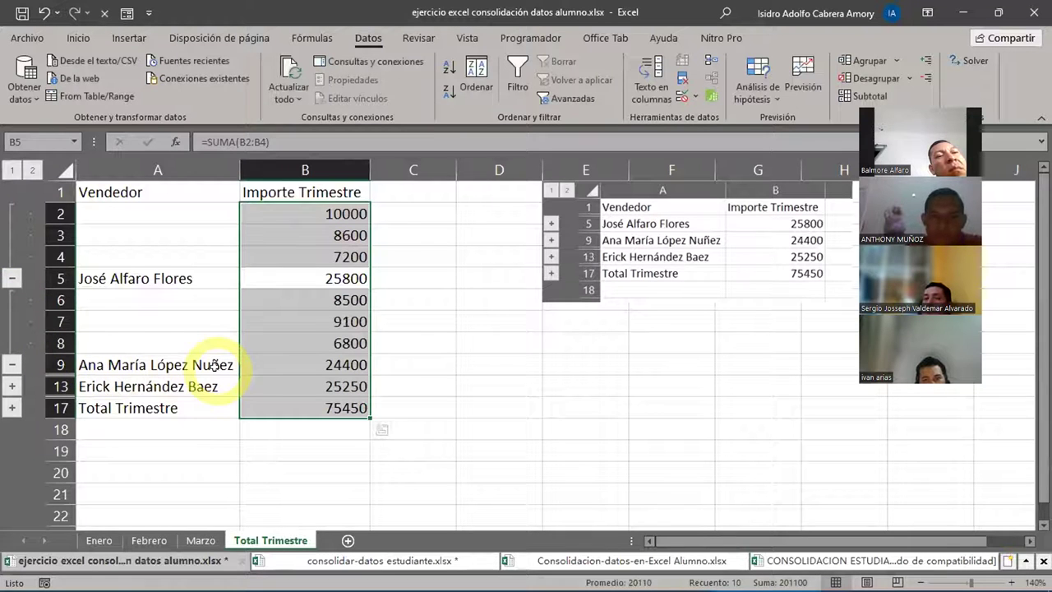
{"action": "left_click", "coordinate": [12, 387]}
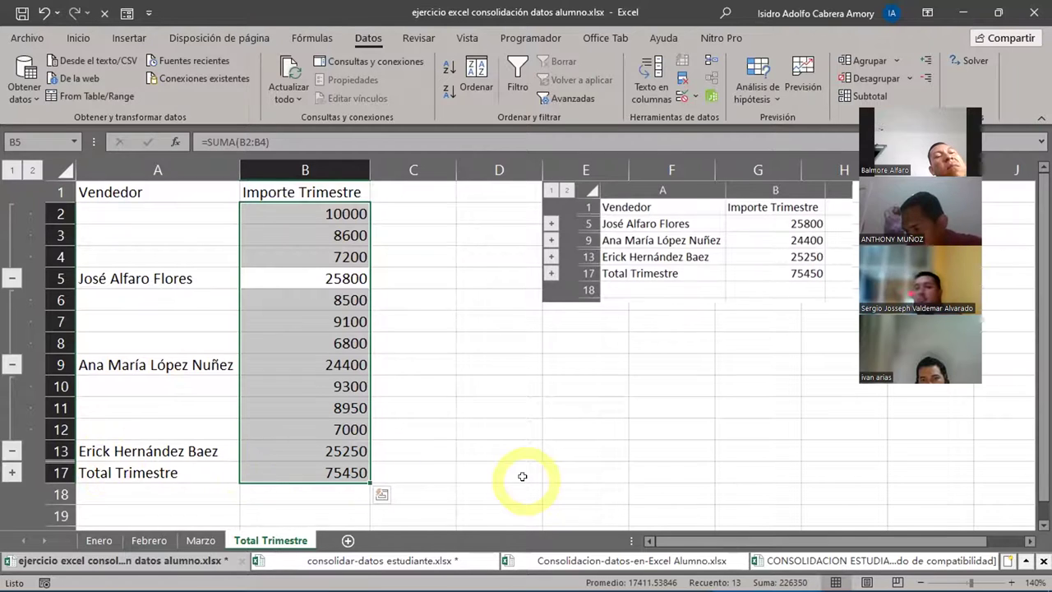
Compare the linked amounts in B2:B4 of Total Trimestre with cell B2 on the Enero, Febrero and Marzo sheets
{"action": "left_click_drag", "start_coordinate": [341, 216], "coordinate": [349, 257]}
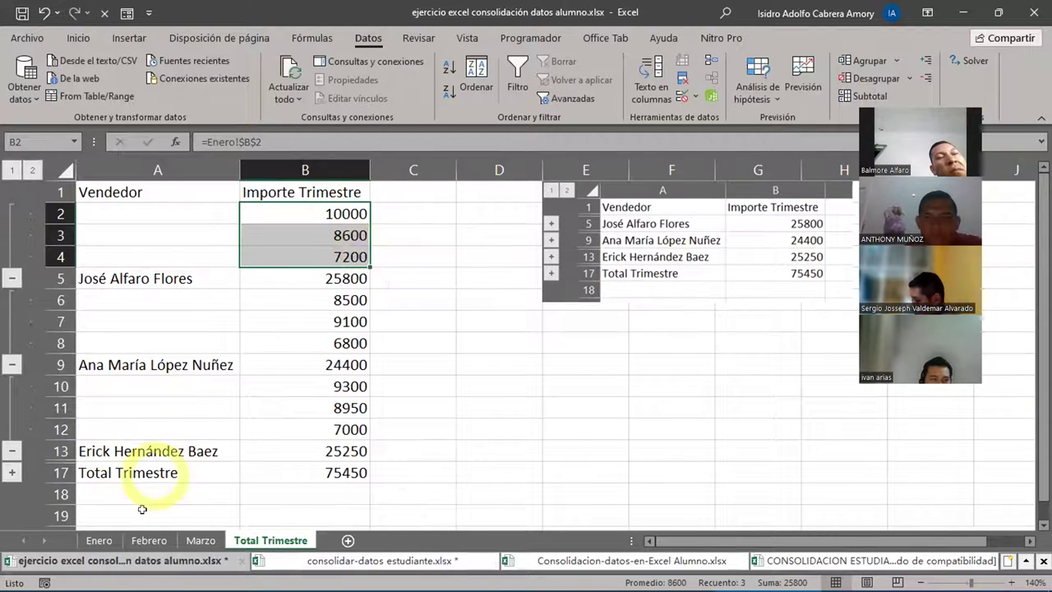
{"action": "left_click", "coordinate": [98, 541]}
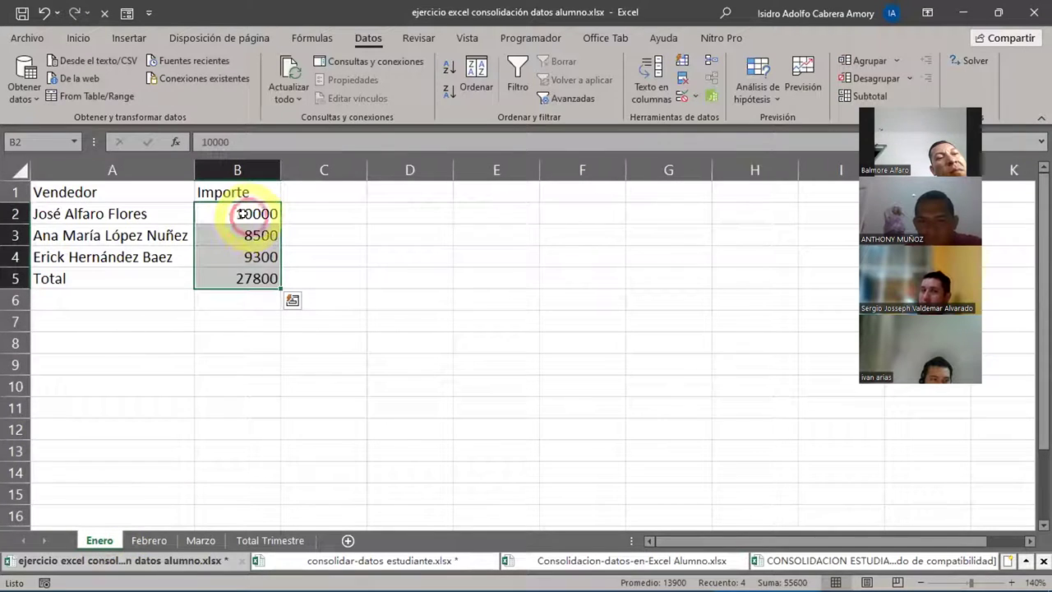
{"action": "left_click", "coordinate": [245, 214]}
{"action": "left_click", "coordinate": [144, 539]}
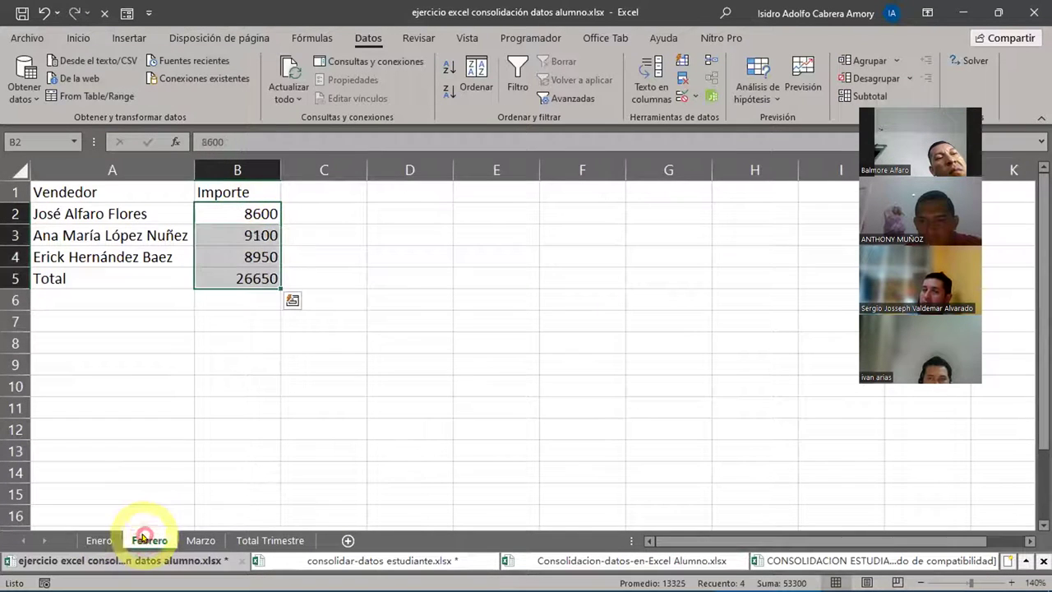
{"action": "left_click", "coordinate": [257, 213]}
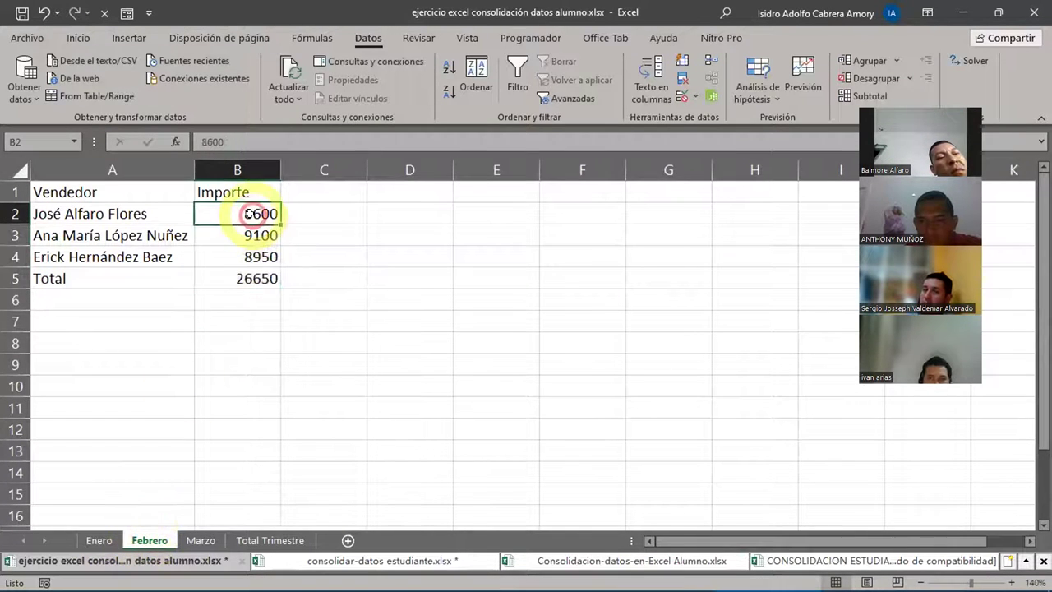
{"action": "left_click", "coordinate": [200, 540]}
{"action": "left_click", "coordinate": [262, 218]}
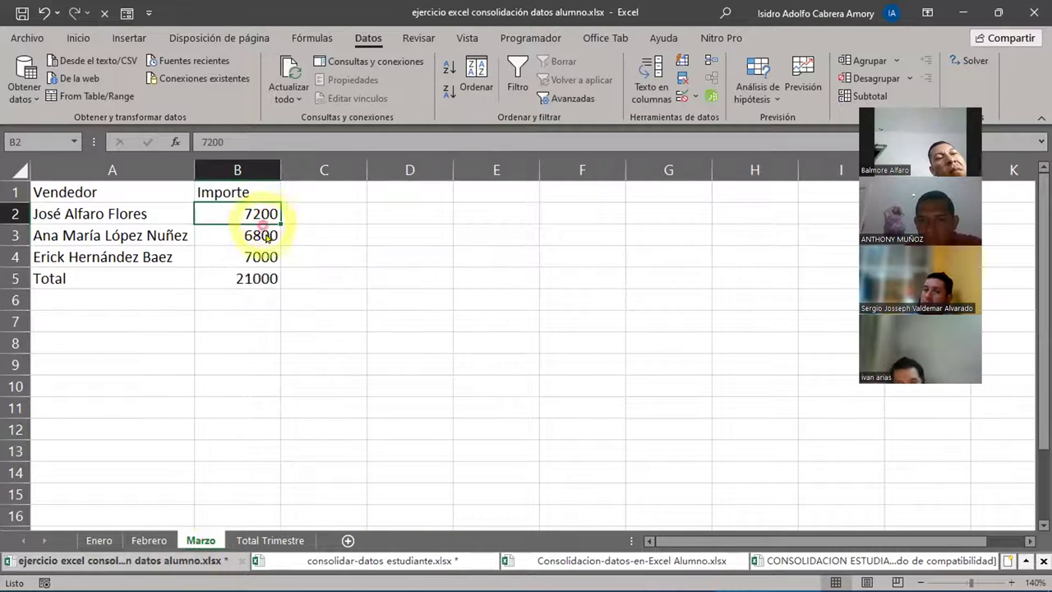
{"action": "left_click", "coordinate": [264, 540]}
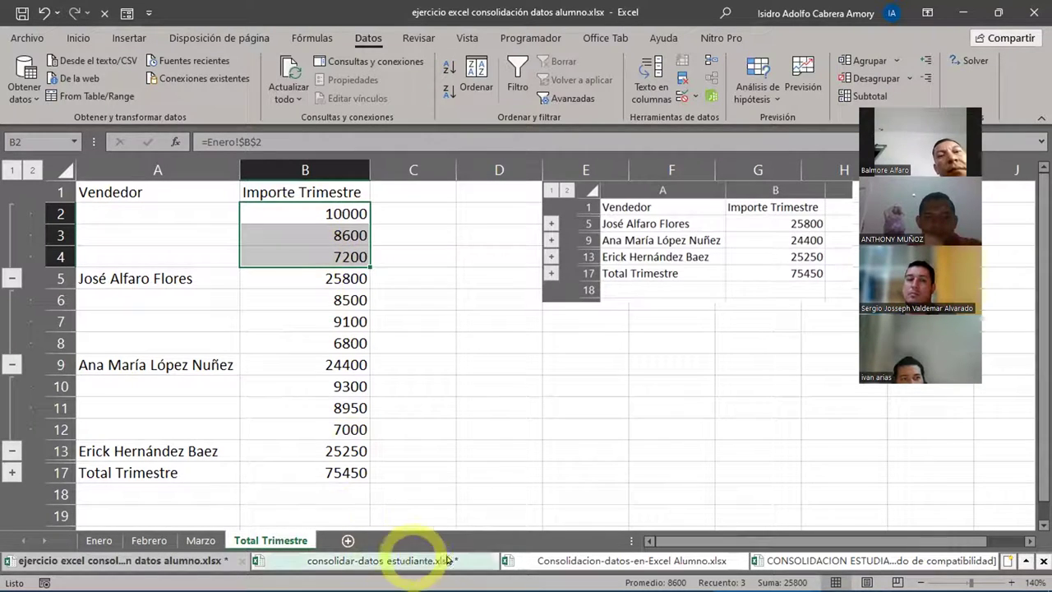
Switch to Consolidacion-datos-en-Excel Alumno.xlsx and look through the Unidades vendidas tables on the sheets from España to Argentina
{"action": "left_click", "coordinate": [592, 560]}
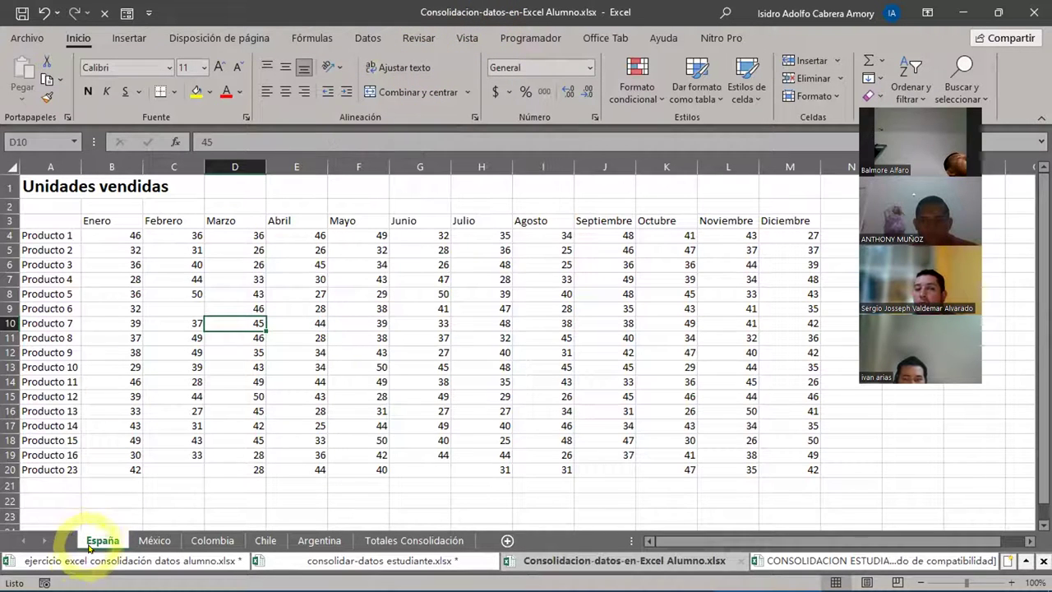
{"action": "left_click", "coordinate": [153, 542]}
{"action": "left_click", "coordinate": [199, 541]}
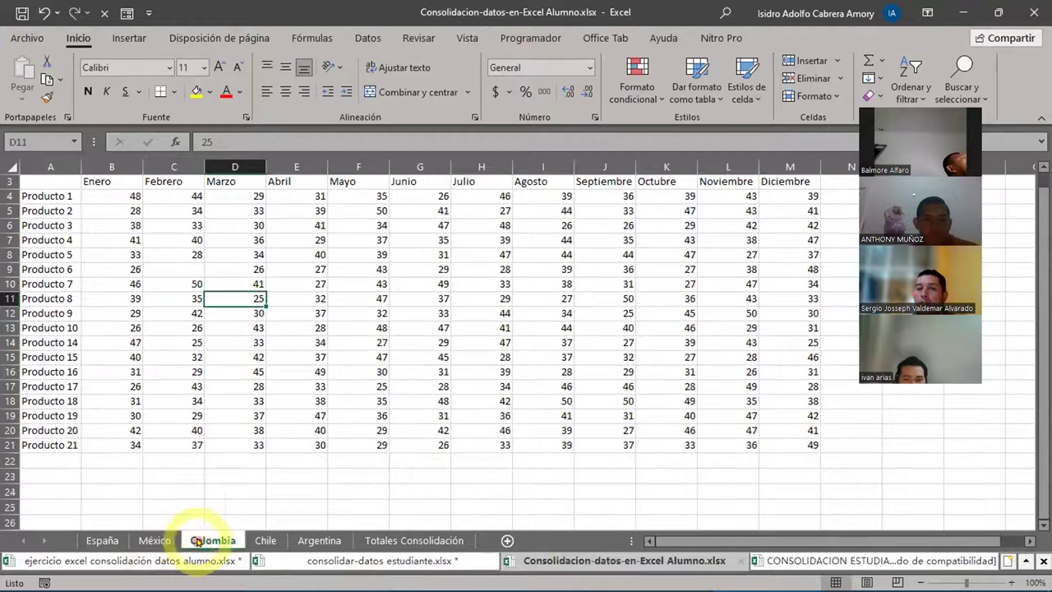
{"action": "left_click", "coordinate": [265, 541]}
{"action": "left_click", "coordinate": [310, 542]}
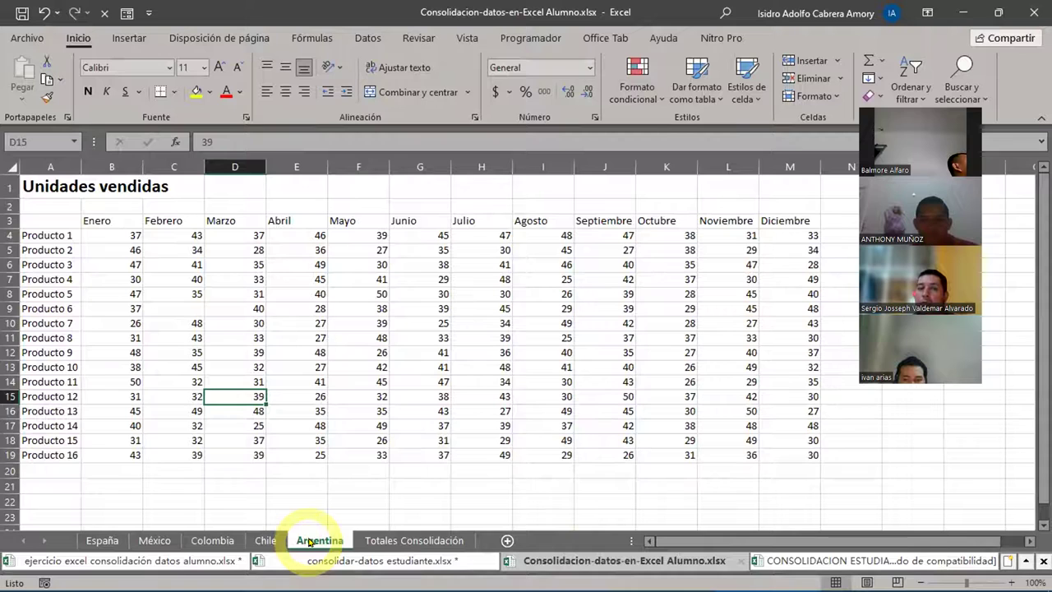
{"action": "left_click", "coordinate": [104, 542]}
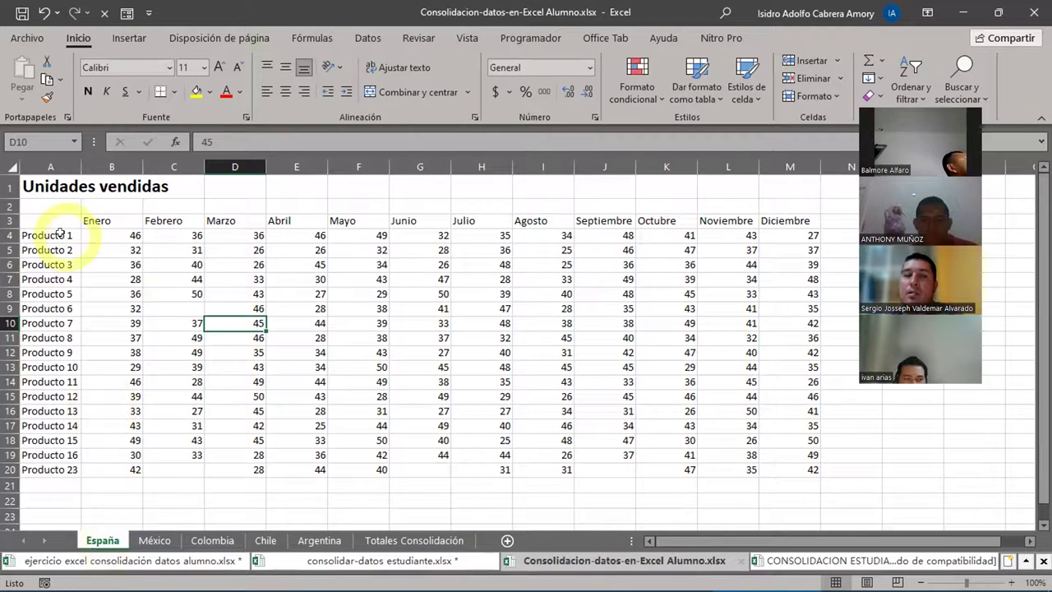
Examine the product lists in column A of the España, México and Colombia sheets
{"action": "mouse_move", "coordinate": [1011, 569]}
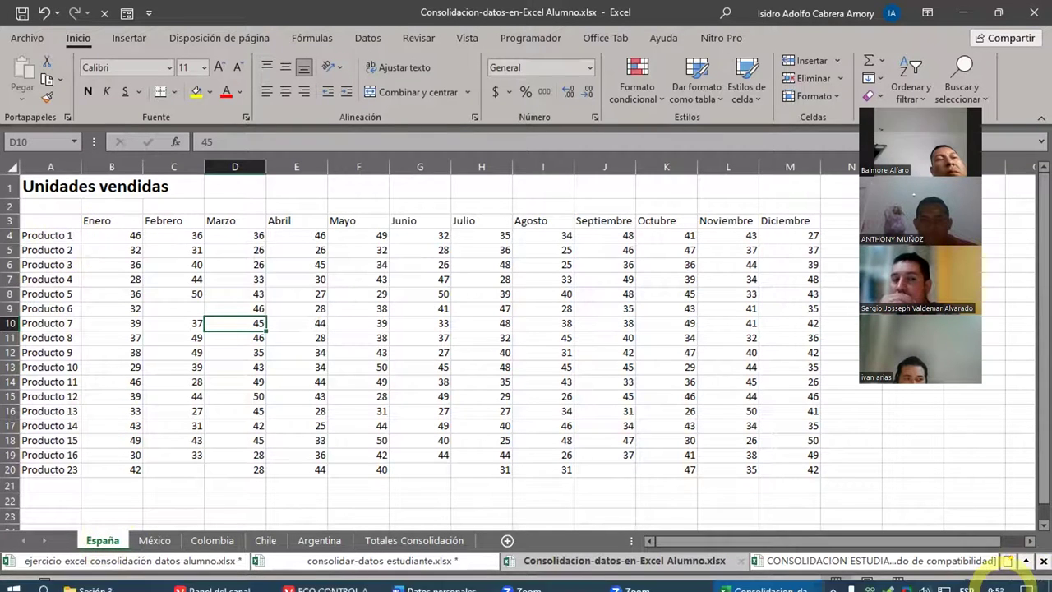
{"action": "left_click", "coordinate": [1012, 582]}
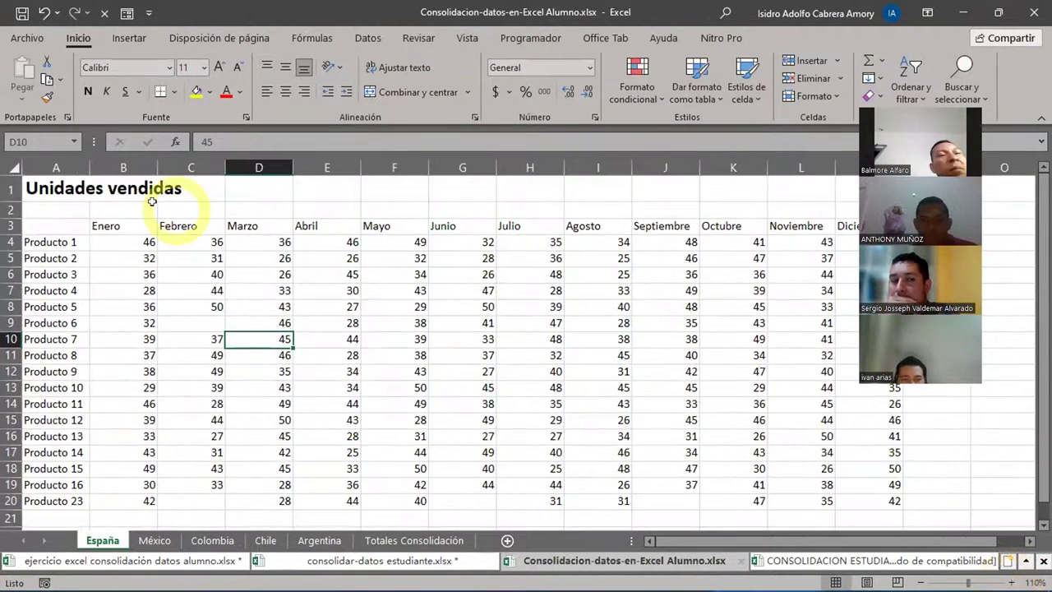
{"action": "left_click_drag", "start_coordinate": [49, 242], "coordinate": [56, 500]}
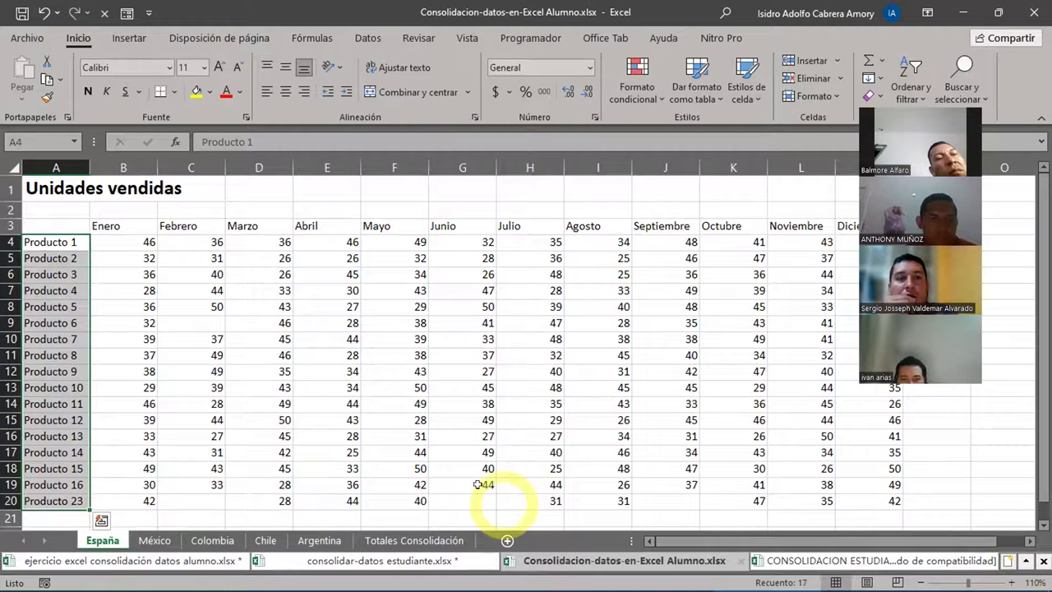
{"action": "left_click", "coordinate": [145, 542]}
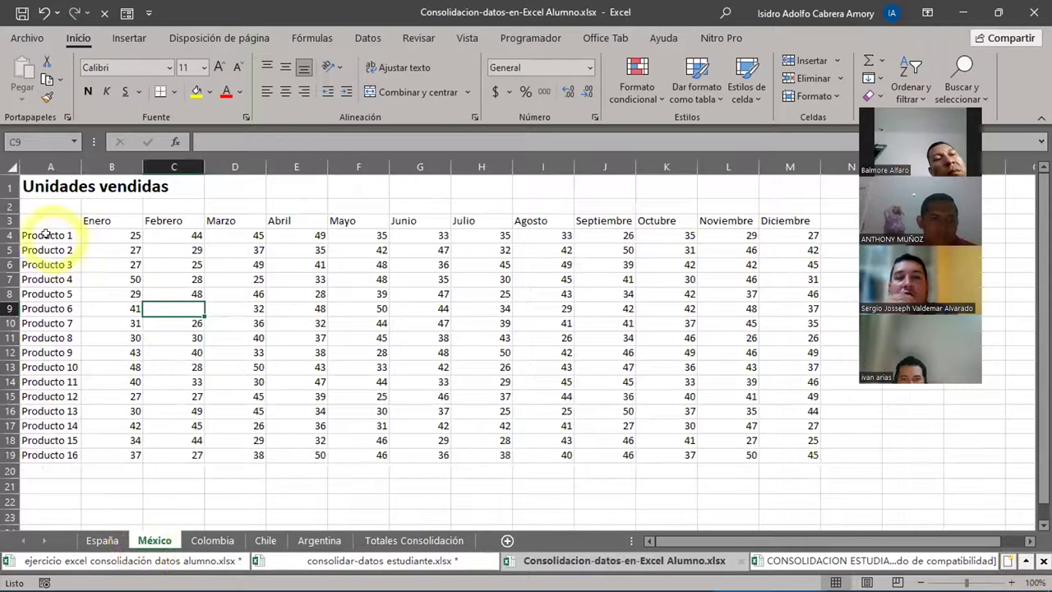
{"action": "left_click_drag", "start_coordinate": [43, 236], "coordinate": [29, 455]}
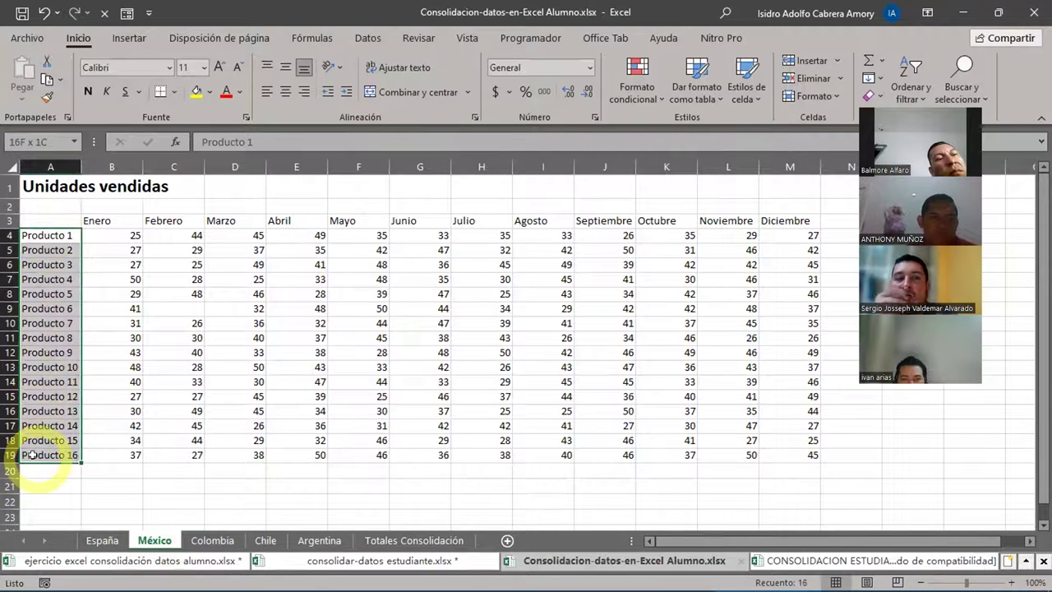
{"action": "left_click", "coordinate": [209, 542]}
{"action": "left_click_drag", "start_coordinate": [45, 198], "coordinate": [43, 438]}
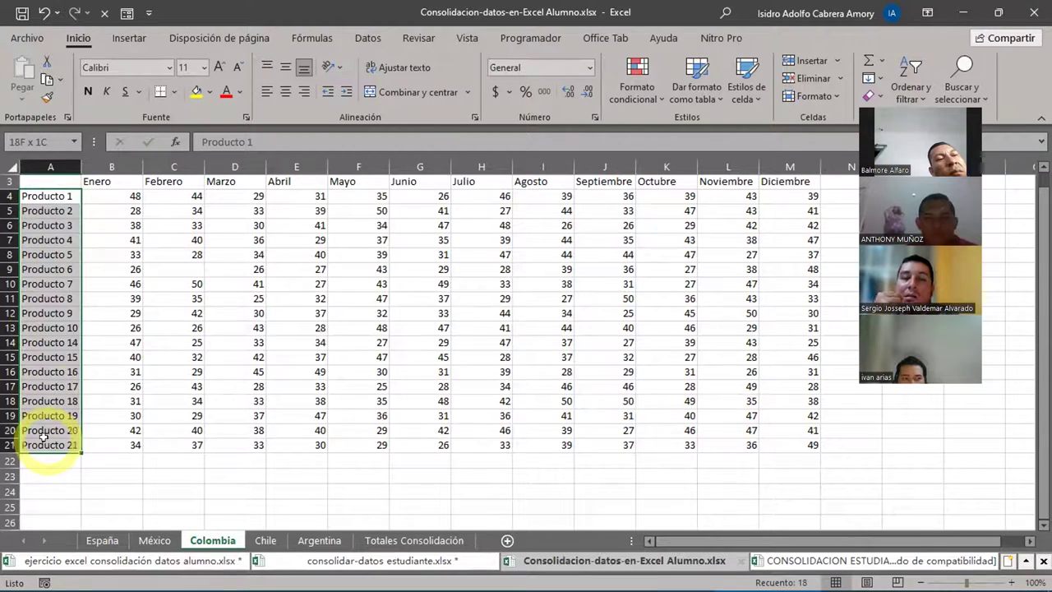
Go through the country sheets again and examine the product lists in column A of Chile and Argentina
{"action": "left_click", "coordinate": [102, 541]}
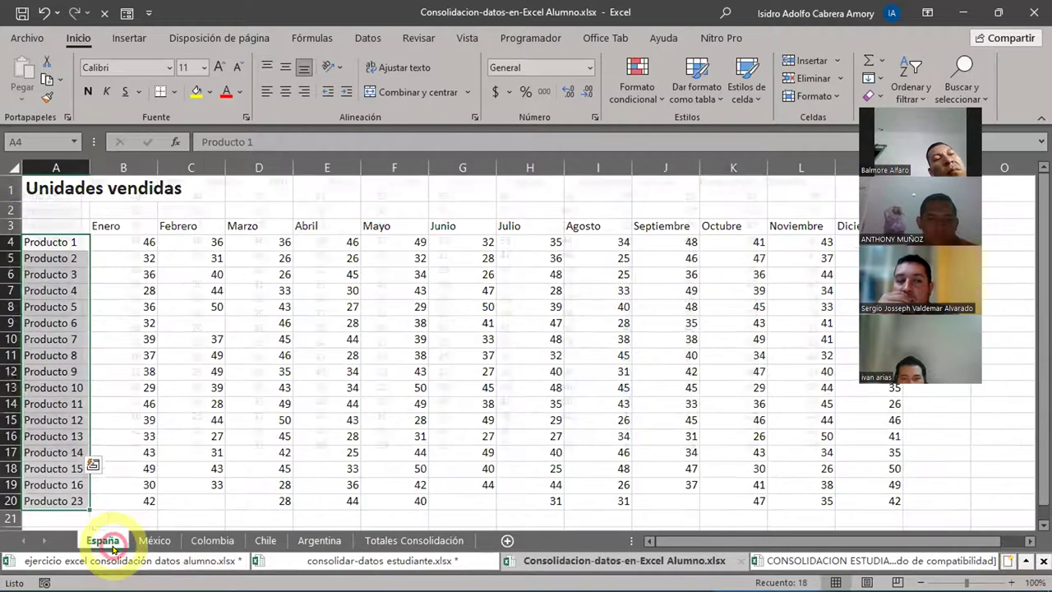
{"action": "left_click", "coordinate": [155, 541], "text": "ctrl"}
{"action": "left_click", "coordinate": [156, 546]}
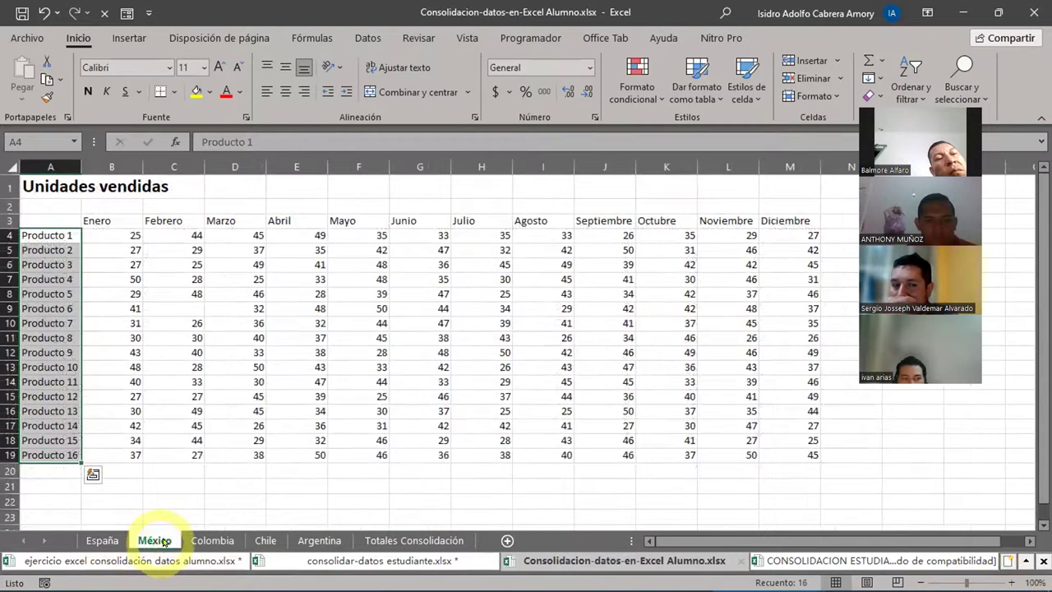
{"action": "left_click", "coordinate": [206, 540]}
{"action": "left_click", "coordinate": [261, 540]}
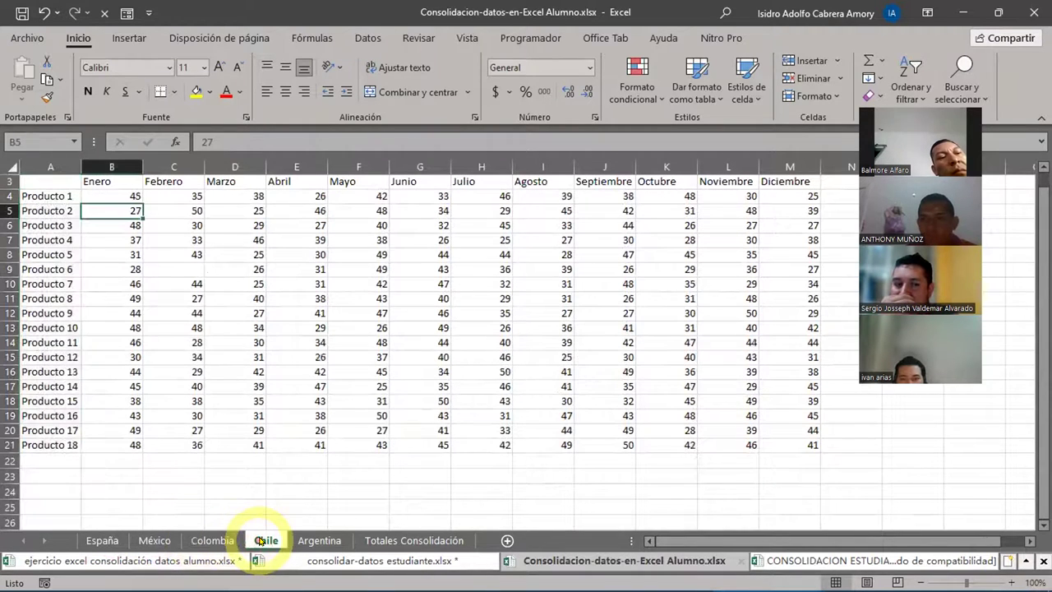
{"action": "left_click_drag", "start_coordinate": [45, 196], "coordinate": [58, 436]}
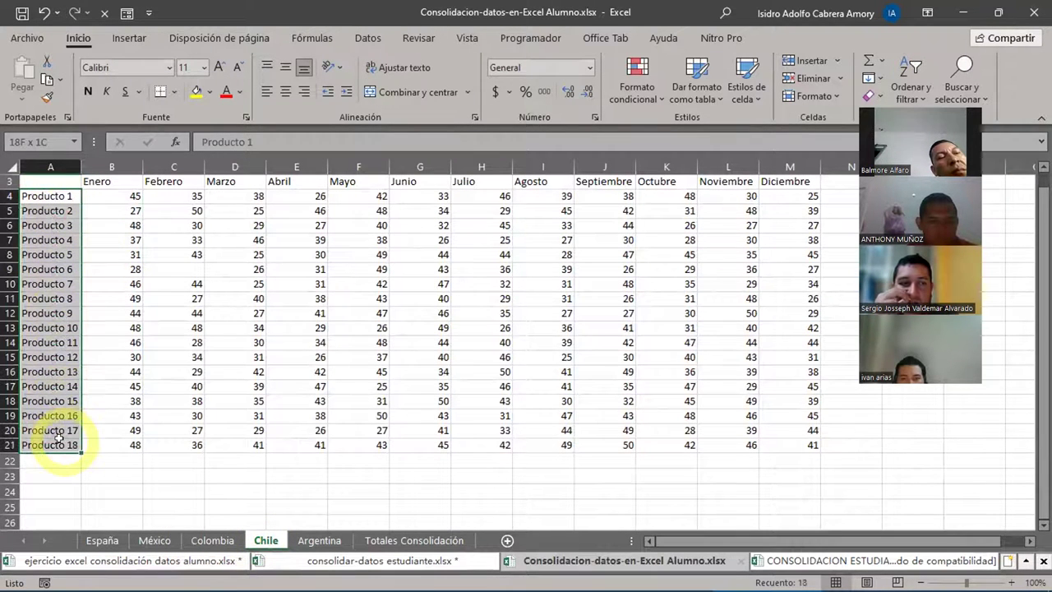
{"action": "left_click", "coordinate": [320, 540]}
{"action": "left_click_drag", "start_coordinate": [49, 236], "coordinate": [58, 451]}
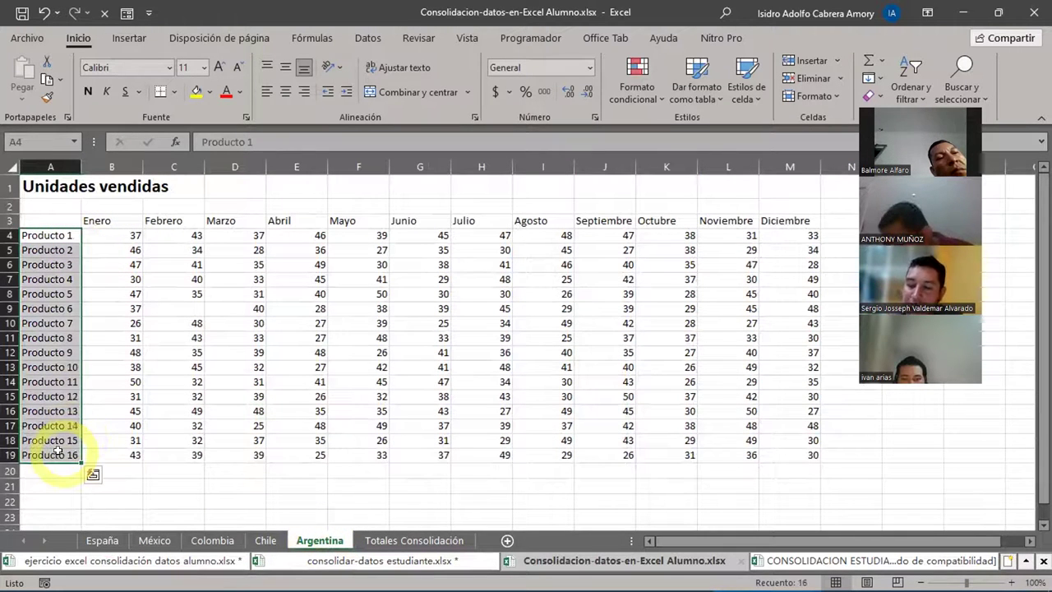
View the Totales Consolidación sheet, and review the five country sheets that serve as its sources
{"action": "left_click", "coordinate": [390, 540]}
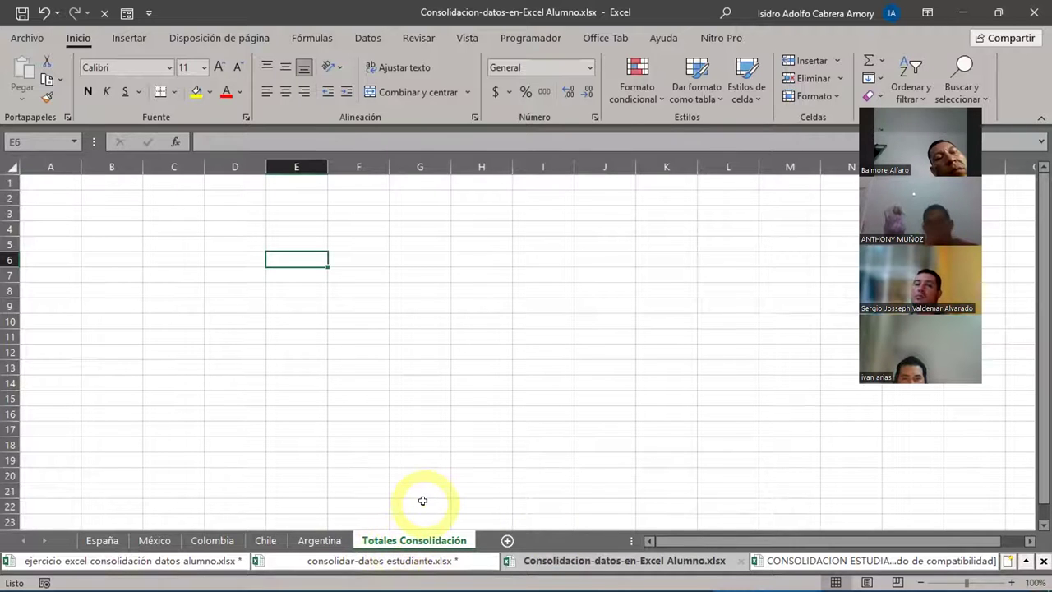
{"action": "left_click", "coordinate": [101, 539]}
{"action": "left_click", "coordinate": [158, 541]}
{"action": "left_click", "coordinate": [206, 546]}
{"action": "left_click", "coordinate": [266, 543]}
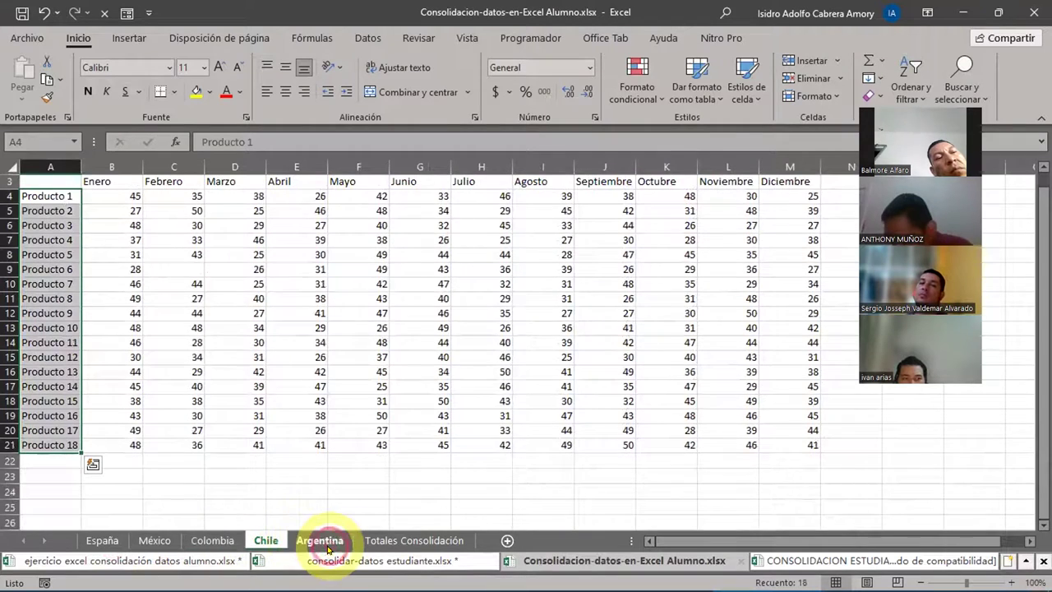
{"action": "left_click", "coordinate": [317, 543]}
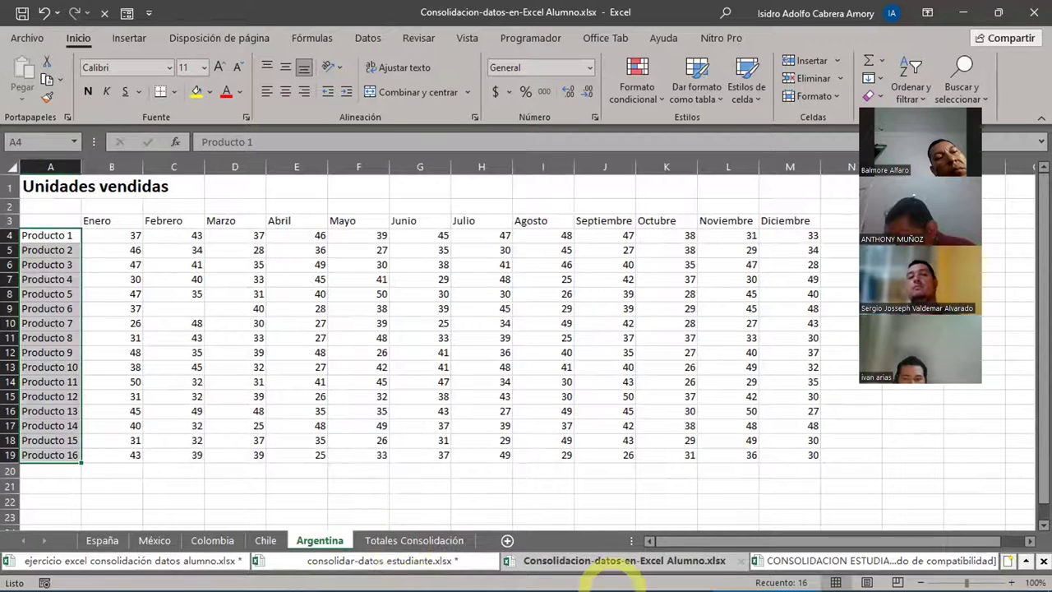
Switch to the Zoom meeting window
{"action": "mouse_move", "coordinate": [594, 585]}
{"action": "mouse_move", "coordinate": [635, 579]}
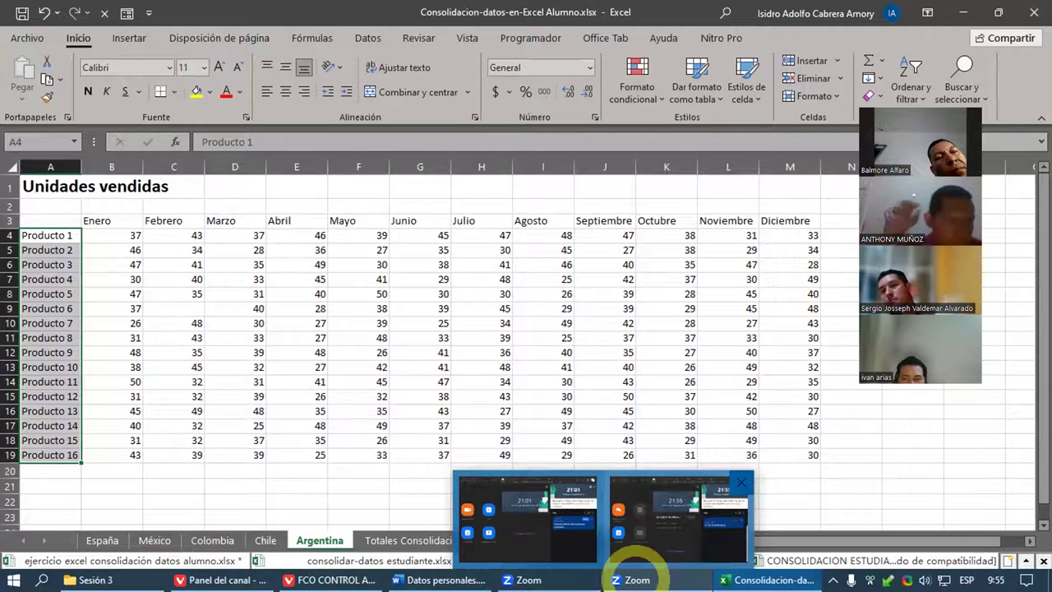
{"action": "left_click", "coordinate": [635, 577]}
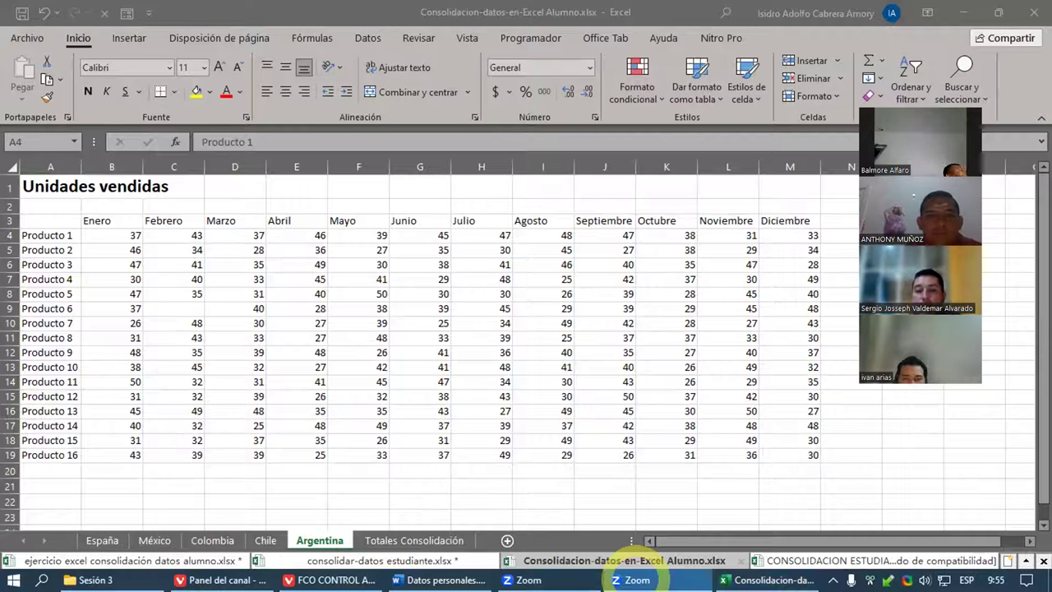
{"action": "left_click", "coordinate": [635, 580]}
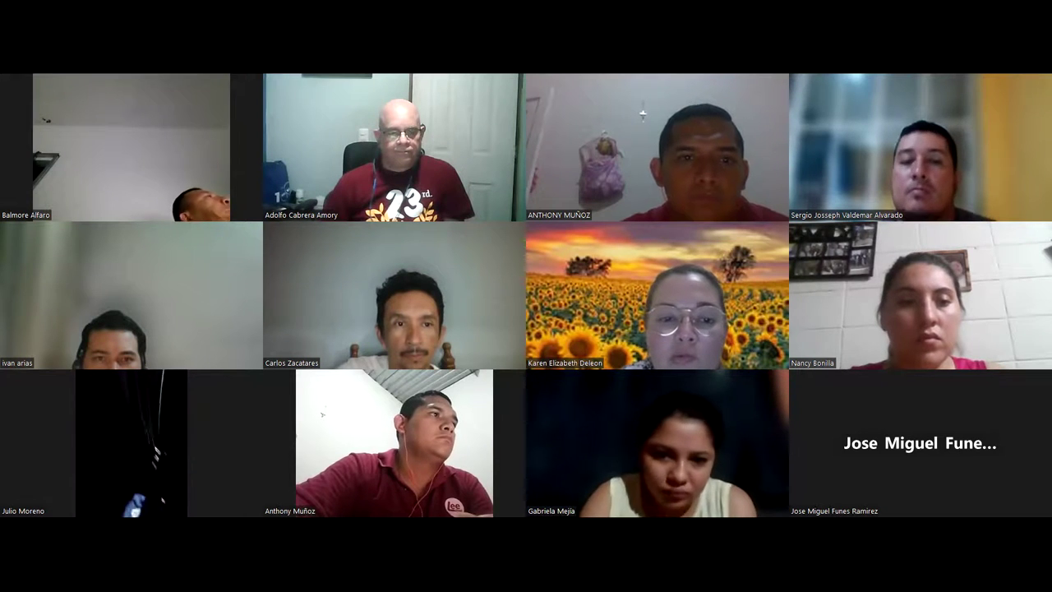
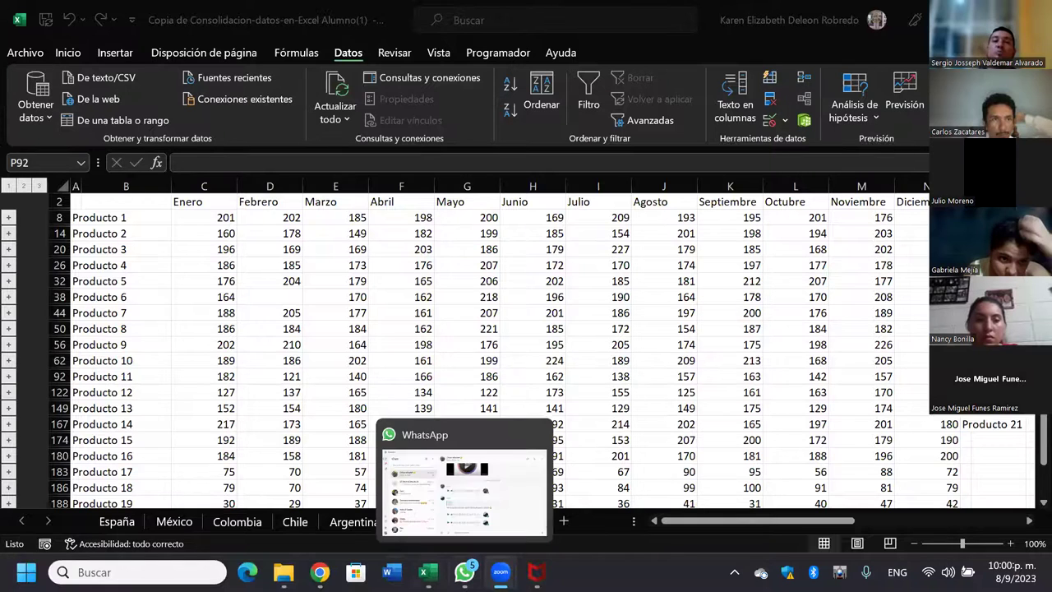
Examine the consolidated monthly totals per product on Totales Consolidación in the copy of the workbook
{"action": "left_click", "coordinate": [501, 424]}
{"action": "scroll", "coordinate": [500, 424], "scroll_direction": "down", "scroll_amount": 1}
{"action": "scroll", "coordinate": [500, 424], "scroll_direction": "up", "scroll_amount": 1}
{"action": "scroll", "coordinate": [485, 448], "scroll_direction": "up", "scroll_amount": 1}
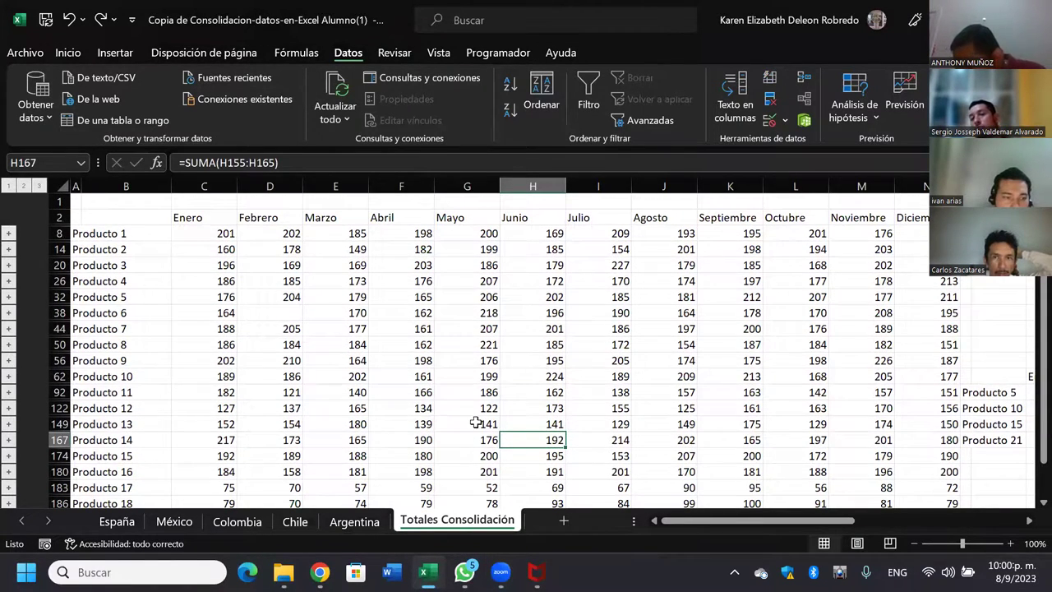
{"action": "scroll", "coordinate": [475, 422], "scroll_direction": "down", "scroll_amount": 1}
{"action": "scroll", "coordinate": [475, 423], "scroll_direction": "down", "scroll_amount": 2}
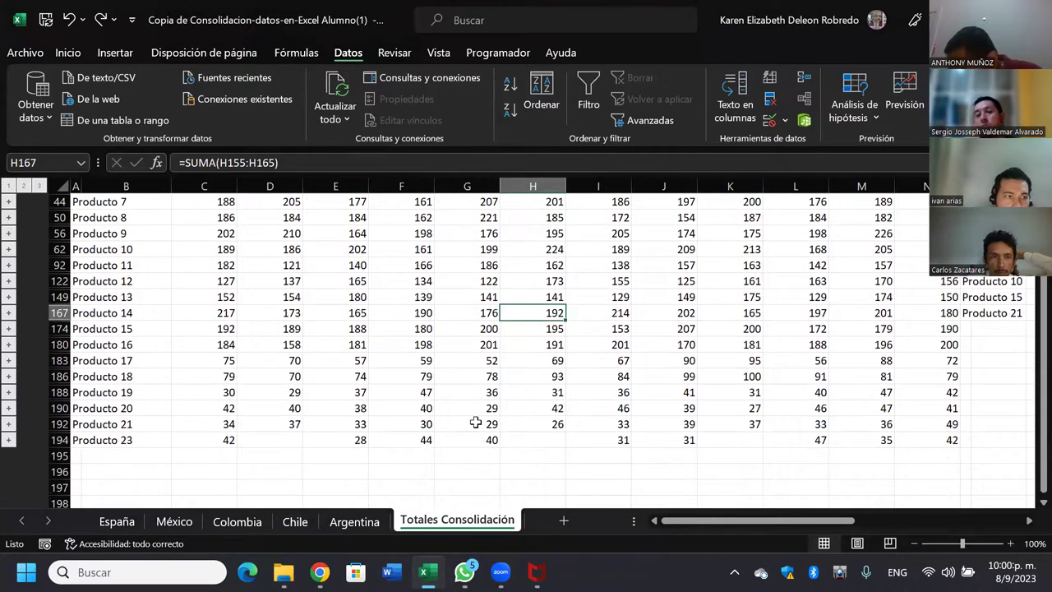
{"action": "scroll", "coordinate": [475, 423], "scroll_direction": "up", "scroll_amount": 2}
{"action": "scroll", "coordinate": [475, 422], "scroll_direction": "up", "scroll_amount": 1}
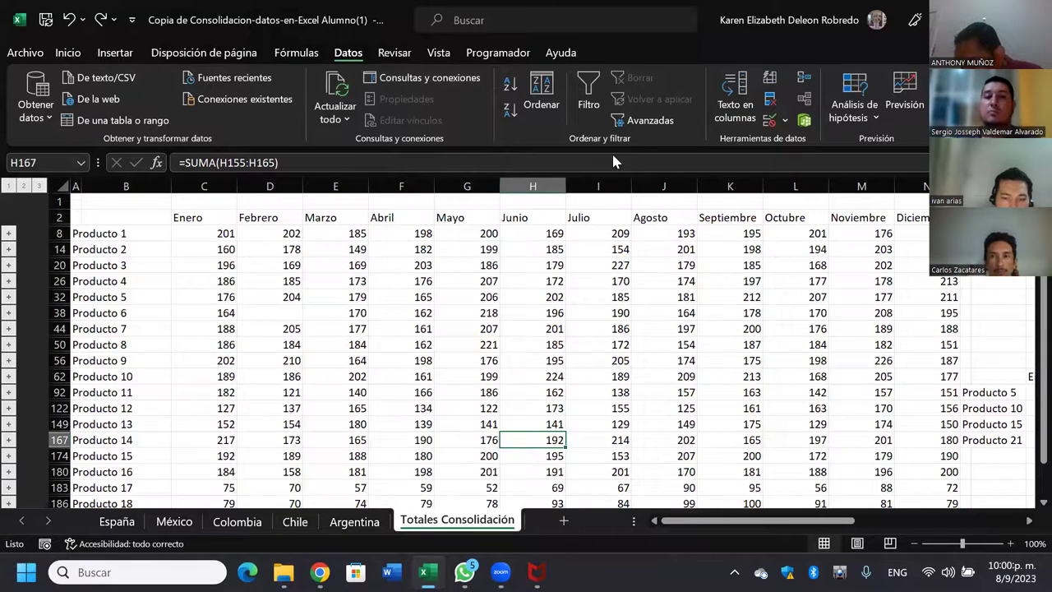
Turn off links to the source data and rerun the Suma consolidation from cell G32 on Totales Consolidación
{"action": "left_click", "coordinate": [64, 186]}
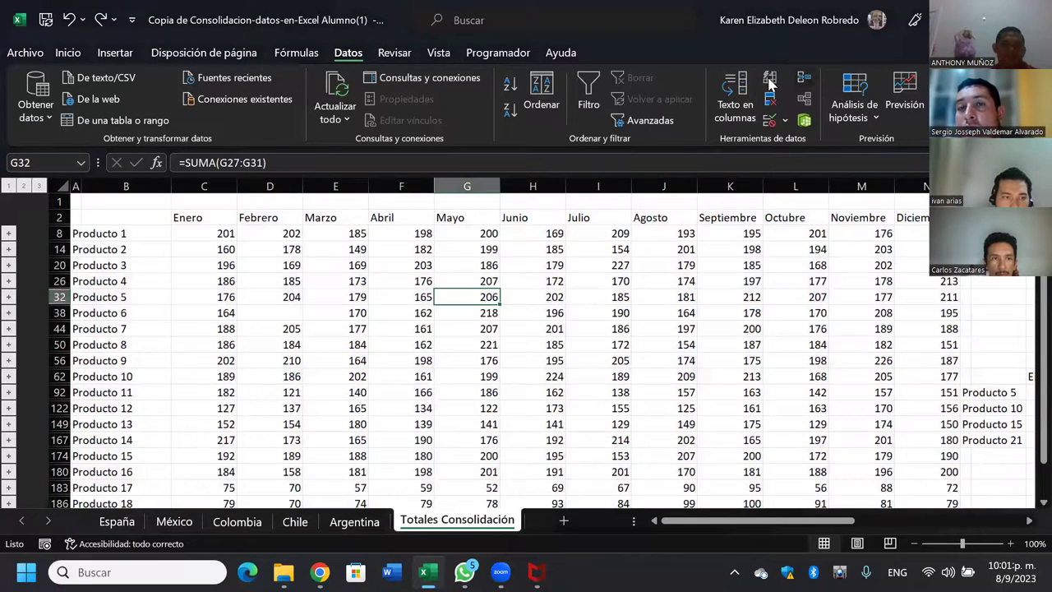
{"action": "left_click", "coordinate": [804, 78]}
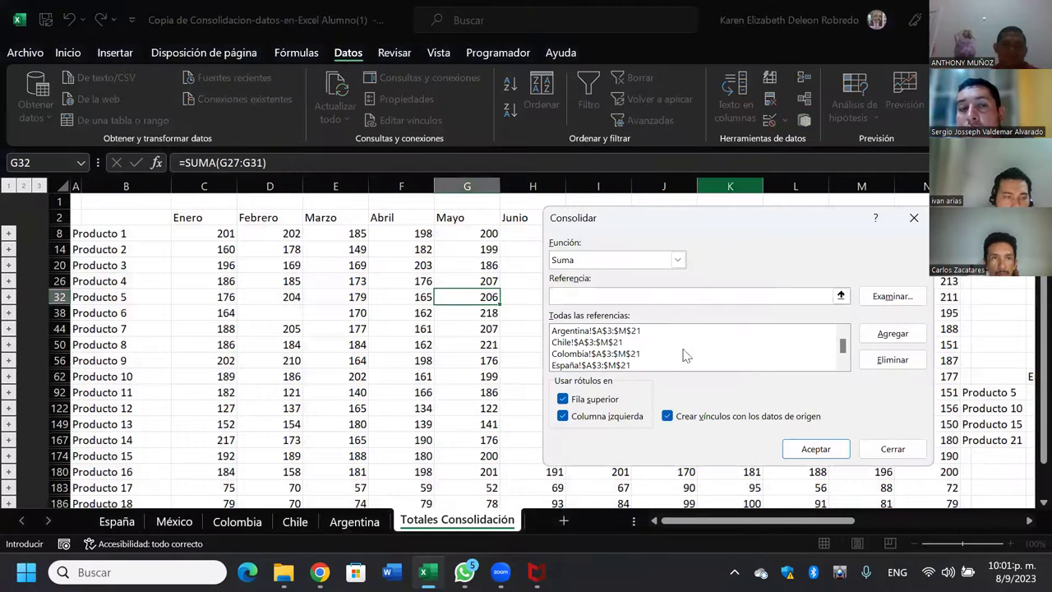
{"action": "left_click", "coordinate": [667, 417]}
{"action": "left_click", "coordinate": [817, 449]}
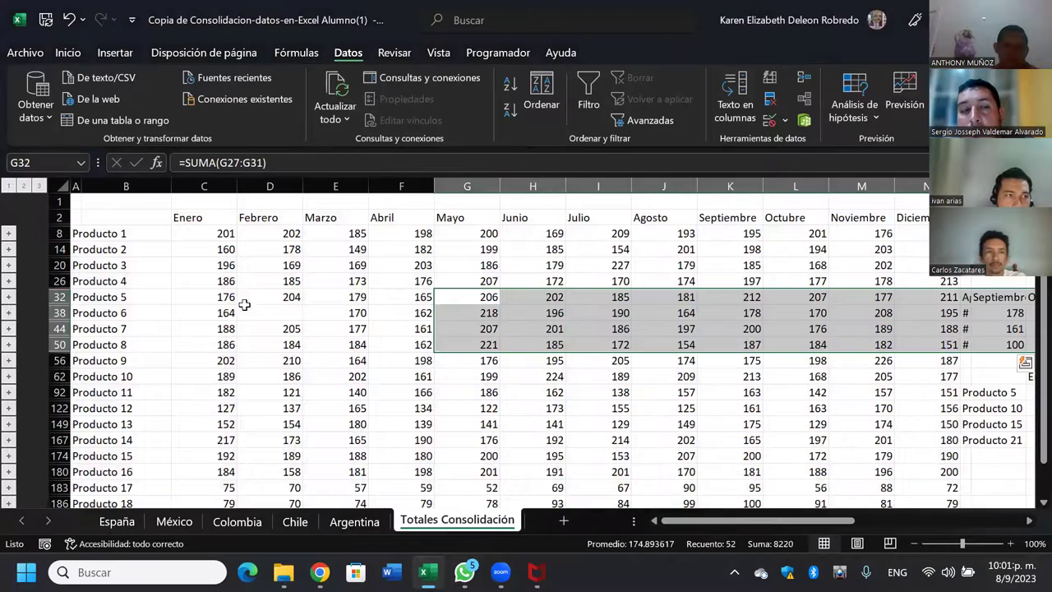
Check the product rows down to Producto 23 on Totales Consolidación, starting from cell C32
{"action": "left_click", "coordinate": [213, 297]}
{"action": "scroll", "coordinate": [270, 265], "scroll_direction": "down", "scroll_amount": 3}
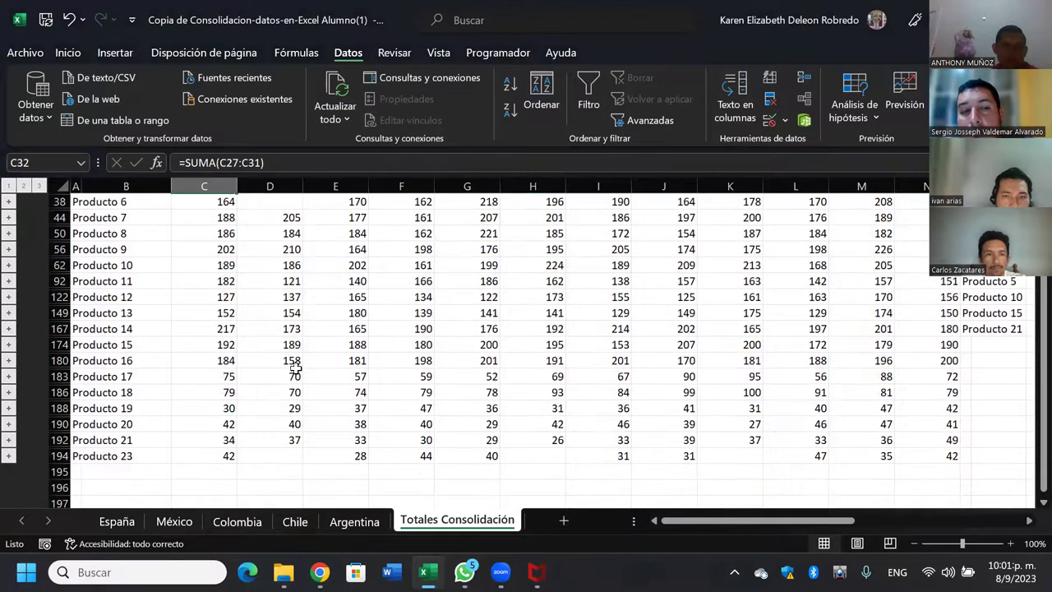
{"action": "scroll", "coordinate": [261, 444], "scroll_direction": "up", "scroll_amount": 3}
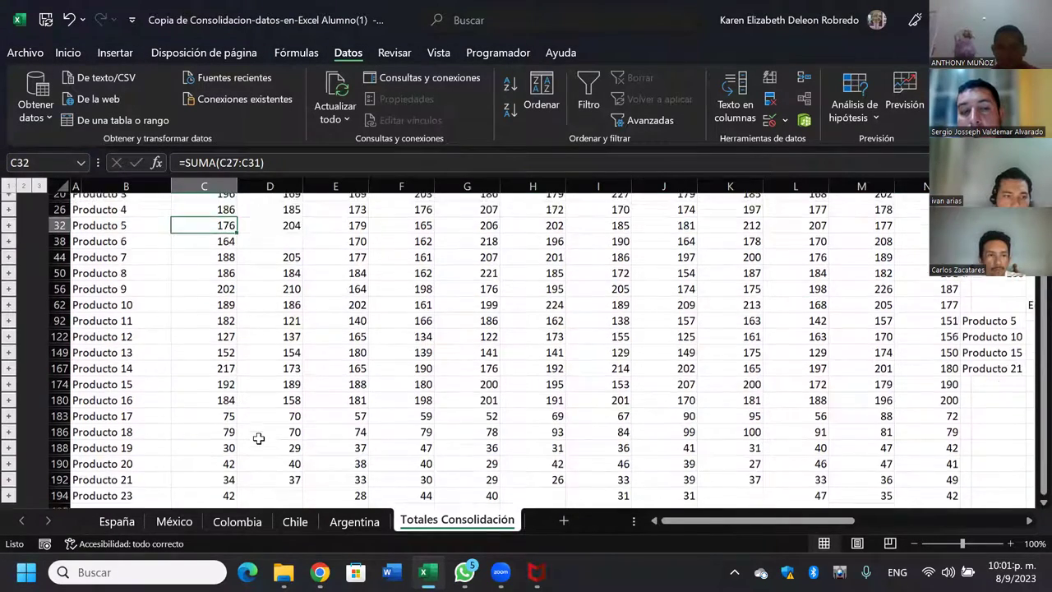
{"action": "scroll", "coordinate": [263, 386], "scroll_direction": "down", "scroll_amount": 1}
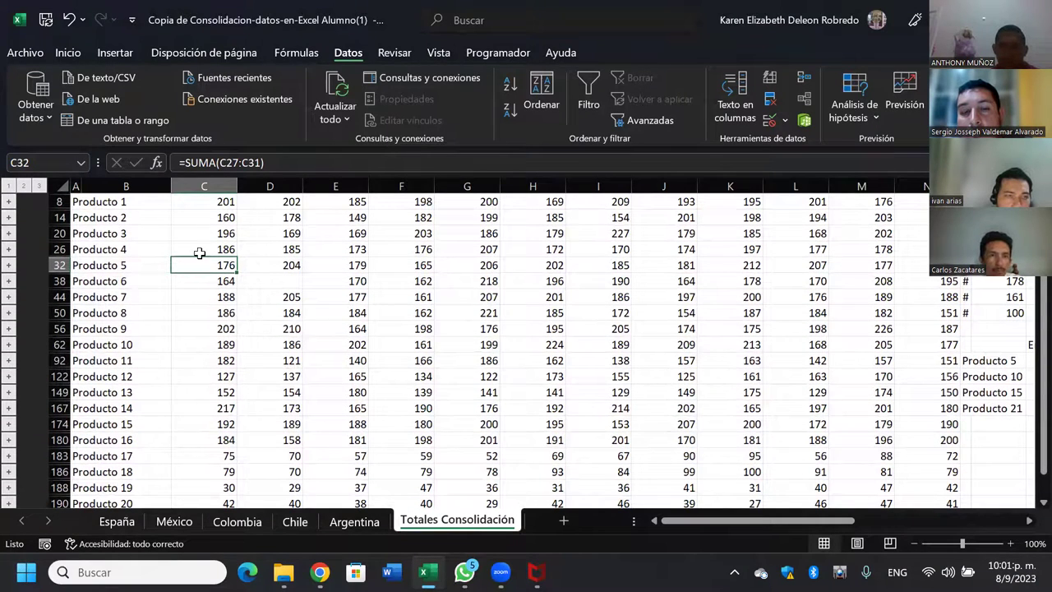
{"action": "scroll", "coordinate": [198, 261], "scroll_direction": "up", "scroll_amount": 1}
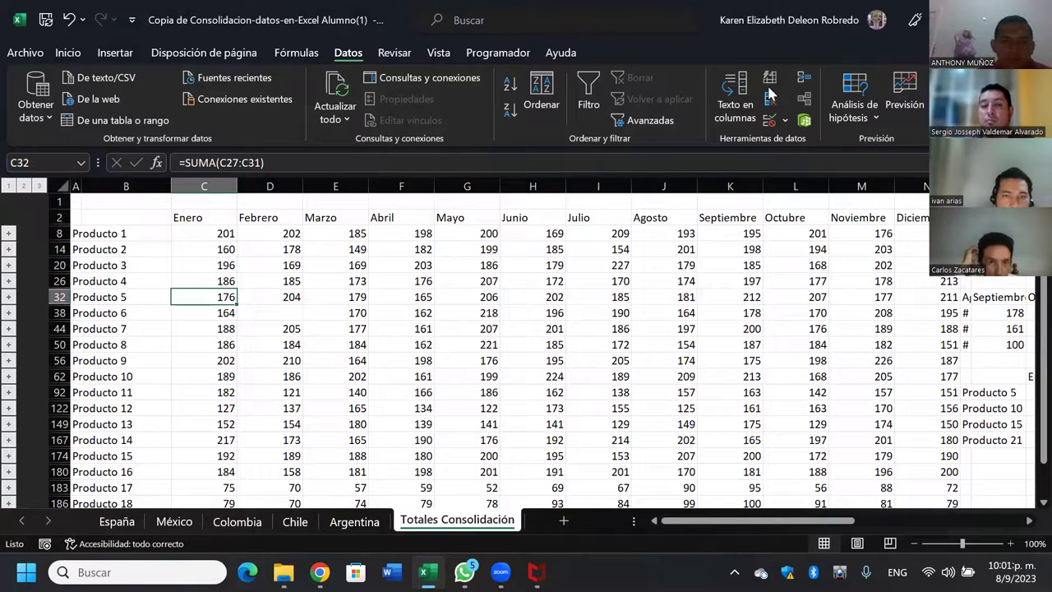
Remove the $A$3:$M$21 references of Chile, Argentina, Colombia, España and México from the consolidation
{"action": "left_click", "coordinate": [805, 81]}
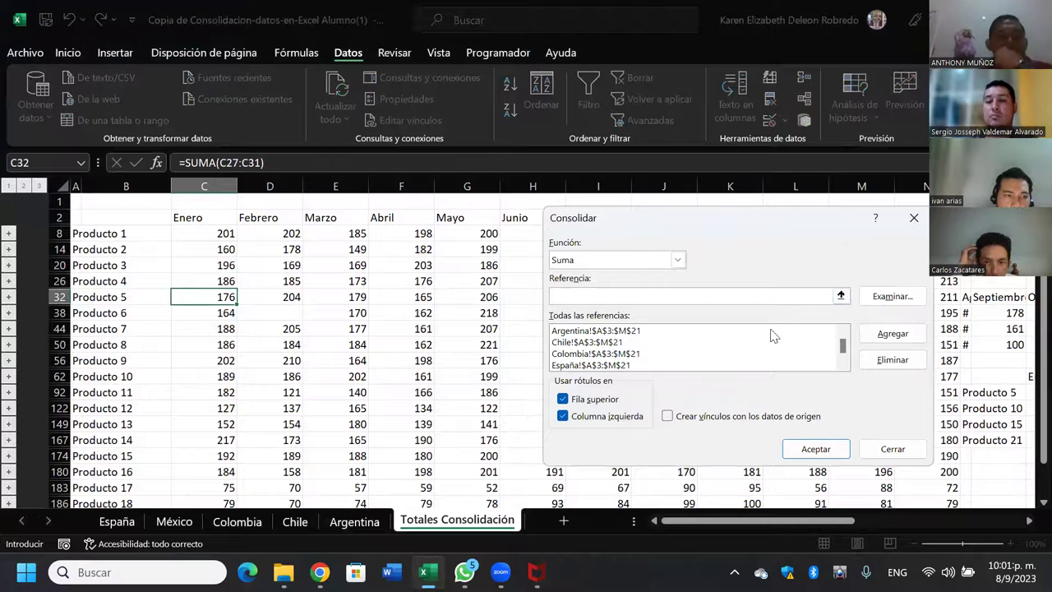
{"action": "left_click", "coordinate": [664, 342]}
{"action": "left_click", "coordinate": [891, 364]}
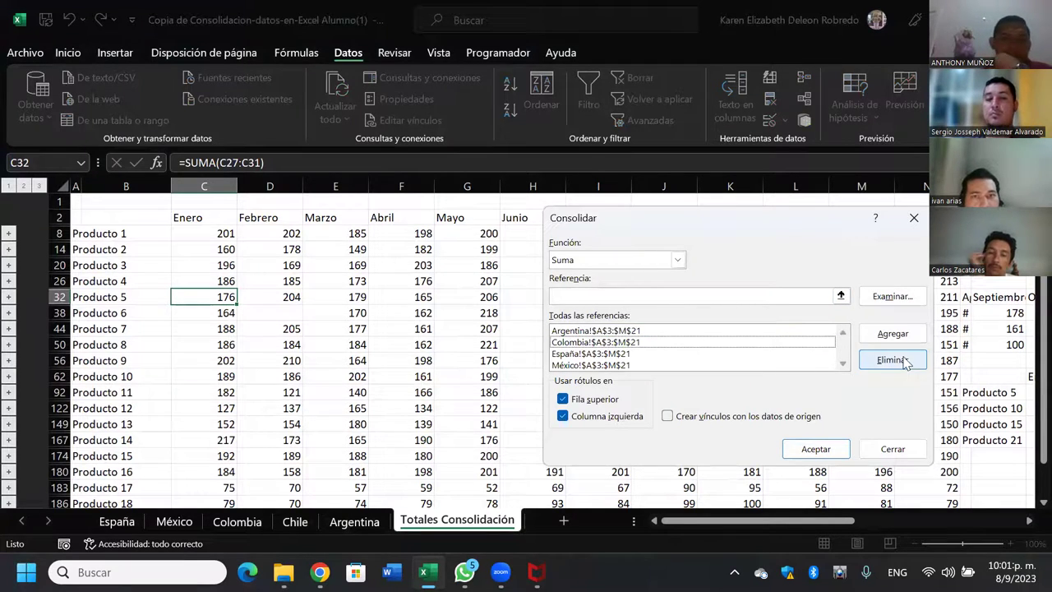
{"action": "left_click", "coordinate": [676, 332]}
{"action": "left_click", "coordinate": [892, 363]}
{"action": "left_click", "coordinate": [629, 331]}
{"action": "left_click", "coordinate": [891, 362]}
{"action": "left_click", "coordinate": [629, 330]}
{"action": "left_click", "coordinate": [892, 362]}
{"action": "left_click", "coordinate": [648, 332]}
{"action": "left_click", "coordinate": [876, 364]}
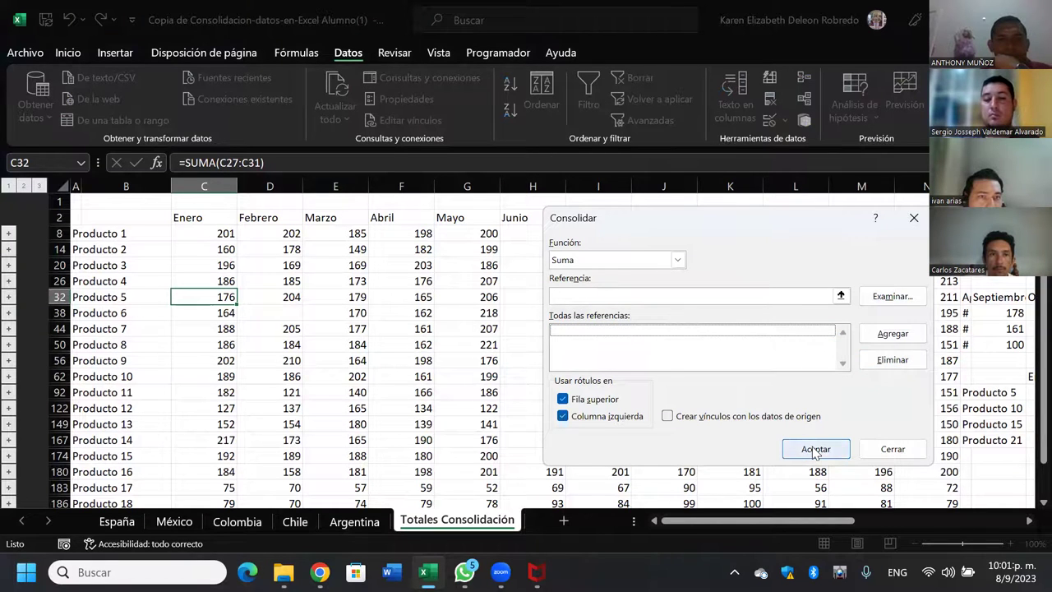
Close out the consolidation with no references and check the product totals down to Producto 23 on Totales Consolidación
{"action": "key", "text": "Return"}
{"action": "left_click", "coordinate": [524, 394]}
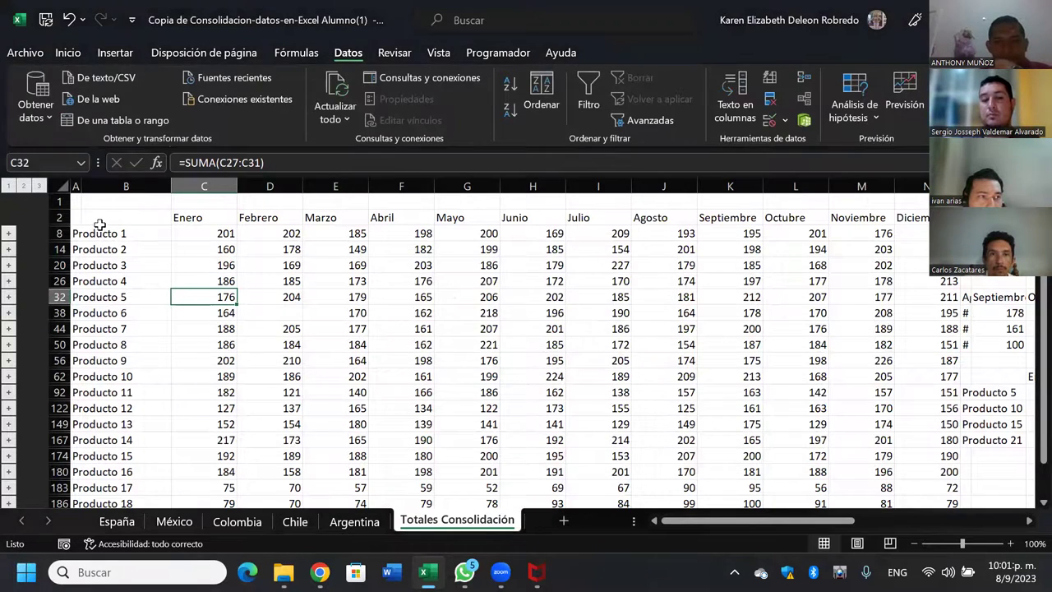
{"action": "left_click_drag", "start_coordinate": [164, 202], "coordinate": [764, 516]}
{"action": "left_click", "coordinate": [551, 406]}
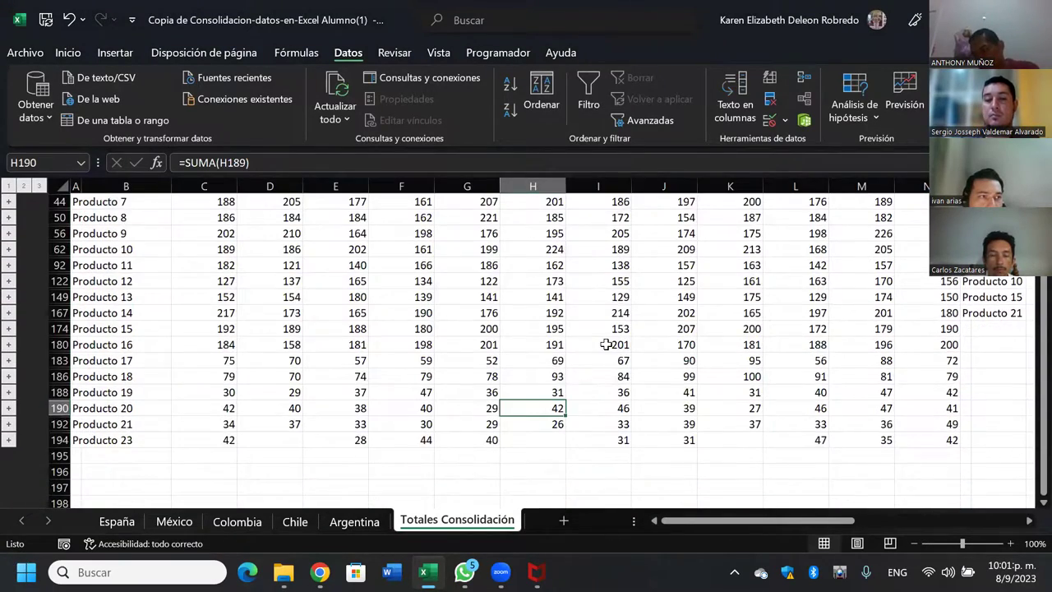
{"action": "scroll", "coordinate": [606, 344], "scroll_direction": "up", "scroll_amount": 3}
Delete the Totales Consolidación sheet and add a new blank sheet after Argentina
{"action": "right_click", "coordinate": [463, 518]}
{"action": "left_click", "coordinate": [522, 307]}
{"action": "left_click", "coordinate": [506, 331]}
{"action": "left_click", "coordinate": [428, 520]}
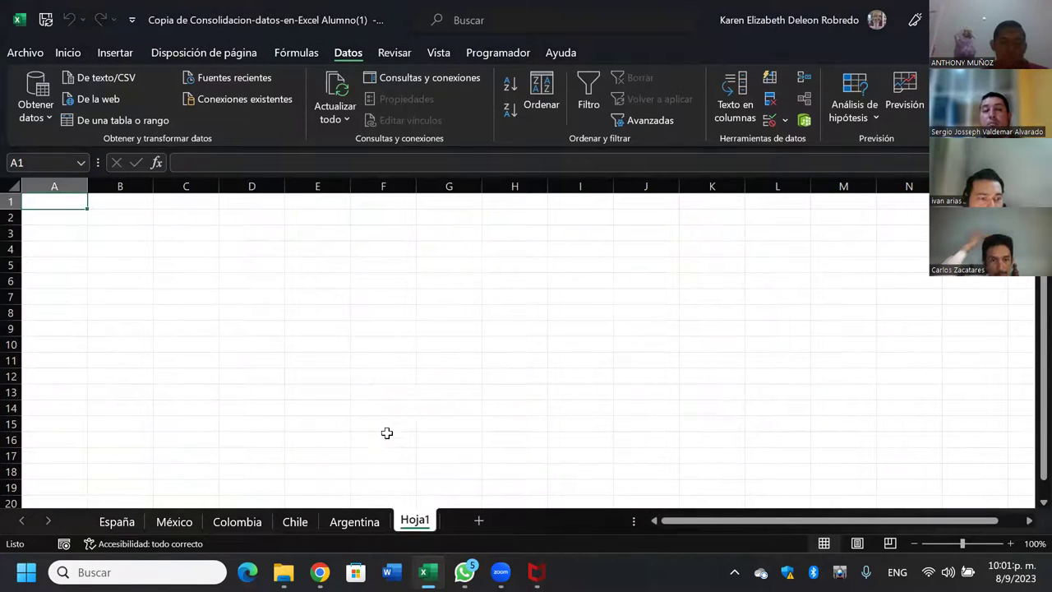
{"action": "left_click", "coordinate": [383, 407]}
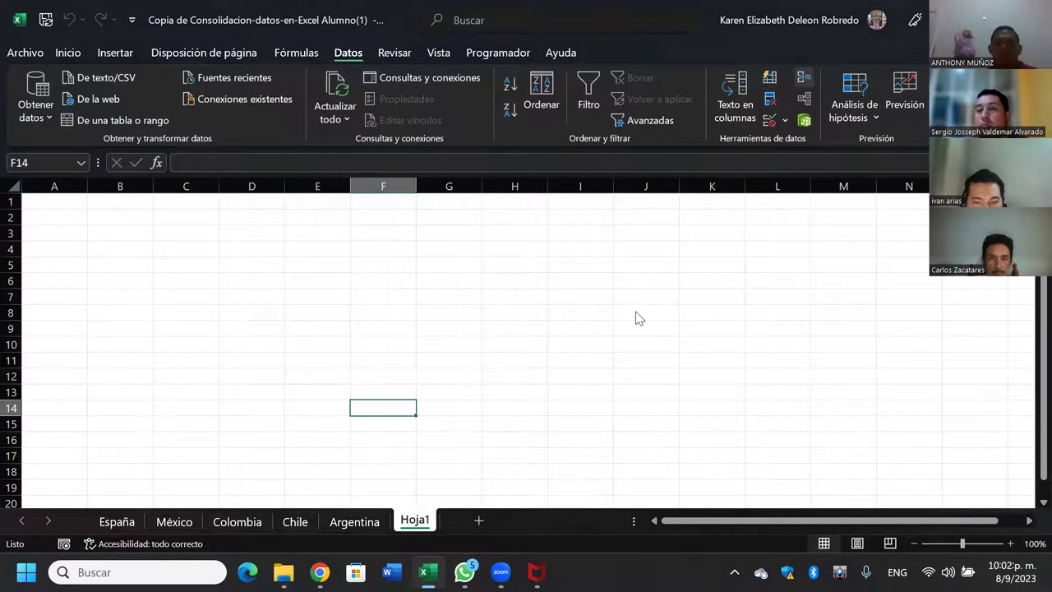
{"action": "left_click", "coordinate": [52, 204]}
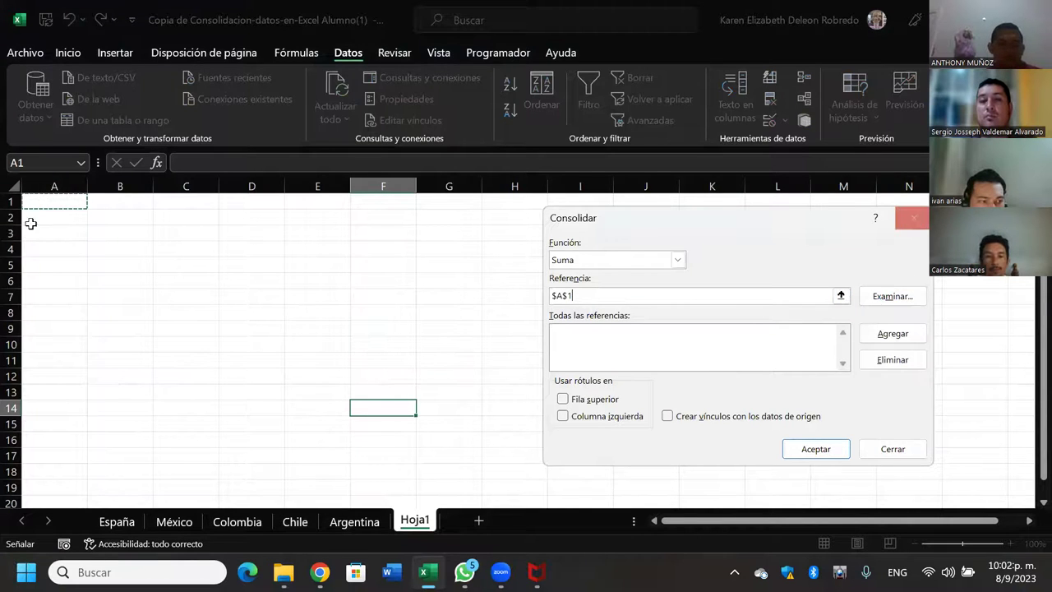
{"action": "key", "text": "Escape"}
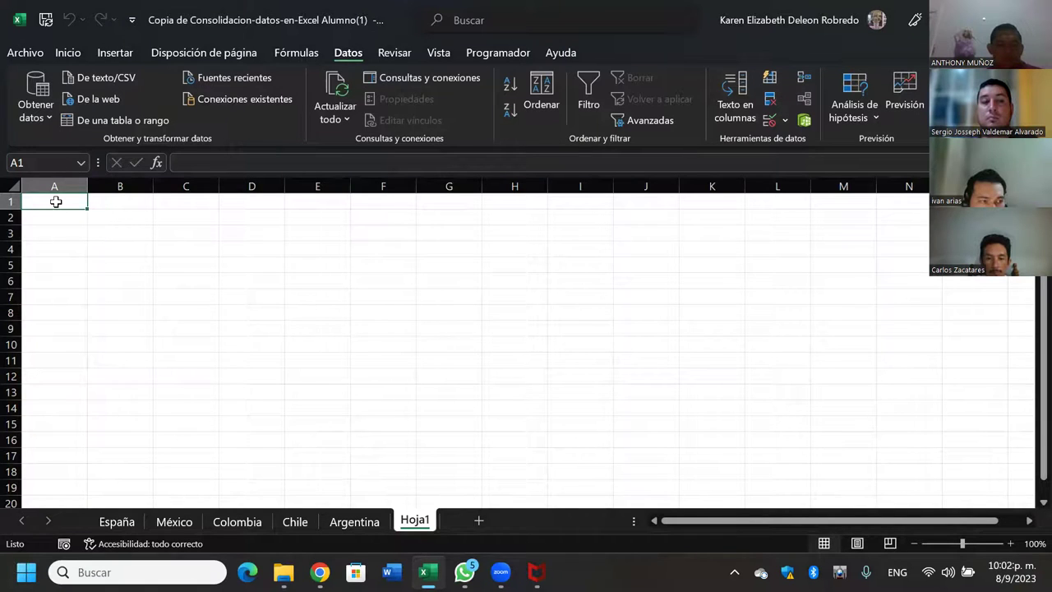
Start a Suma consolidation from cell A1 of Hoja1 and look through the product tables on the five country sheets
{"action": "left_click", "coordinate": [804, 122]}
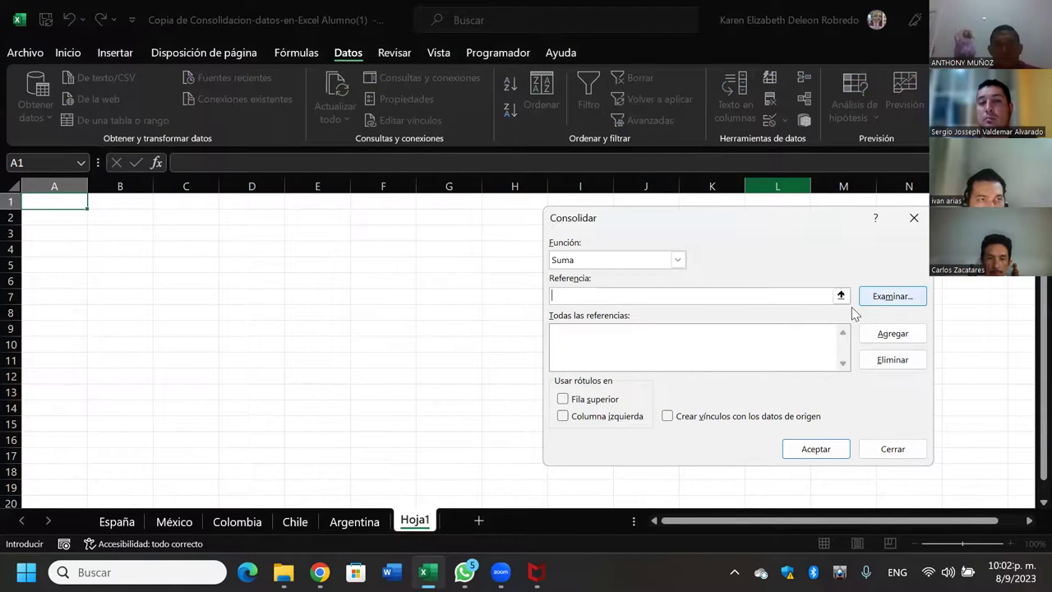
{"action": "left_click", "coordinate": [115, 521]}
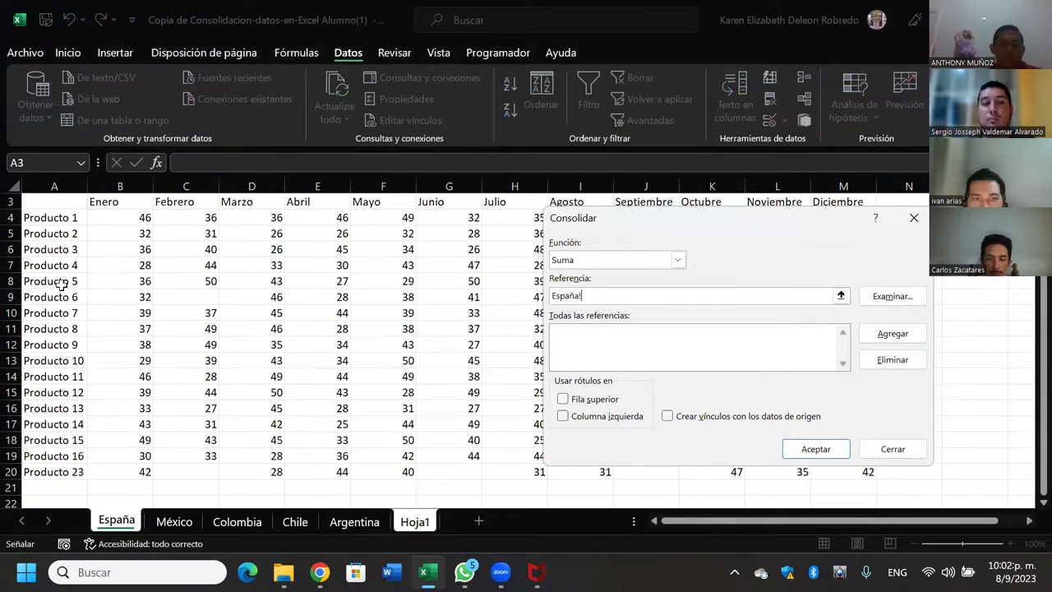
{"action": "left_click", "coordinate": [174, 521]}
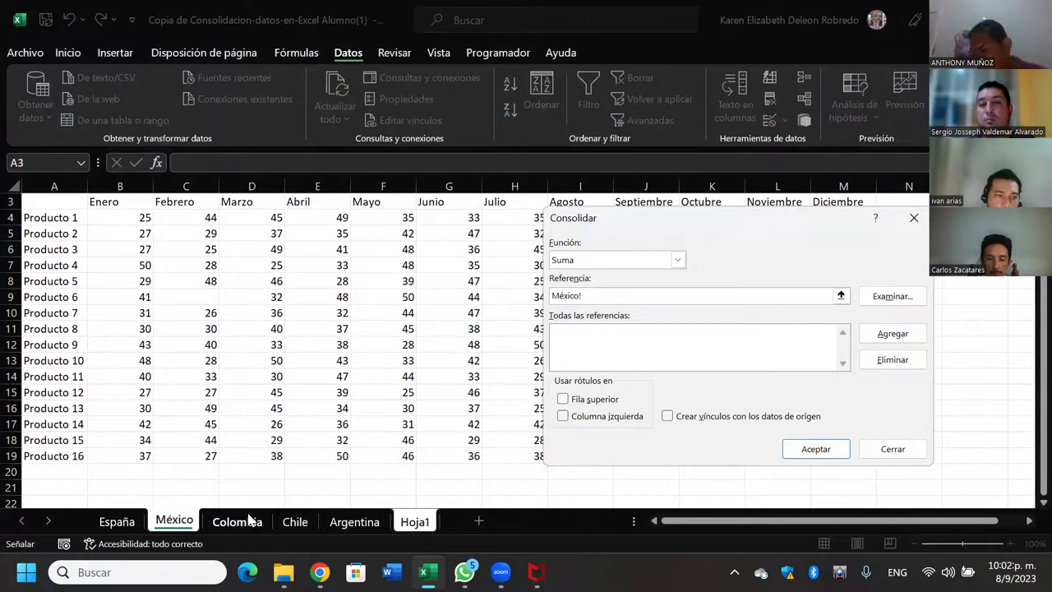
{"action": "left_click", "coordinate": [249, 518]}
{"action": "left_click", "coordinate": [296, 522]}
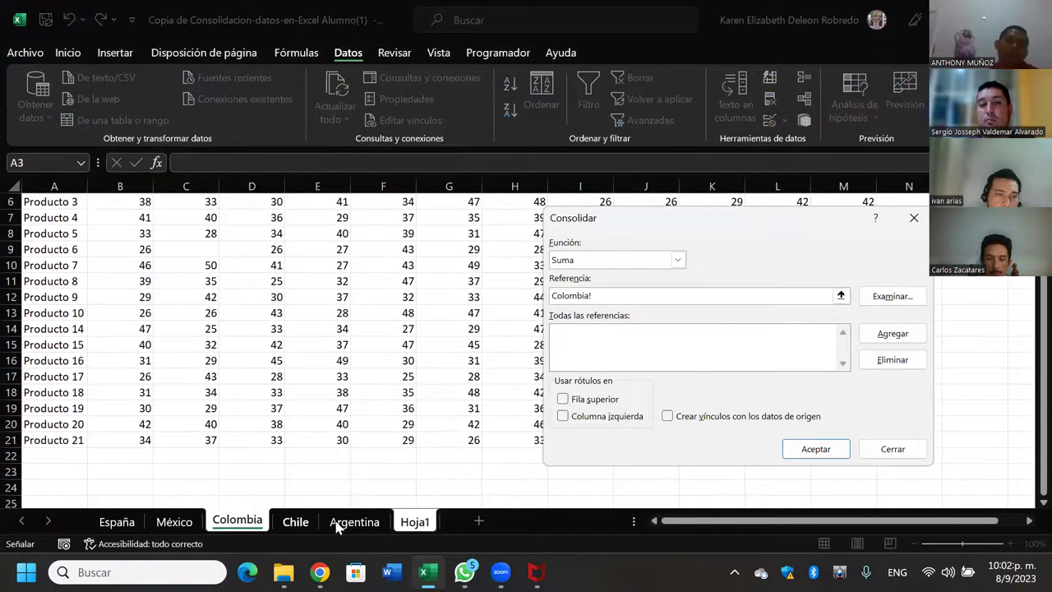
{"action": "left_click", "coordinate": [349, 526]}
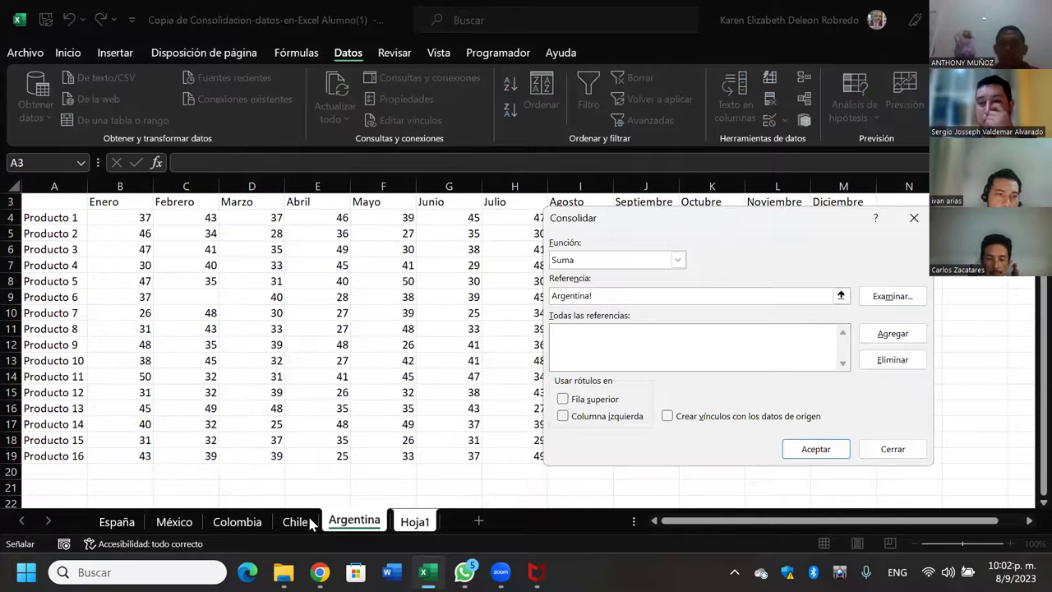
{"action": "left_click", "coordinate": [300, 523]}
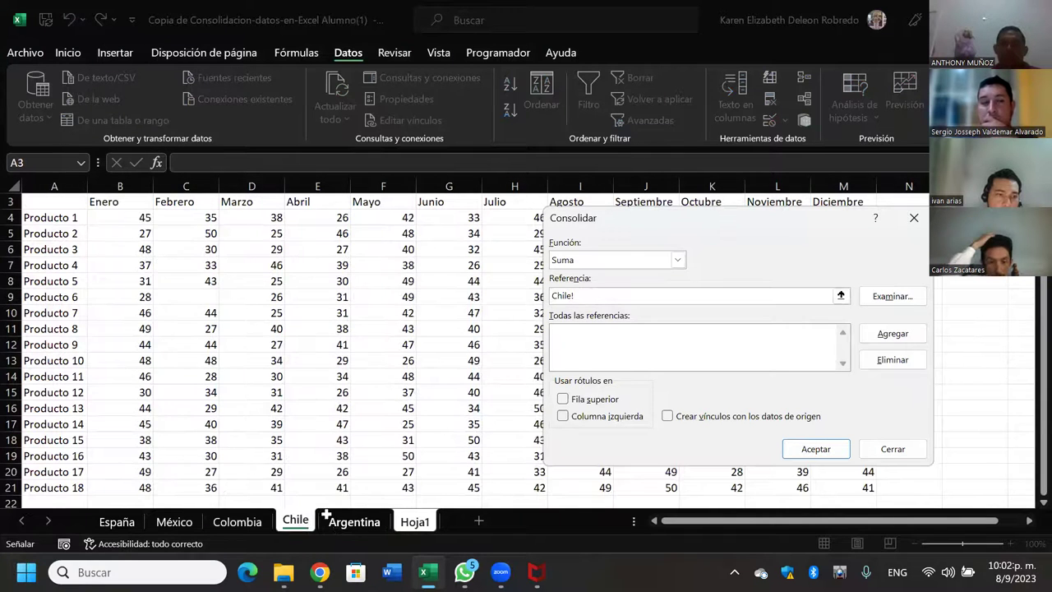
{"action": "left_click", "coordinate": [115, 523]}
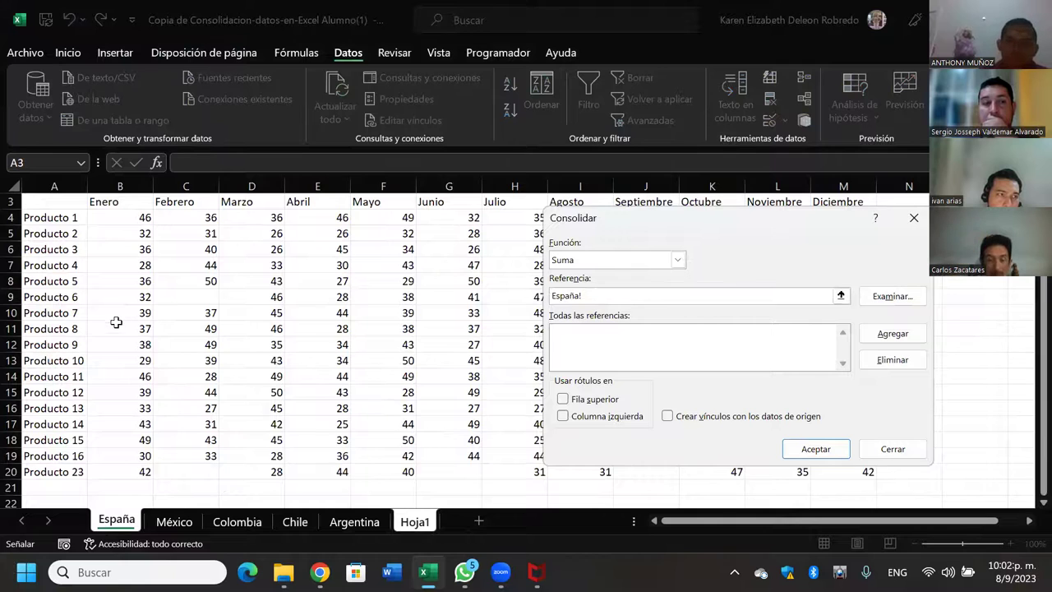
{"action": "scroll", "coordinate": [73, 239], "scroll_direction": "up", "scroll_amount": 1}
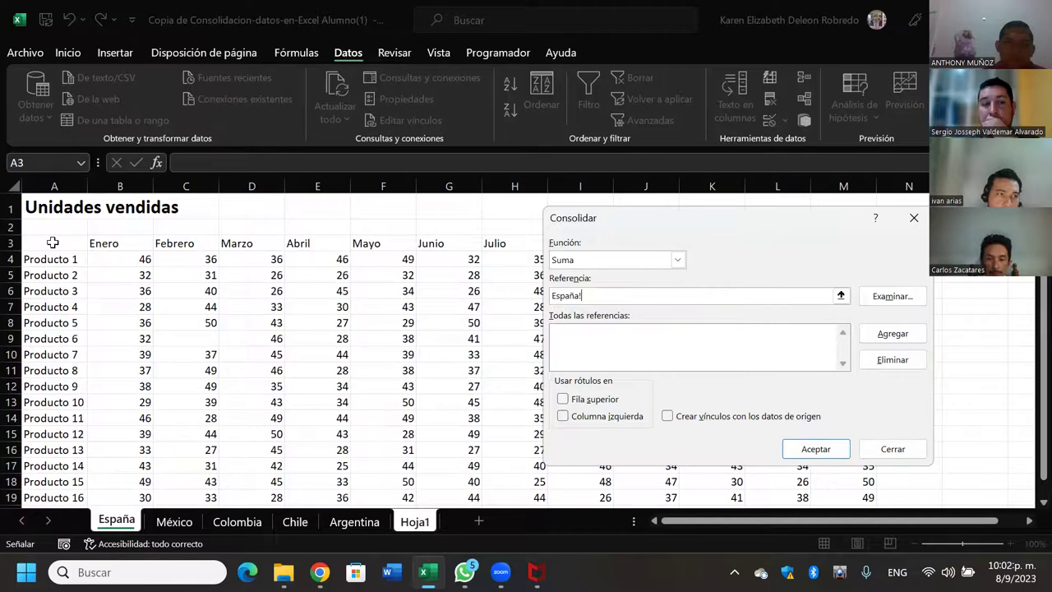
{"action": "left_click_drag", "start_coordinate": [347, 240], "coordinate": [839, 455]}
{"action": "left_click_drag", "start_coordinate": [823, 500], "coordinate": [770, 434]}
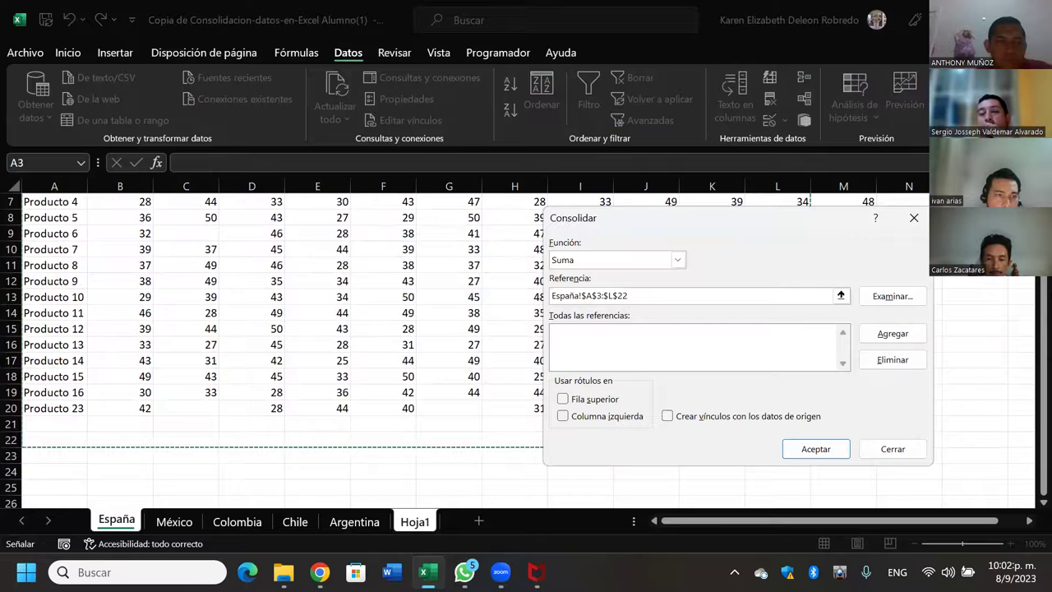
{"action": "left_click", "coordinate": [914, 218]}
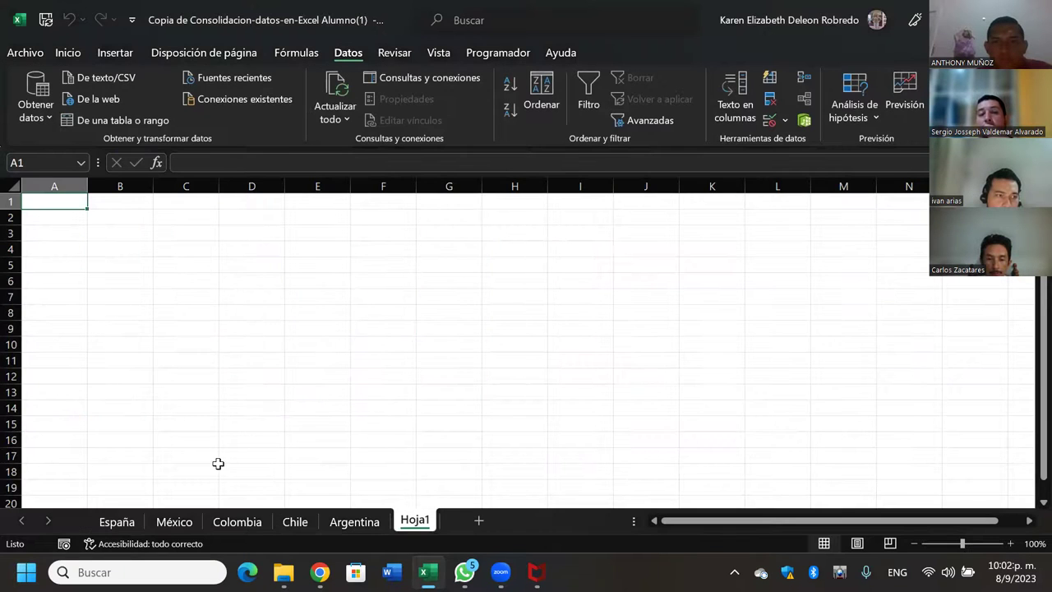
Compare the product rows and month columns on the España, México, Colombia, Chile and Argentina sheets
{"action": "left_click", "coordinate": [113, 522]}
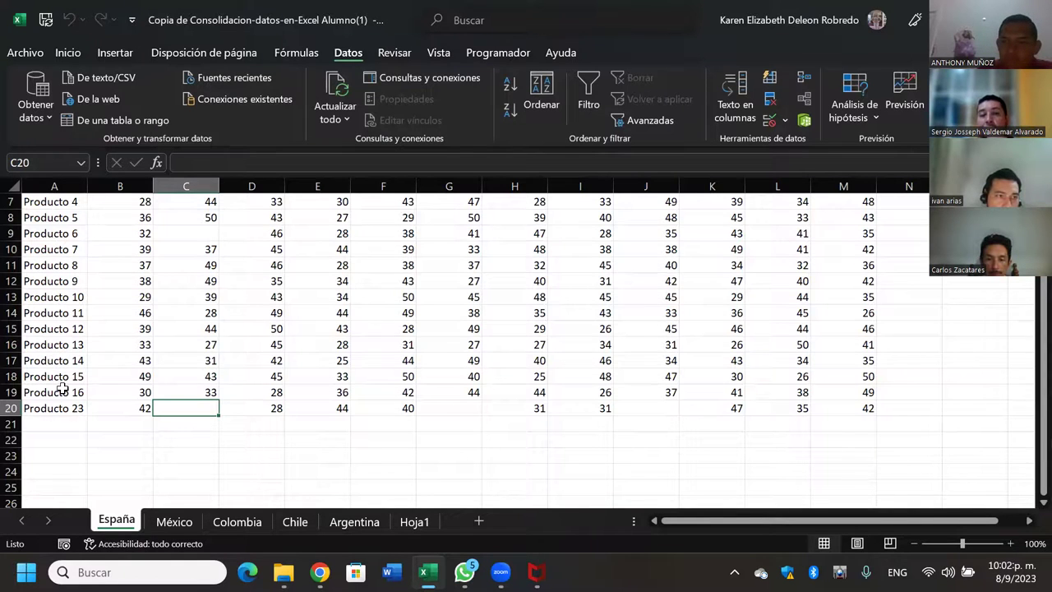
{"action": "left_click", "coordinate": [174, 521]}
{"action": "left_click", "coordinate": [238, 521]}
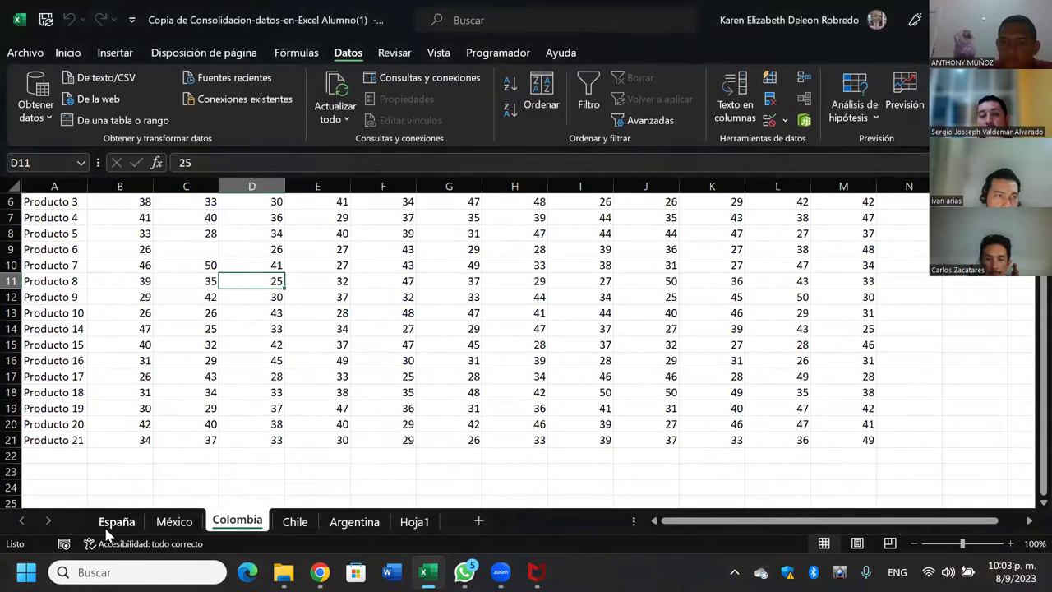
{"action": "left_click", "coordinate": [131, 523]}
{"action": "left_click", "coordinate": [172, 521]}
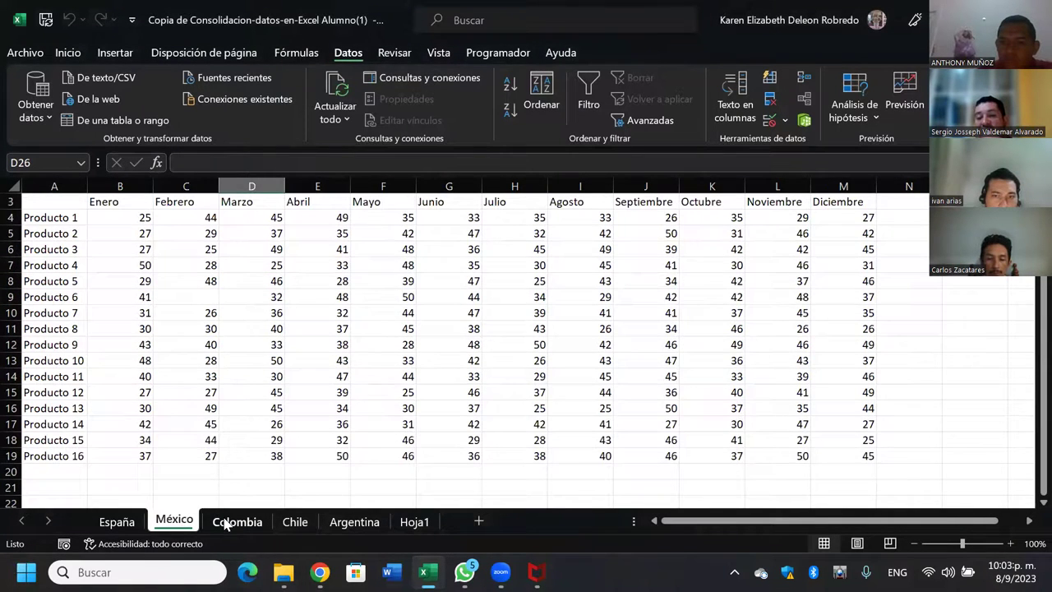
{"action": "left_click", "coordinate": [271, 523]}
{"action": "left_click", "coordinate": [293, 522]}
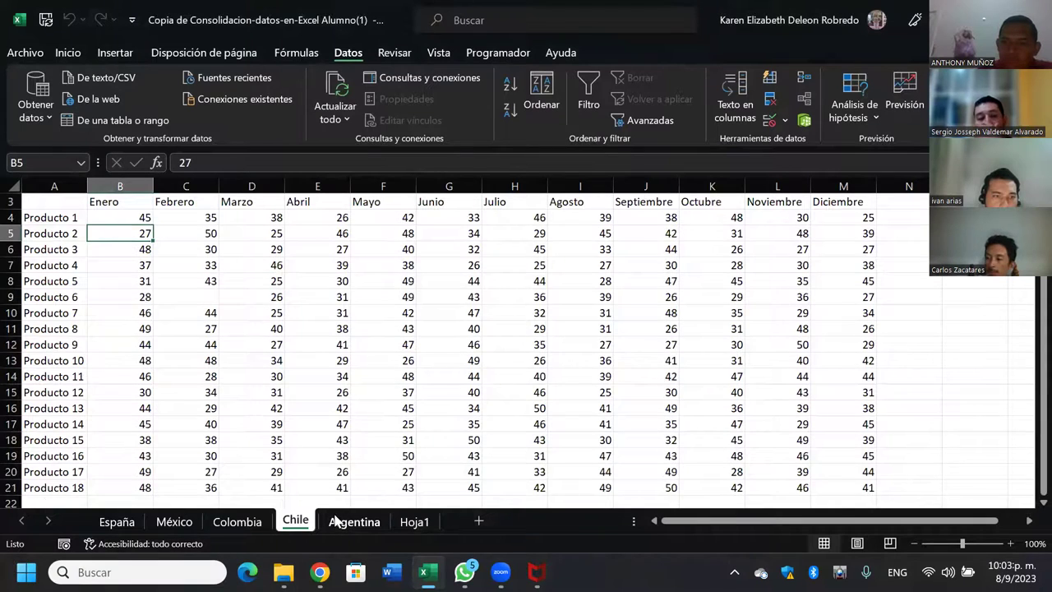
{"action": "left_click", "coordinate": [345, 523]}
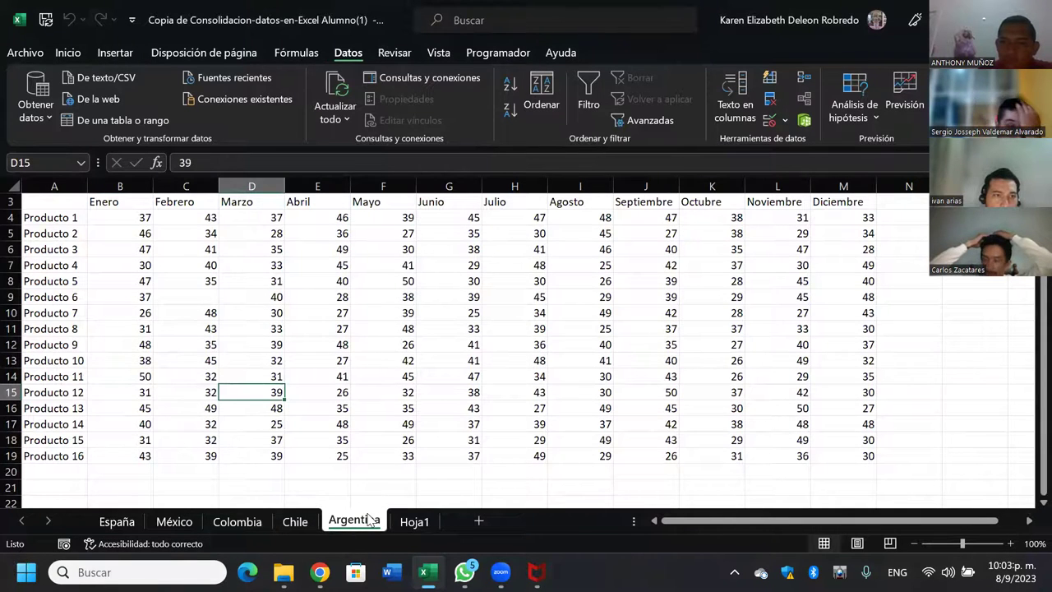
{"action": "left_click", "coordinate": [119, 522]}
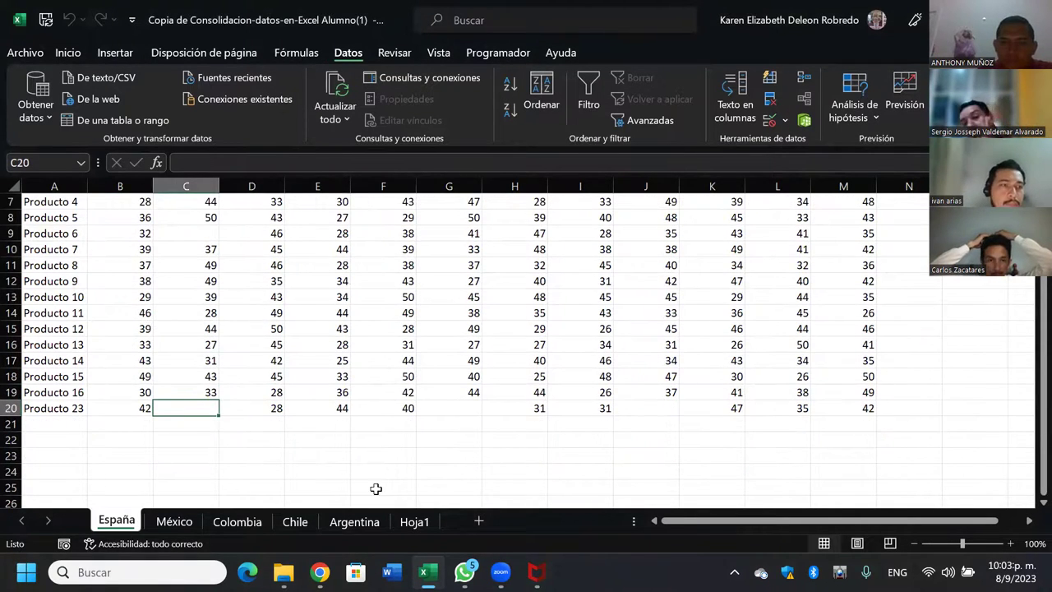
{"action": "scroll", "coordinate": [436, 489], "scroll_direction": "up", "scroll_amount": 2}
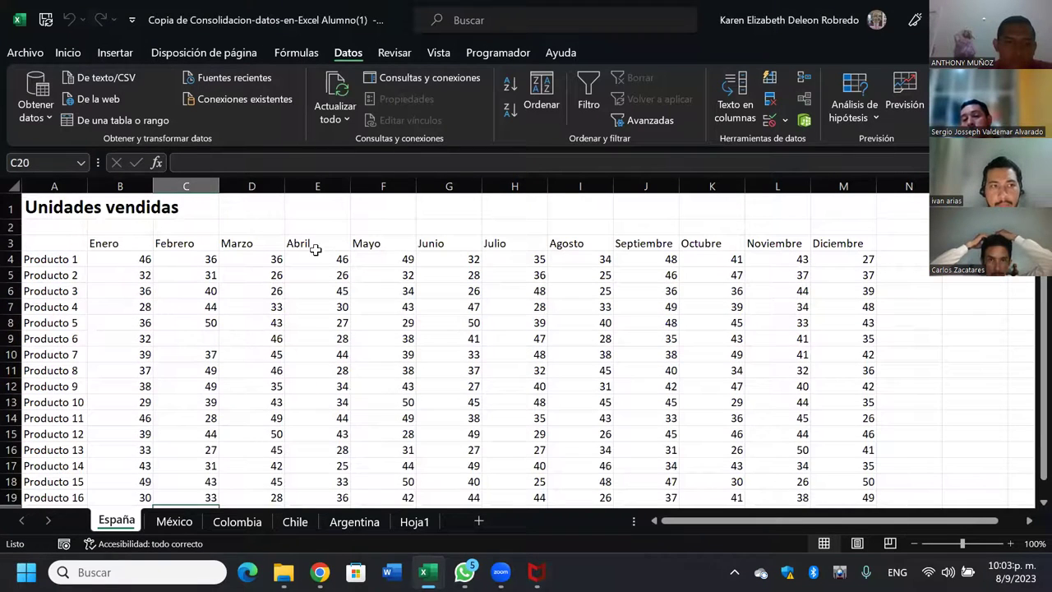
Start a Suma consolidation from the España sheet and add its range $A$3:$L$20 as a reference
{"action": "left_click", "coordinate": [803, 78]}
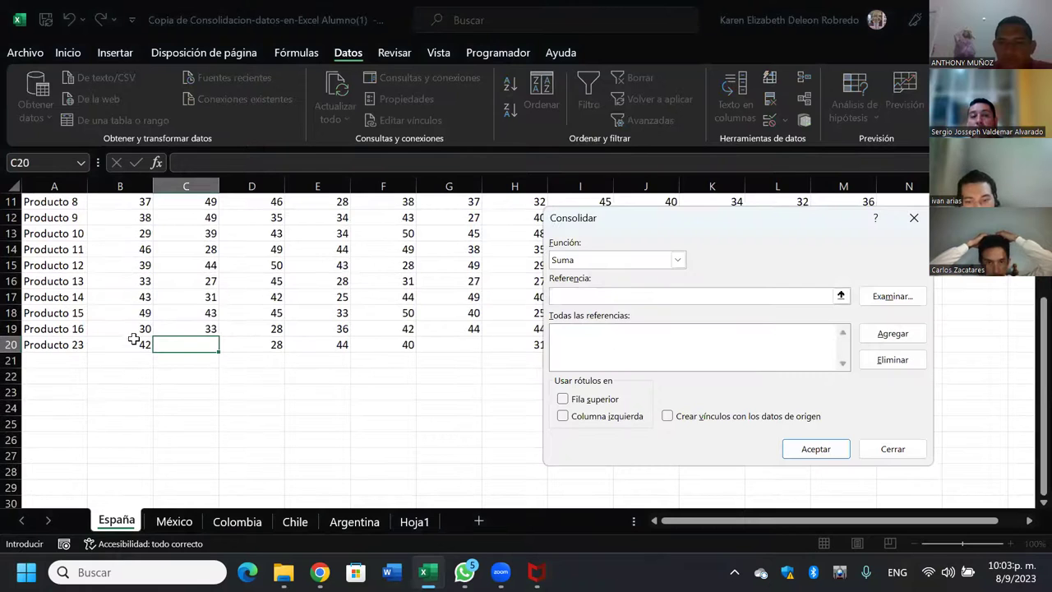
{"action": "scroll", "coordinate": [115, 352], "scroll_direction": "up", "scroll_amount": 3}
{"action": "left_click_drag", "start_coordinate": [30, 245], "coordinate": [672, 266]}
{"action": "left_click_drag", "start_coordinate": [829, 290], "coordinate": [804, 459]}
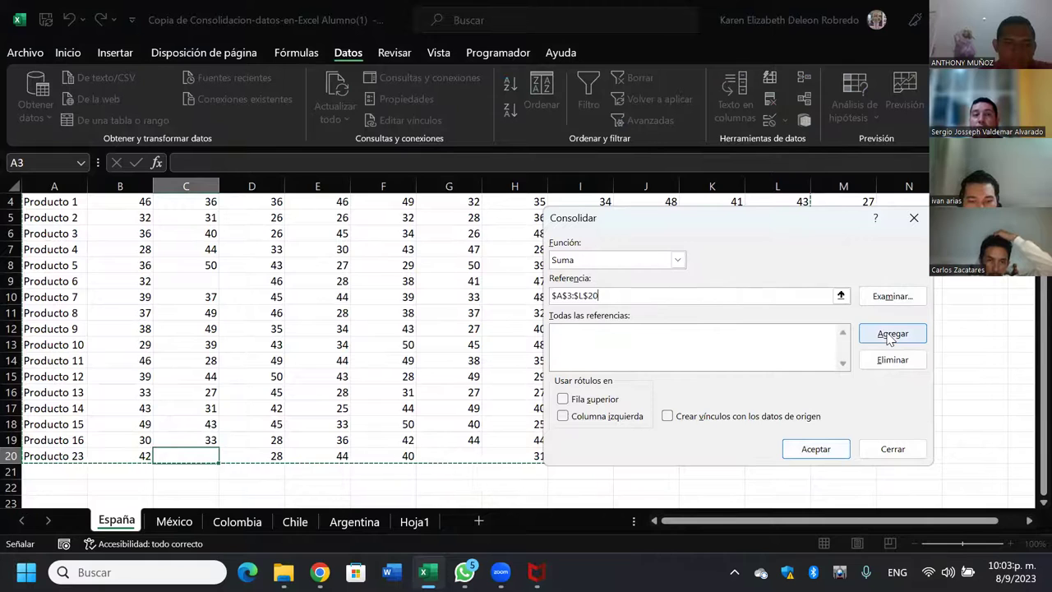
{"action": "left_click", "coordinate": [891, 334]}
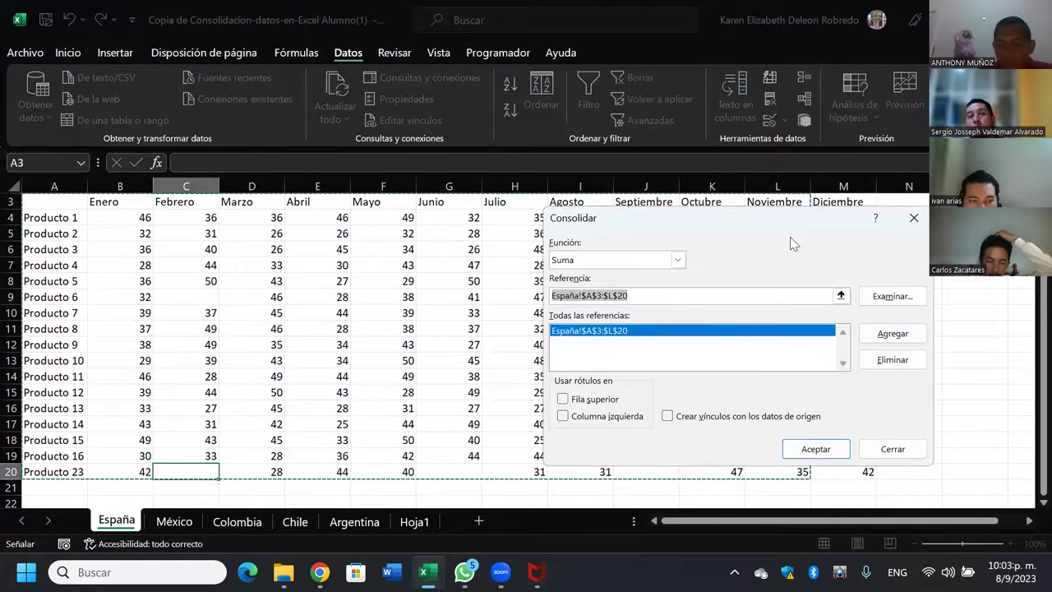
Add the México range $A$3:$M$19 to the consolidation references
{"action": "left_click", "coordinate": [168, 522]}
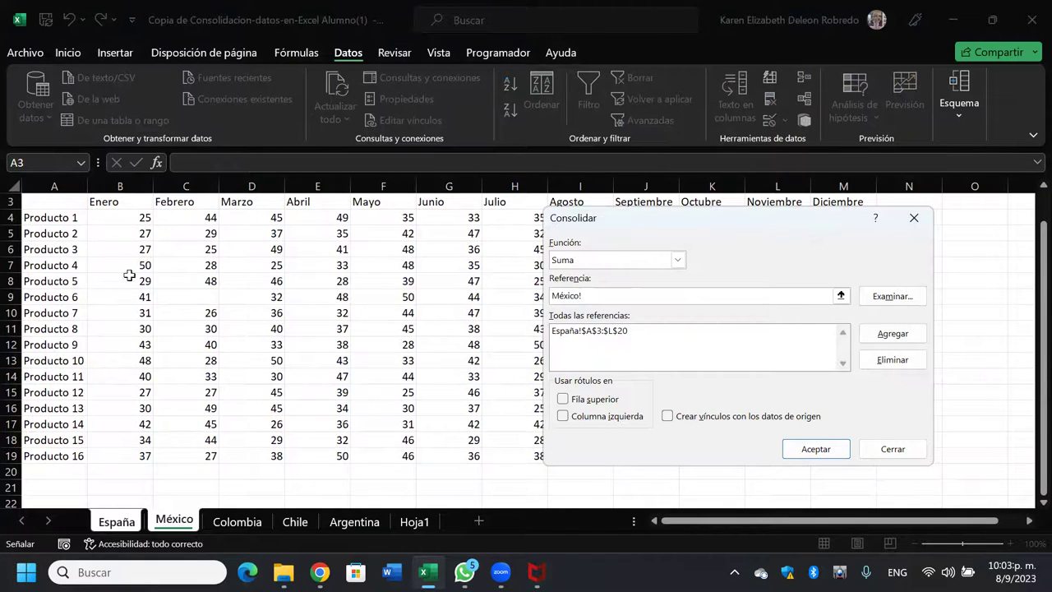
{"action": "scroll", "coordinate": [62, 241], "scroll_direction": "up", "scroll_amount": 1}
{"action": "left_click_drag", "start_coordinate": [54, 244], "coordinate": [832, 284]}
{"action": "left_click_drag", "start_coordinate": [842, 385], "coordinate": [811, 449]}
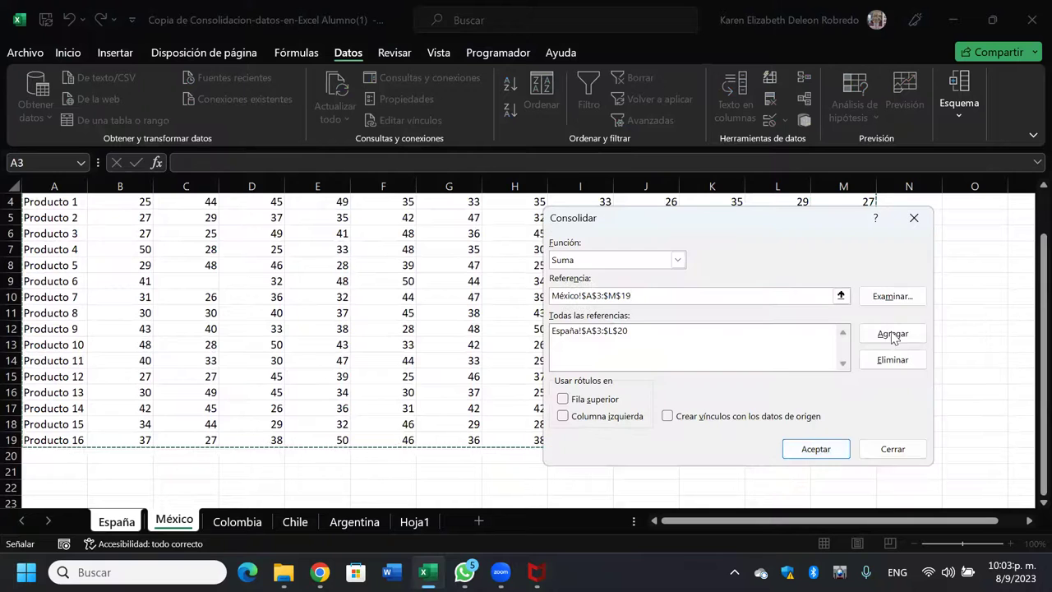
{"action": "left_click", "coordinate": [893, 333]}
Add the Colombia range $A$3:$M$21 to the consolidation references
{"action": "left_click", "coordinate": [234, 522]}
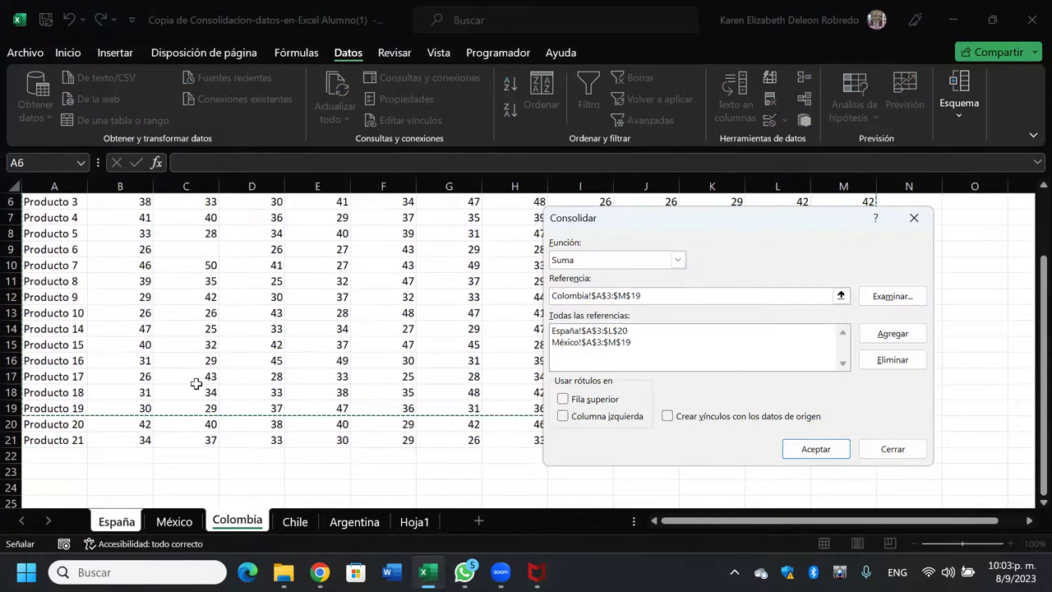
{"action": "scroll", "coordinate": [148, 329], "scroll_direction": "up", "scroll_amount": 2}
{"action": "scroll", "coordinate": [349, 383], "scroll_direction": "down", "scroll_amount": 4}
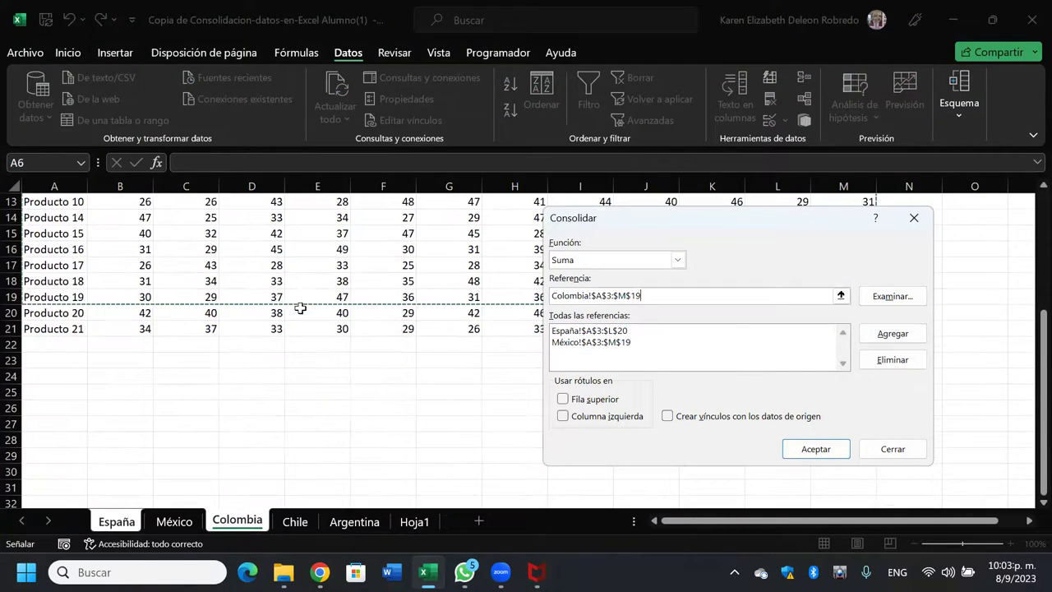
{"action": "left_click", "coordinate": [272, 360]}
{"action": "scroll", "coordinate": [152, 261], "scroll_direction": "up", "scroll_amount": 1}
{"action": "scroll", "coordinate": [151, 261], "scroll_direction": "up", "scroll_amount": 4}
{"action": "left_click_drag", "start_coordinate": [59, 245], "coordinate": [825, 474]}
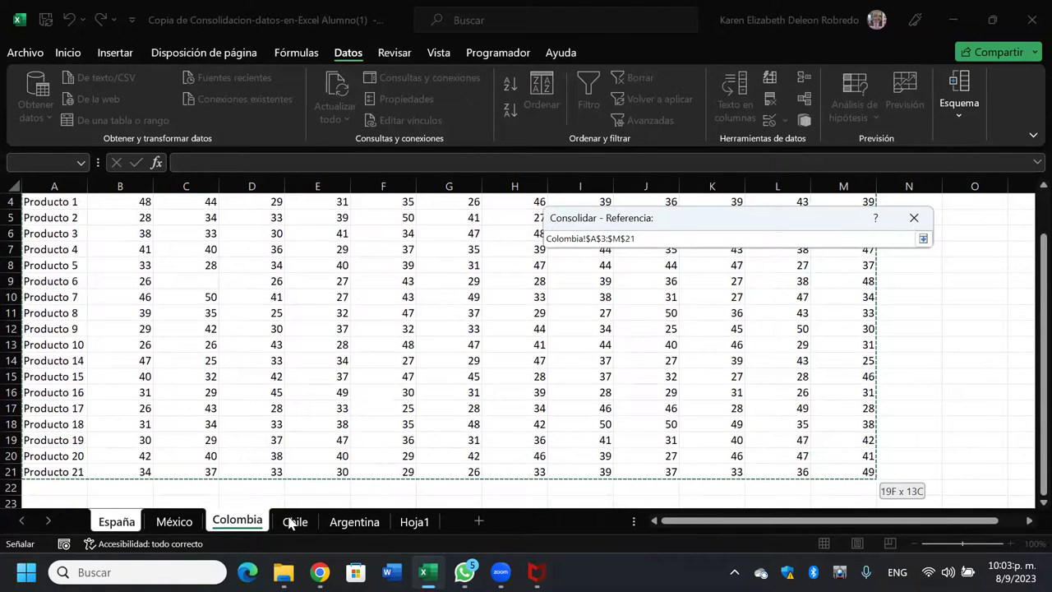
{"action": "left_click_drag", "start_coordinate": [291, 523], "coordinate": [324, 518]}
{"action": "left_click", "coordinate": [898, 332]}
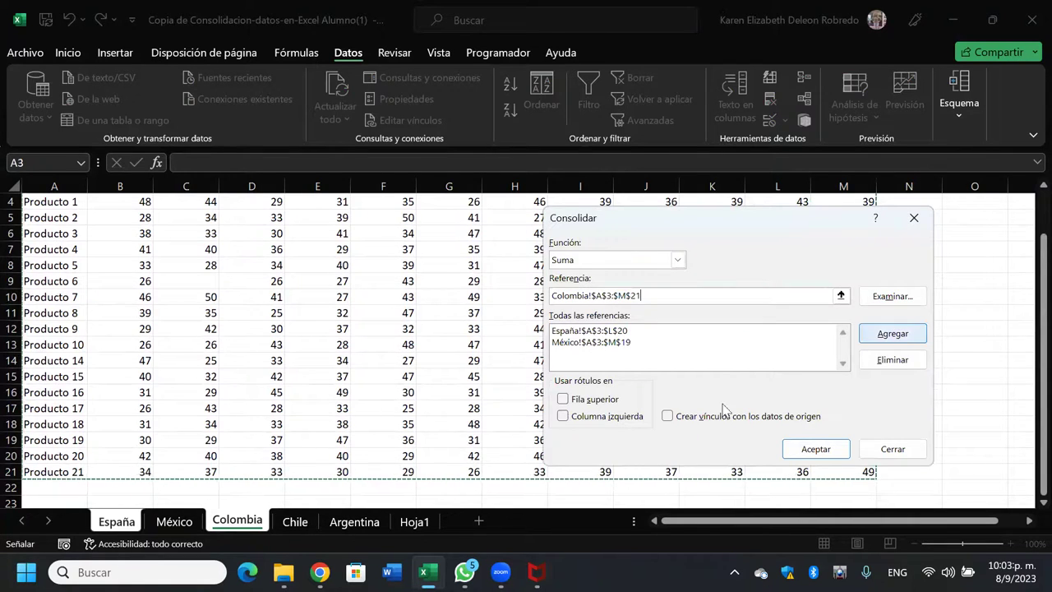
Add the Chile range $A$3:$M$21 to the consolidation references
{"action": "left_click", "coordinate": [295, 521]}
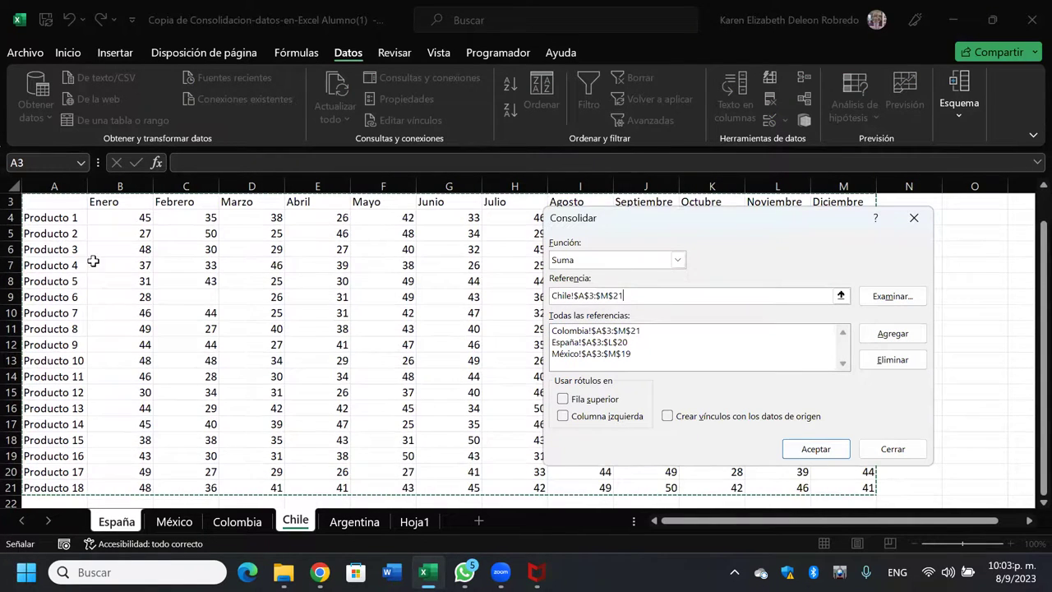
{"action": "scroll", "coordinate": [162, 280], "scroll_direction": "down", "scroll_amount": 3}
{"action": "scroll", "coordinate": [228, 318], "scroll_direction": "up", "scroll_amount": 3}
{"action": "left_click", "coordinate": [893, 333]}
Add the Argentina range $A$3:$L$20 to the consolidation references
{"action": "left_click", "coordinate": [354, 521]}
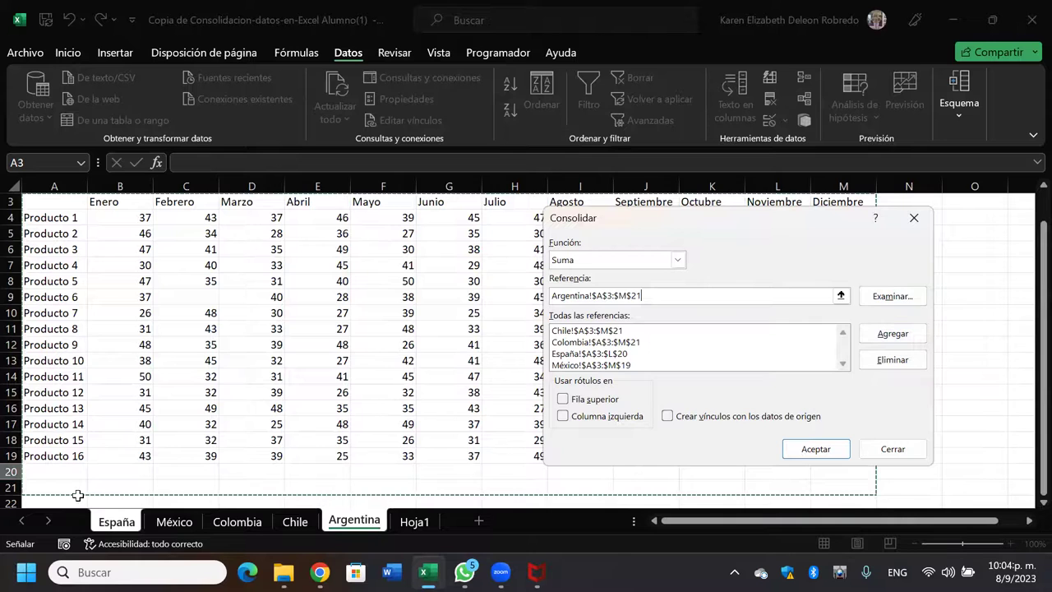
{"action": "left_click", "coordinate": [74, 456]}
{"action": "scroll", "coordinate": [78, 321], "scroll_direction": "up", "scroll_amount": 1}
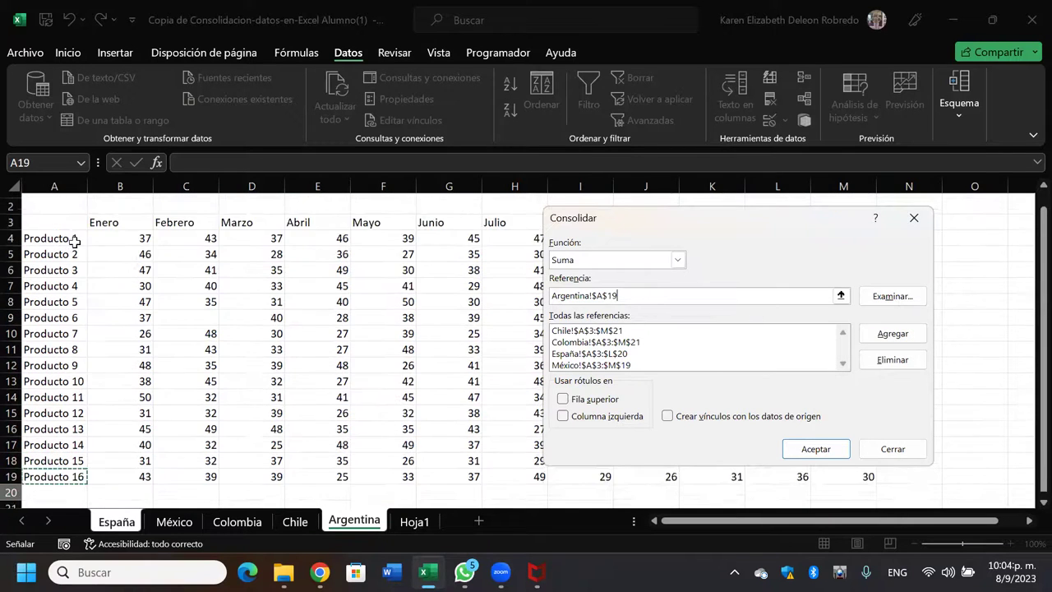
{"action": "left_click_drag", "start_coordinate": [49, 244], "coordinate": [798, 519]}
{"action": "scroll", "coordinate": [814, 423], "scroll_direction": "down", "scroll_amount": 1}
{"action": "left_click_drag", "start_coordinate": [804, 444], "coordinate": [794, 421]}
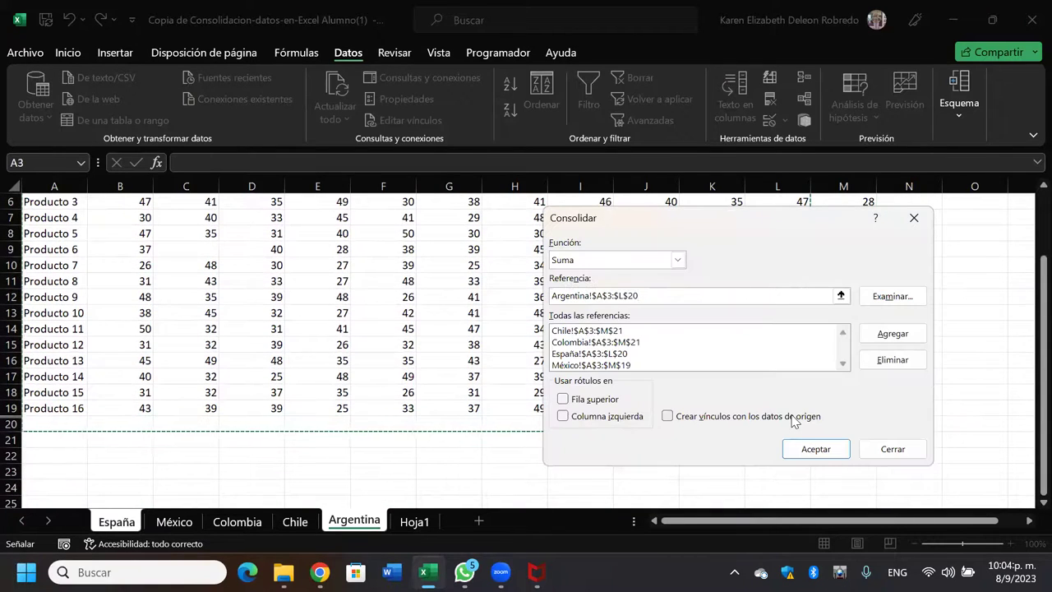
{"action": "left_click", "coordinate": [888, 337]}
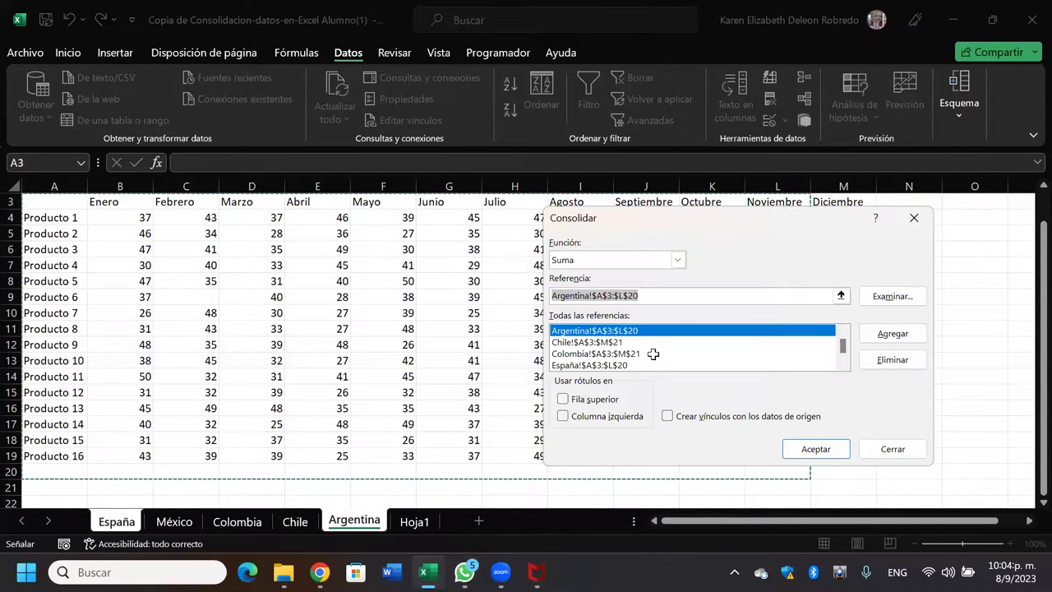
Try to run the Suma consolidation on the España sheet, using the top row and left column as labels
{"action": "left_click", "coordinate": [563, 400]}
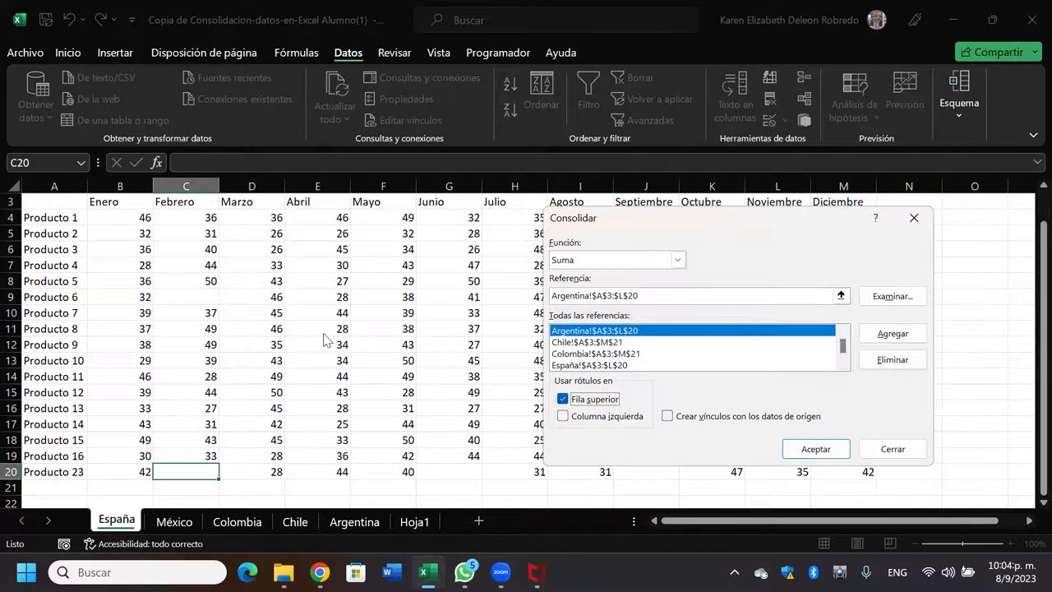
{"action": "left_click", "coordinate": [564, 417]}
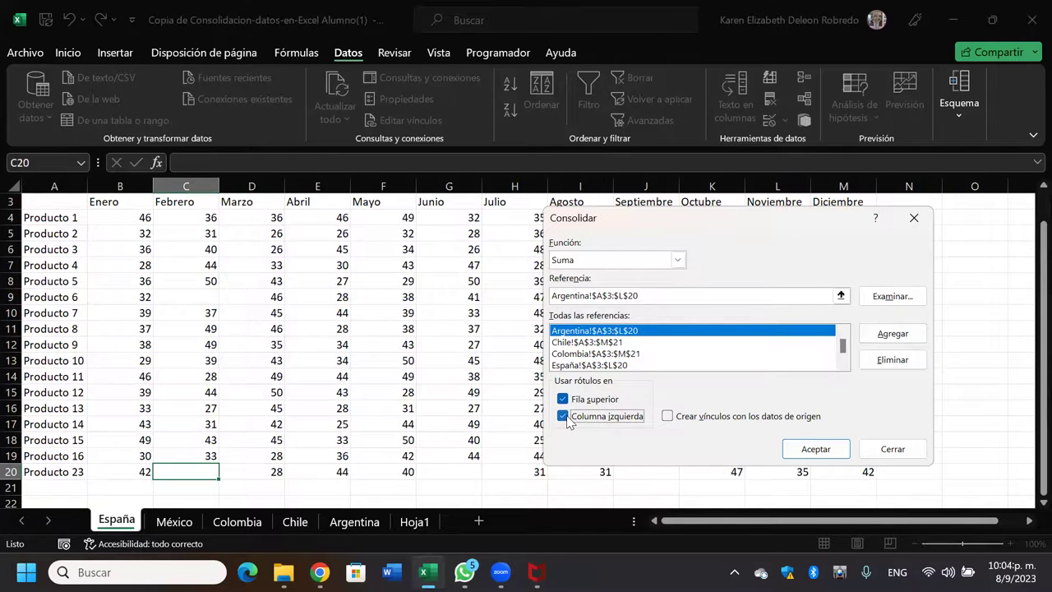
{"action": "left_click", "coordinate": [814, 448]}
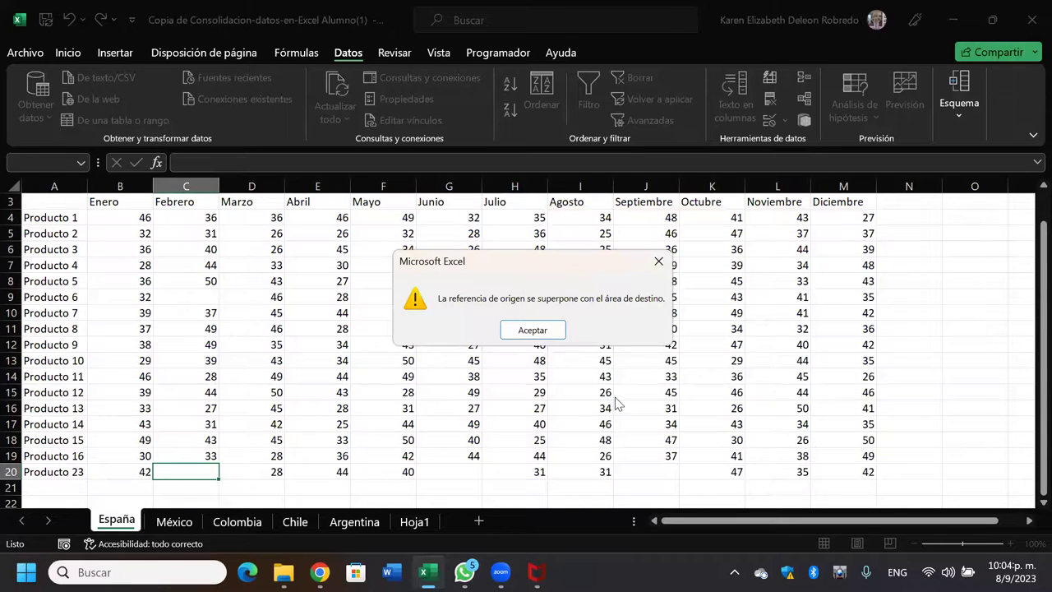
{"action": "left_click", "coordinate": [528, 332]}
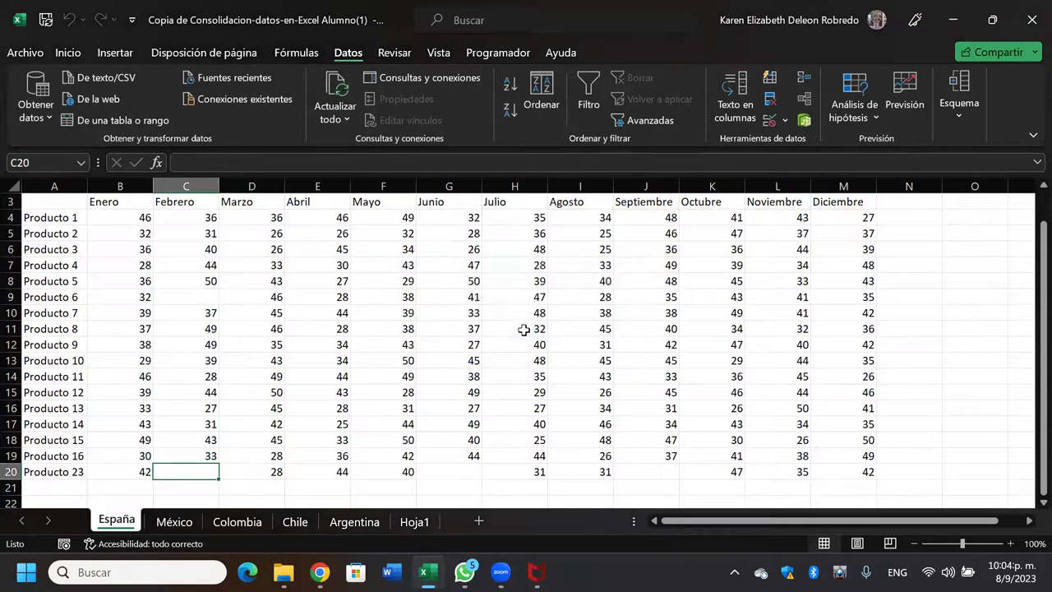
Delete the blank Hoja1 sheet from the workbook
{"action": "scroll", "coordinate": [596, 343], "scroll_direction": "up", "scroll_amount": 1}
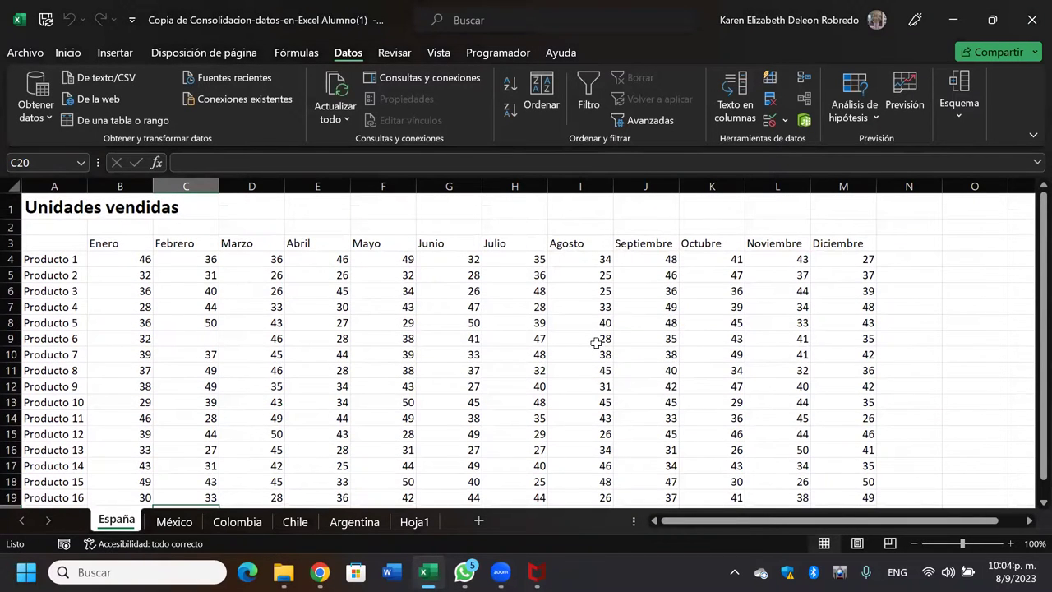
{"action": "scroll", "coordinate": [596, 343], "scroll_direction": "down", "scroll_amount": 1}
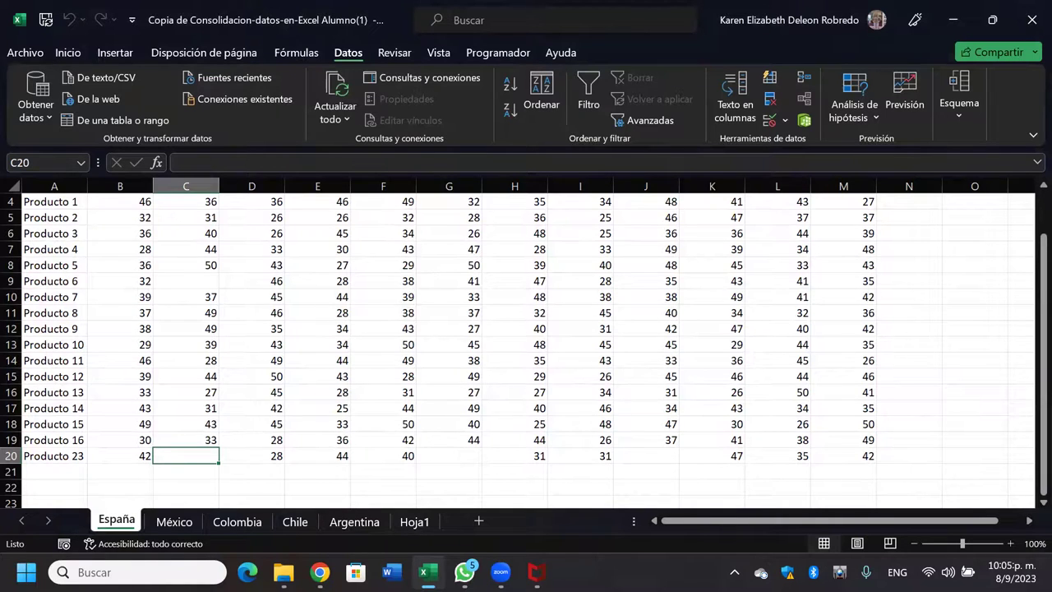
{"action": "left_click", "coordinate": [415, 523]}
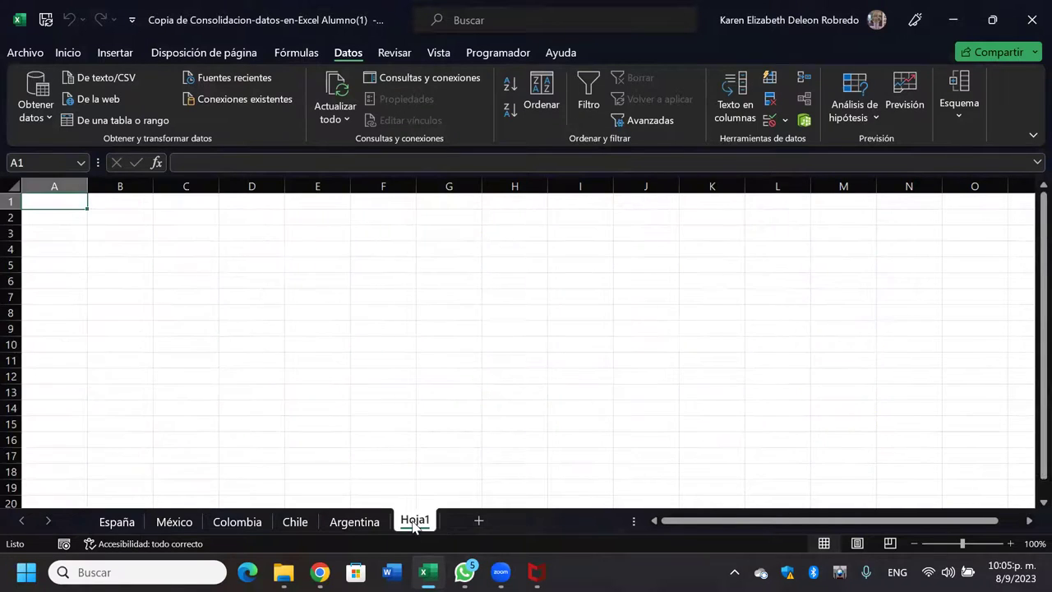
{"action": "right_click", "coordinate": [415, 520]}
{"action": "key", "text": "Escape"}
{"action": "scroll", "coordinate": [421, 517], "scroll_direction": "down", "scroll_amount": 3}
{"action": "scroll", "coordinate": [430, 499], "scroll_direction": "up", "scroll_amount": 1}
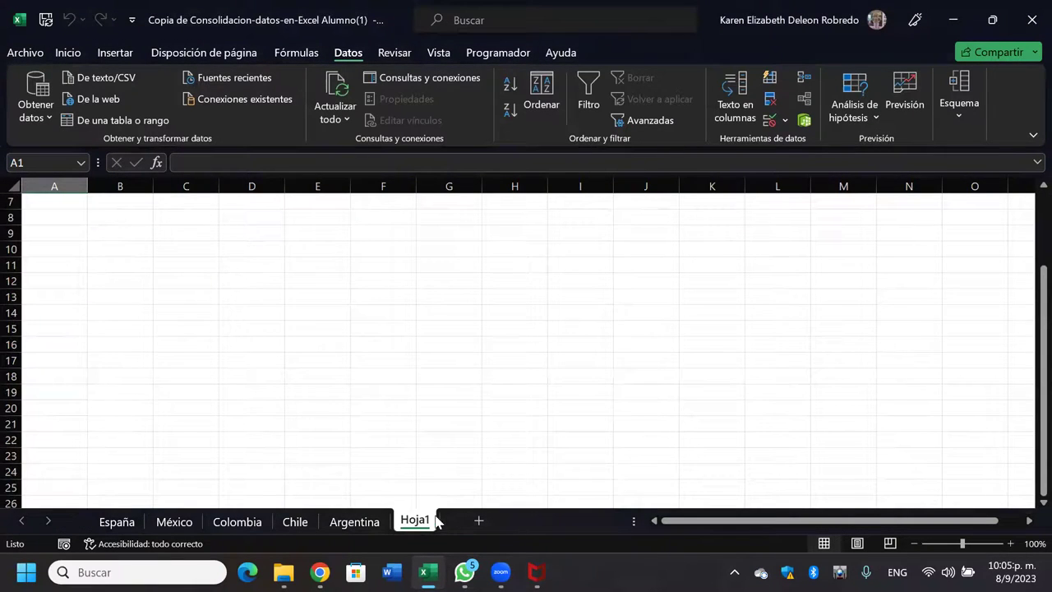
{"action": "right_click", "coordinate": [414, 525]}
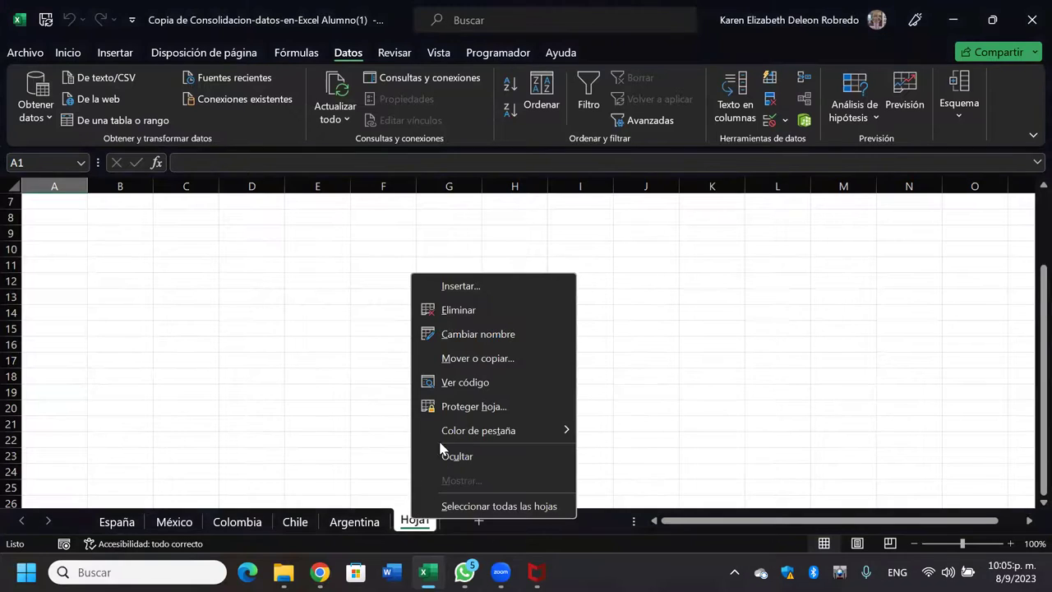
{"action": "left_click", "coordinate": [465, 308]}
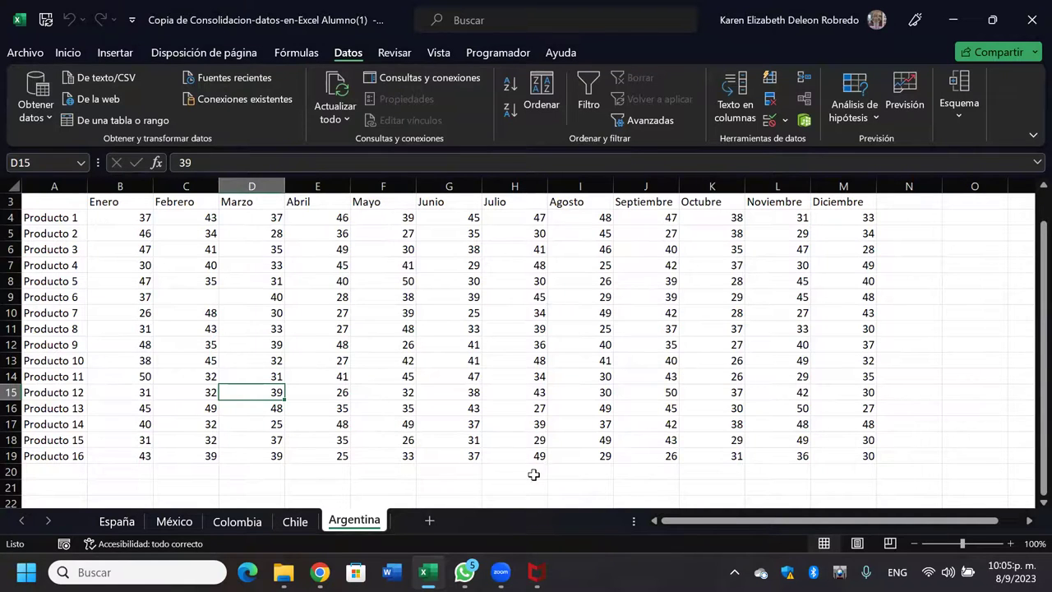
Switch to WhatsApp and view the open group chat
{"action": "left_click", "coordinate": [464, 573]}
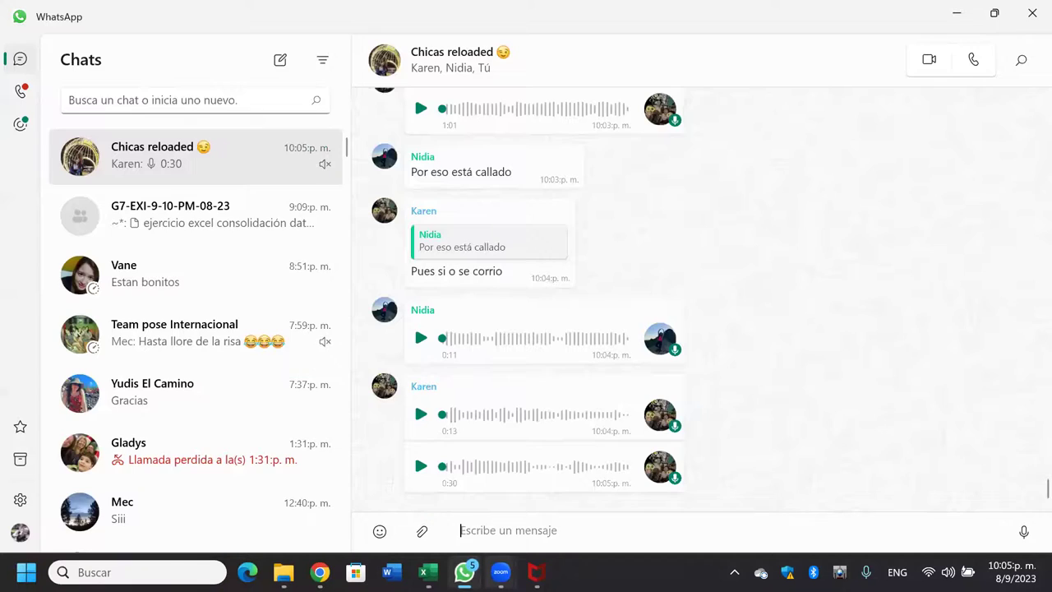